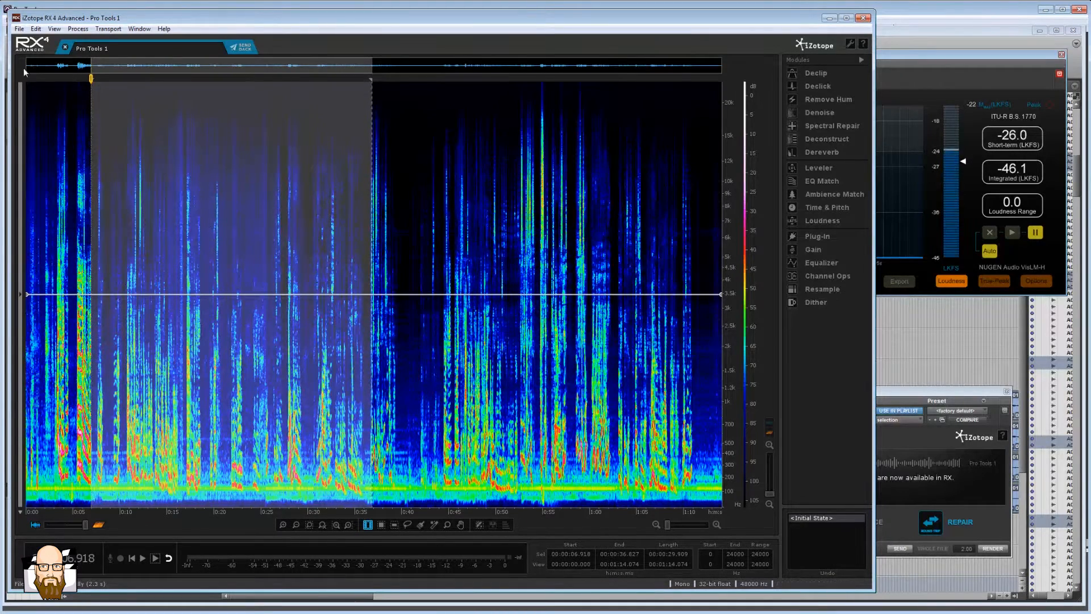
Select nearly the whole length of the clip in RX and clear the RX window away to work in the Pro Tools session.
drag(44, 134, 276, 160)
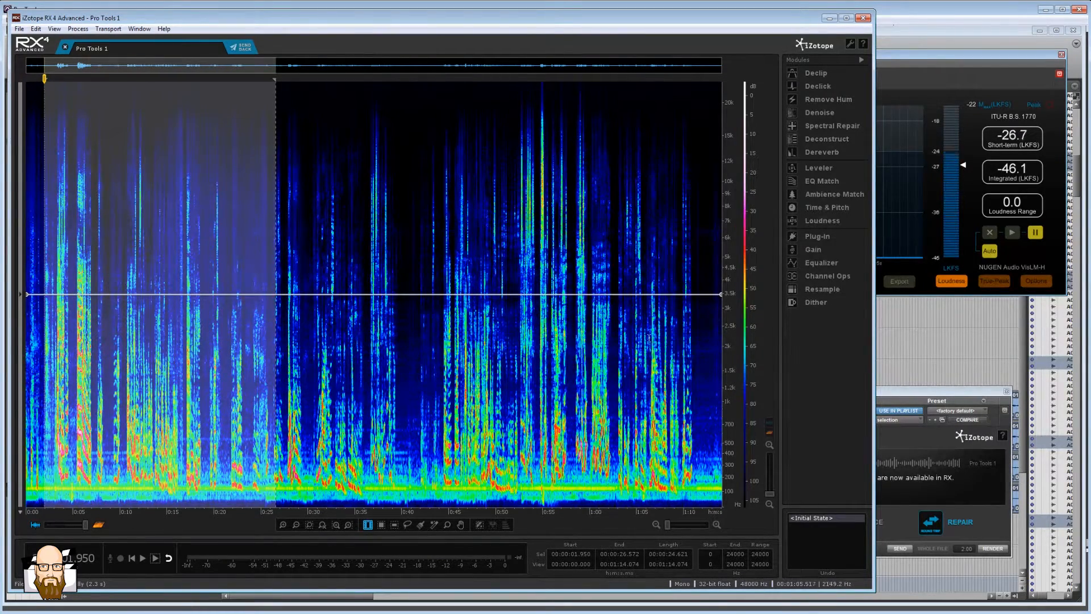
drag(701, 338, 26, 336)
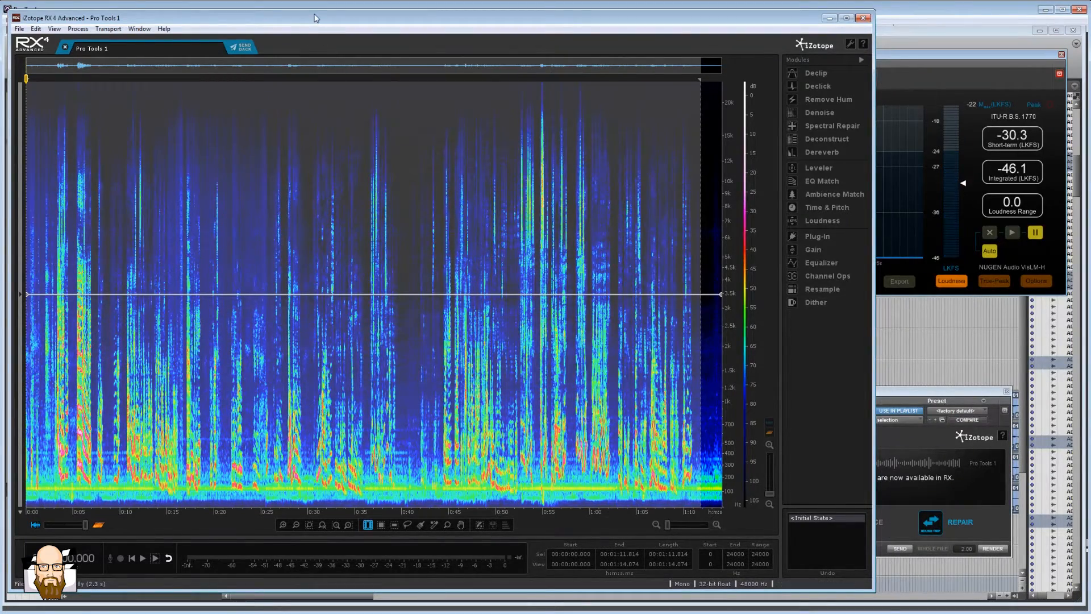
drag(316, 18, 709, 472)
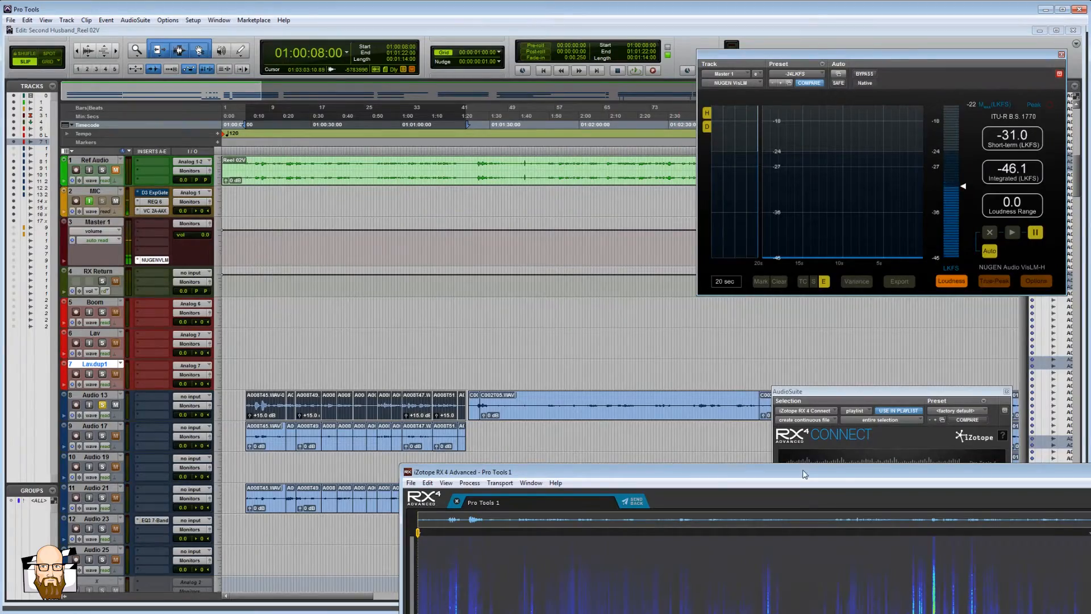
drag(804, 473, 441, 10)
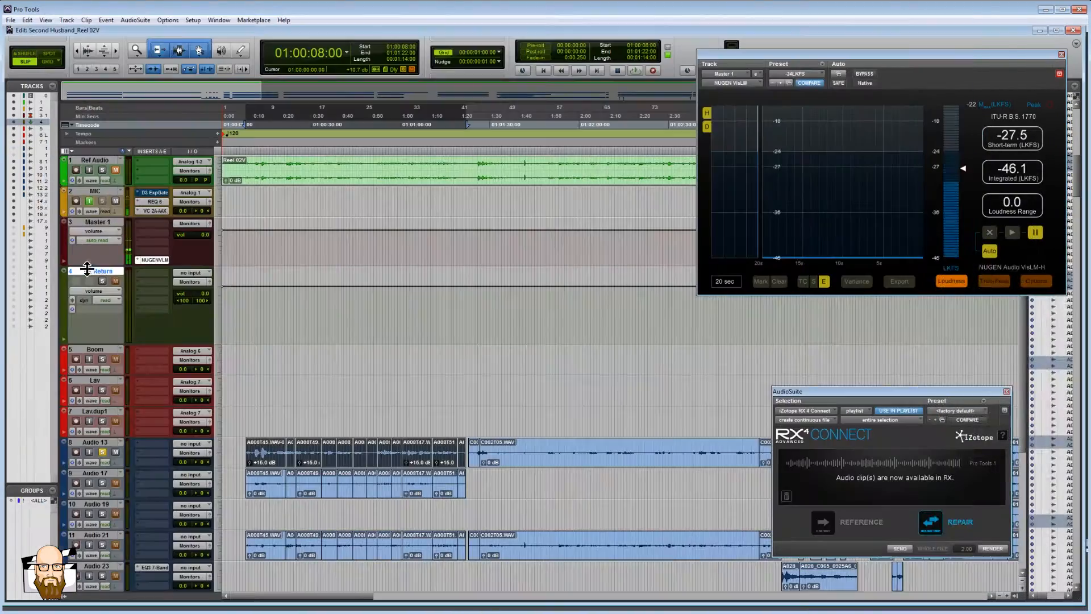
Insert the multi-mono iZotope RX 4 Monitor (mono) instrument plug-in on the RX Return track and solo-safe the track.
click(151, 273)
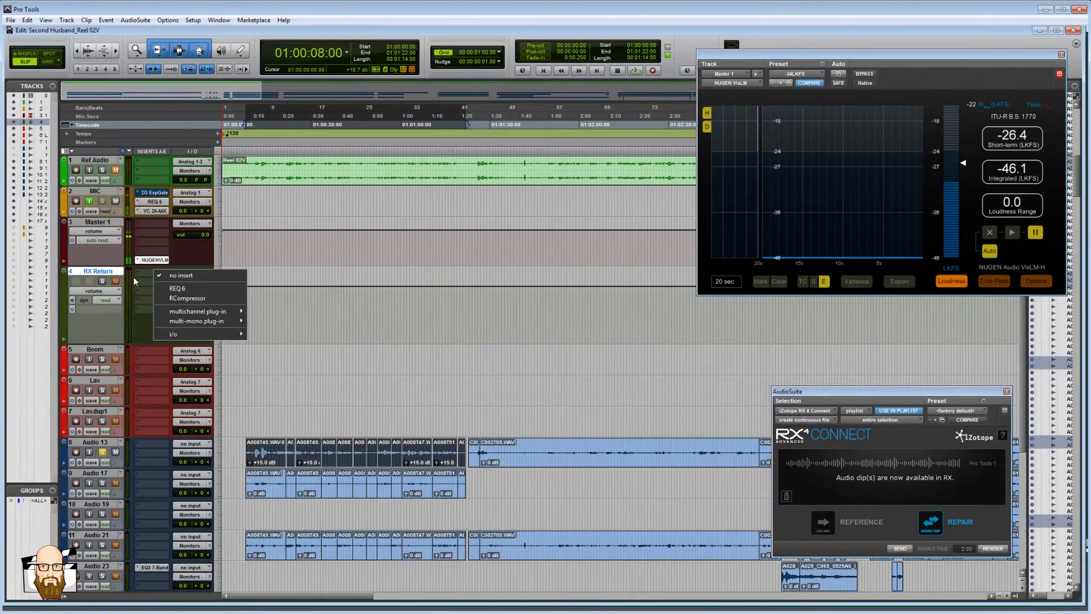
click(98, 272)
click(152, 272)
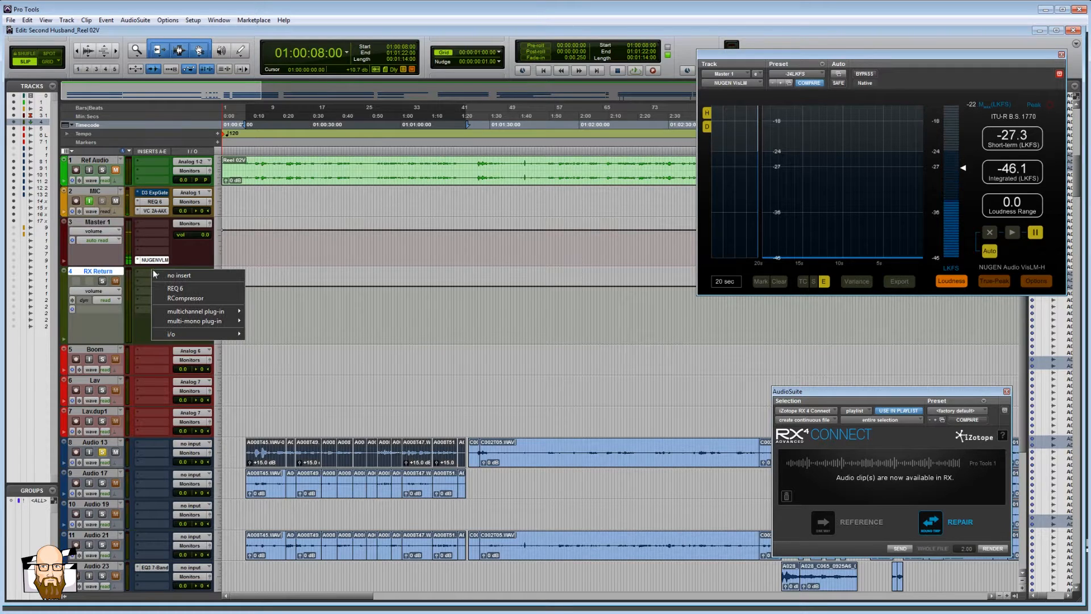
mouse_move(215, 324)
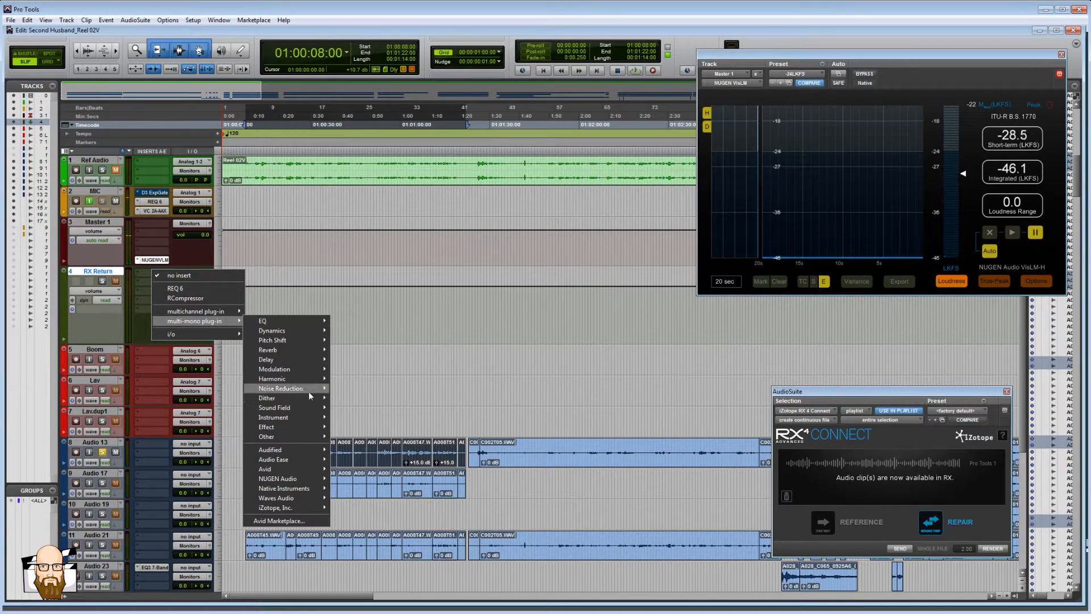
mouse_move(309, 391)
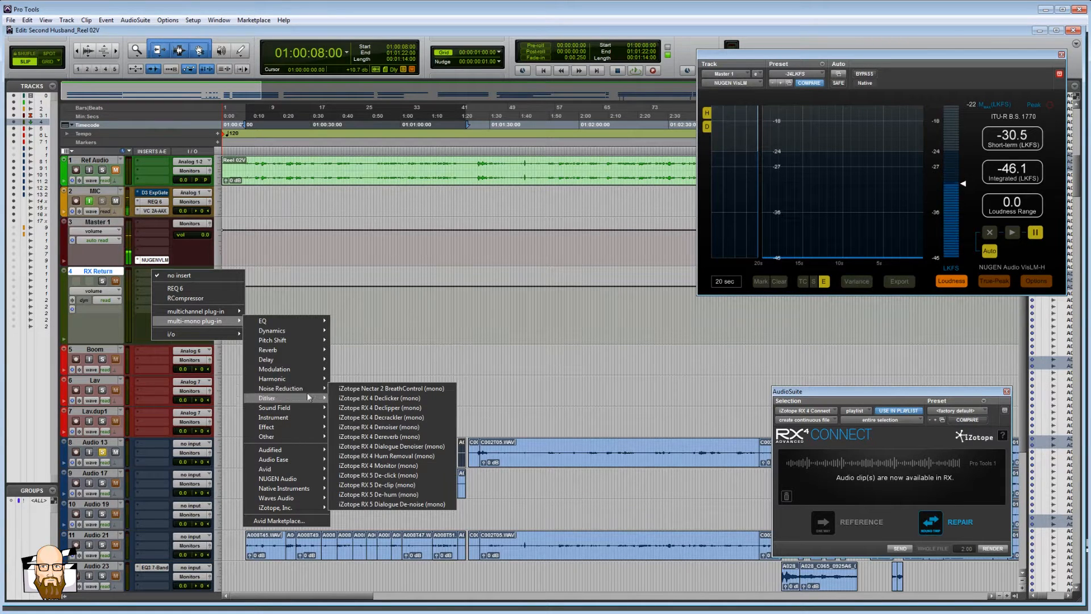
mouse_move(285, 418)
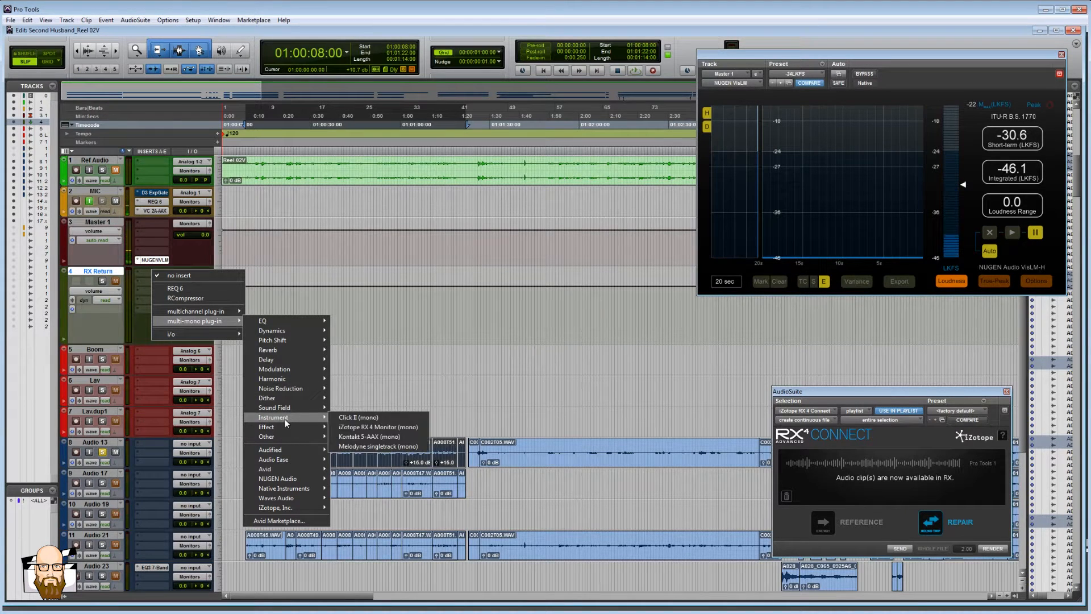
click(386, 428)
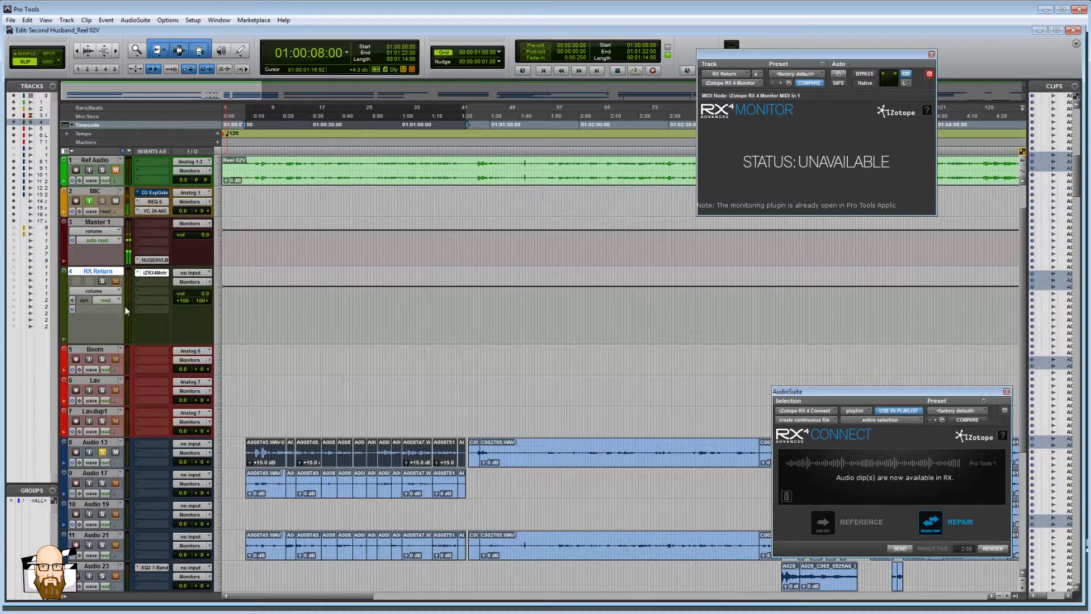
ctrl+click(104, 282)
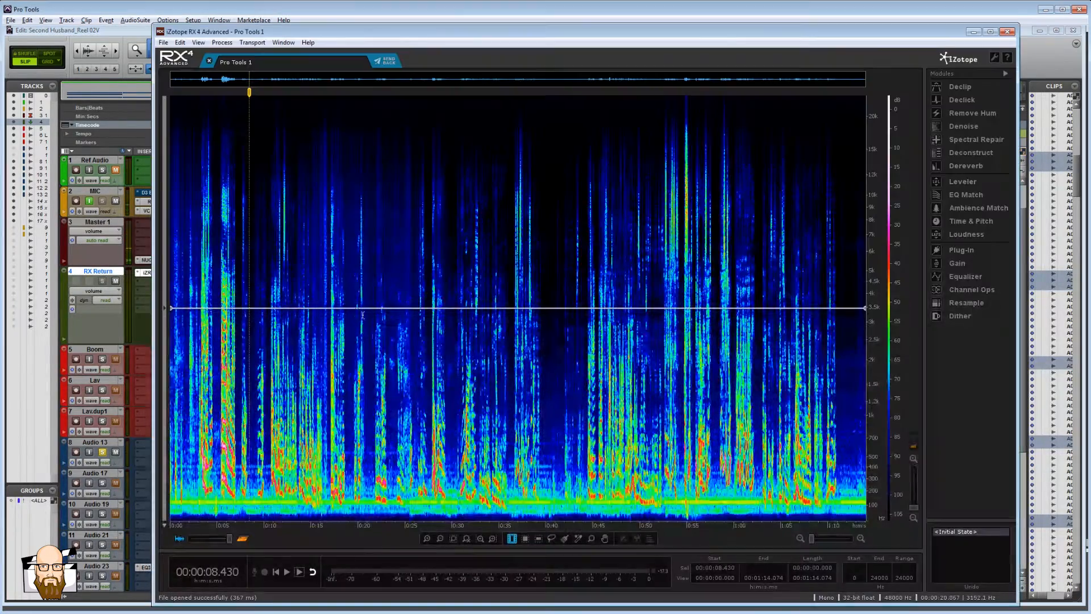
Play the clip in RX from about 8 seconds and check the RX 4 Monitor connection in Pro Tools.
key(space)
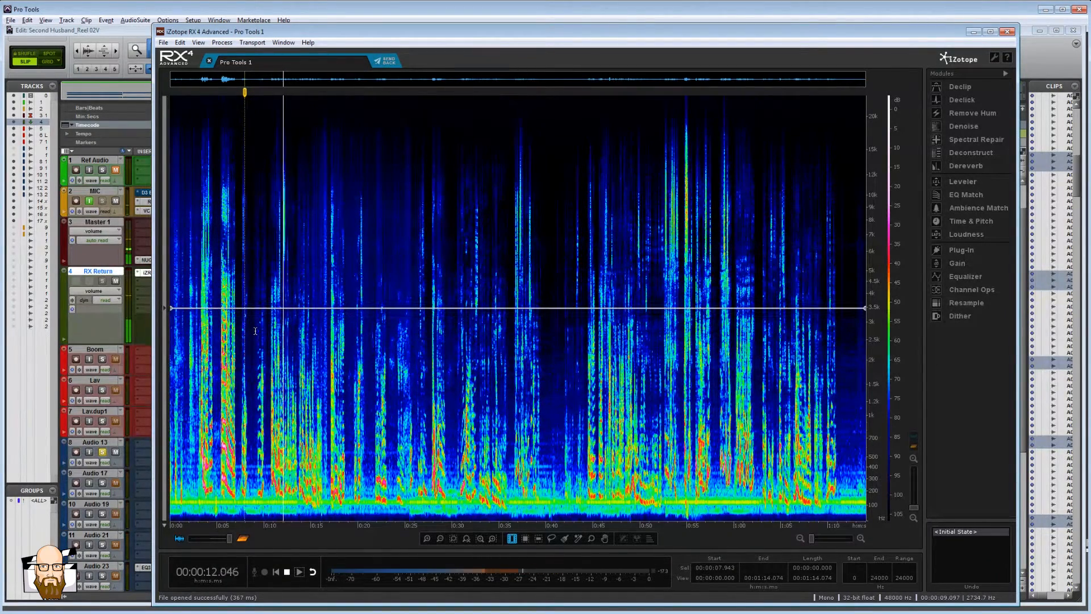
key(space)
click(239, 375)
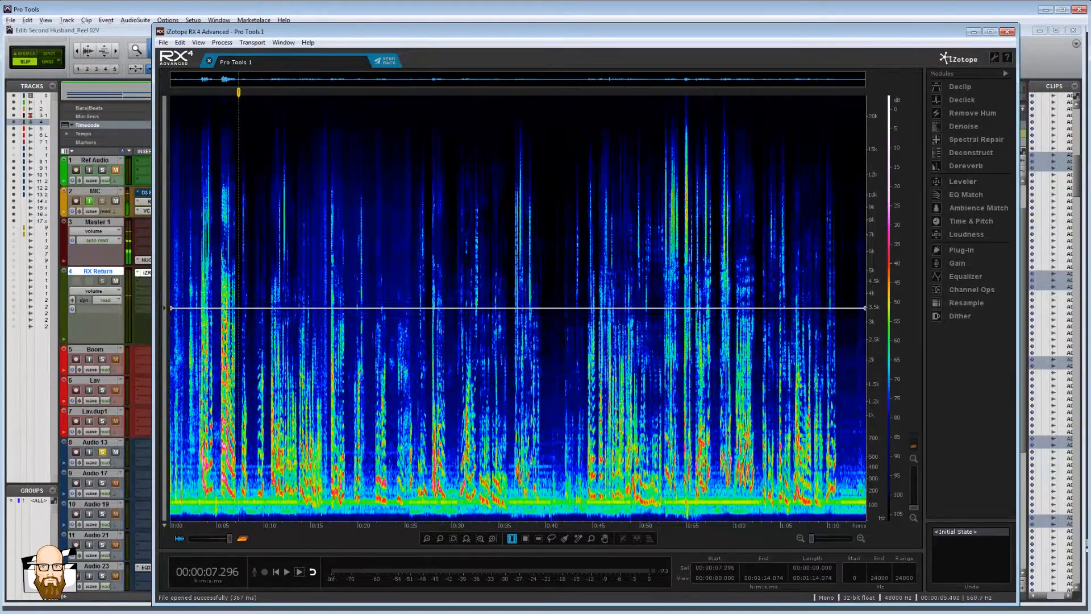
click(98, 276)
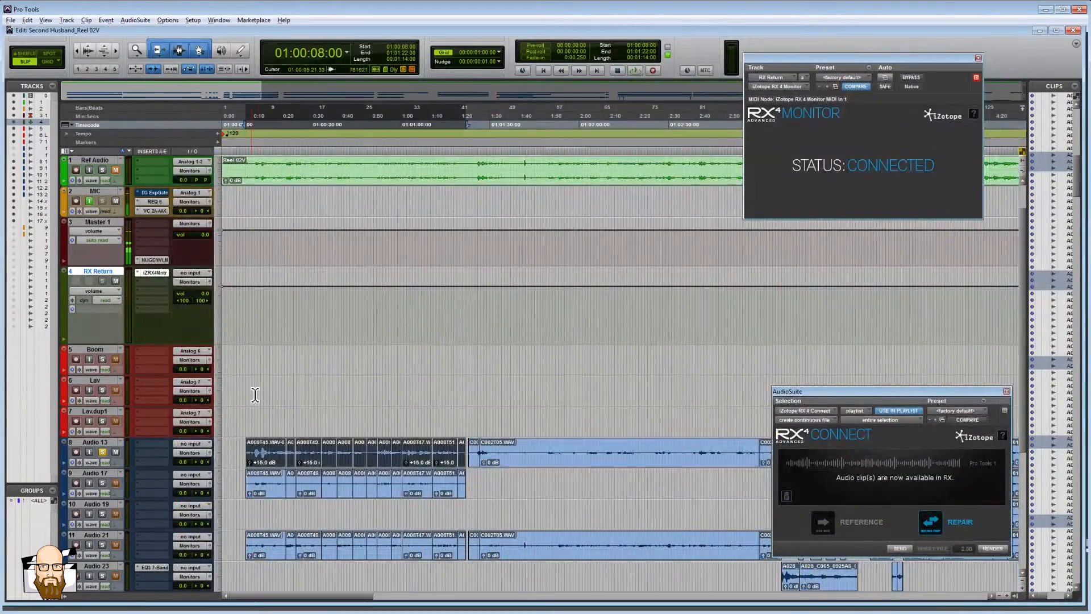
Switch back to RX, widen its window, and zoom the spectrogram to about the first 17 seconds, playing from 8 seconds.
key(alt+Tab)
click(268, 402)
scroll(239, 402, up, 5)
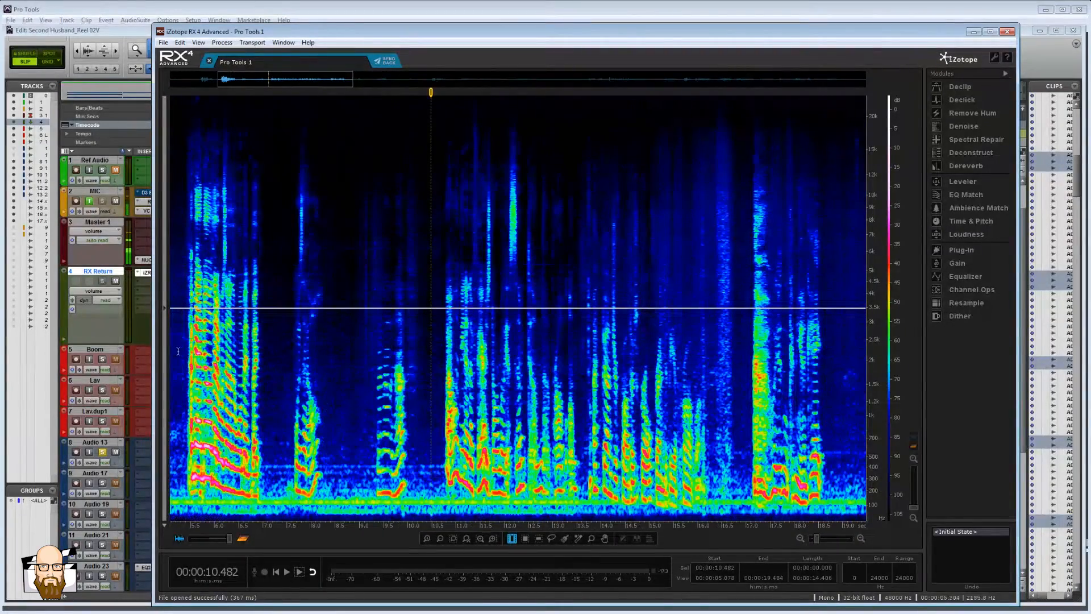
drag(153, 320, 17, 320)
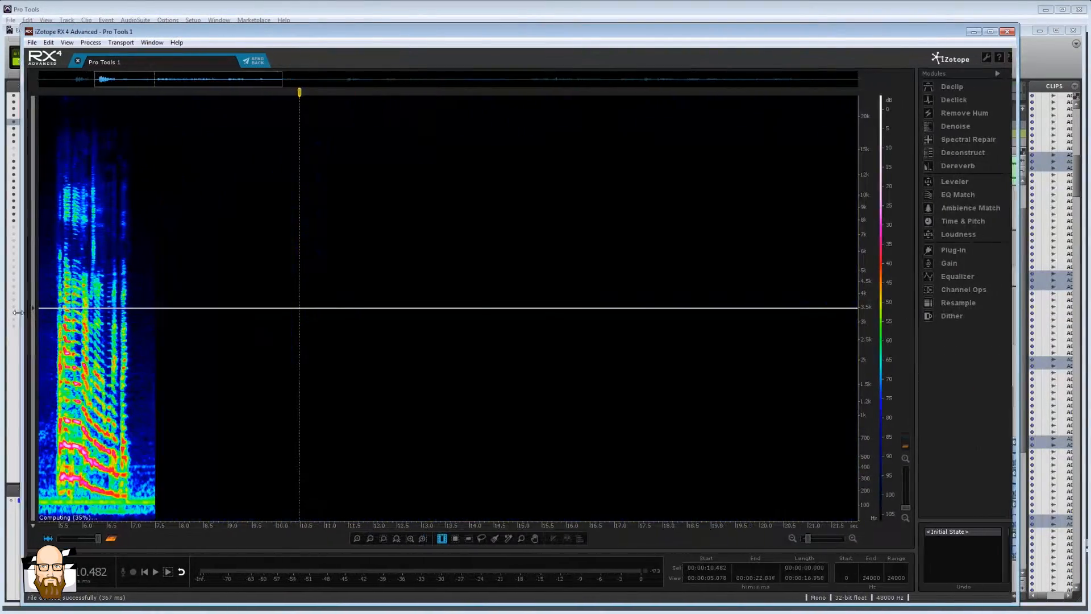
click(202, 358)
click(180, 358)
key(space)
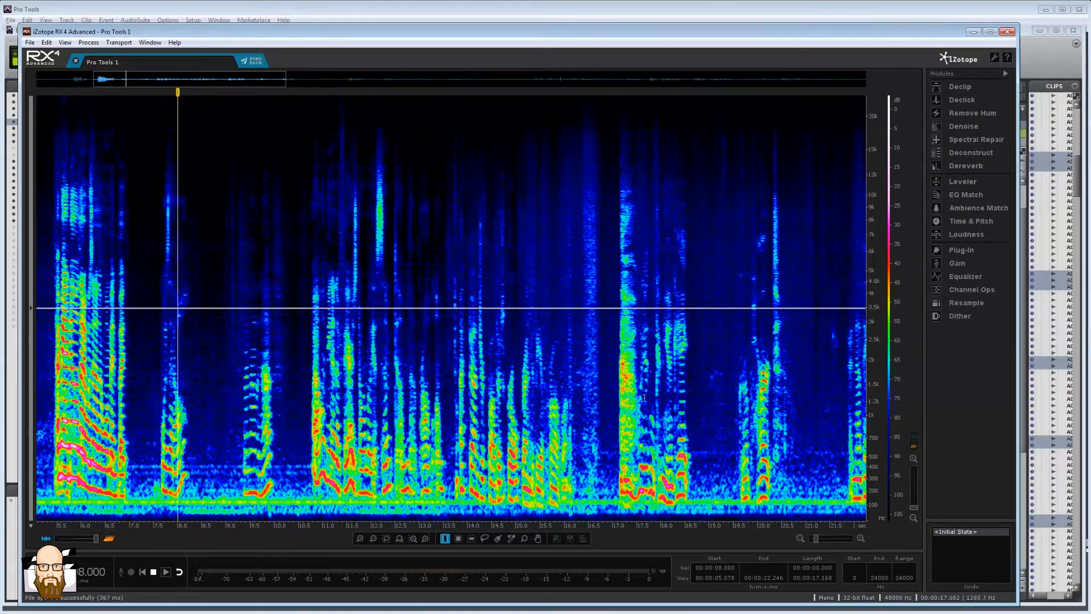
drag(351, 525, 598, 529)
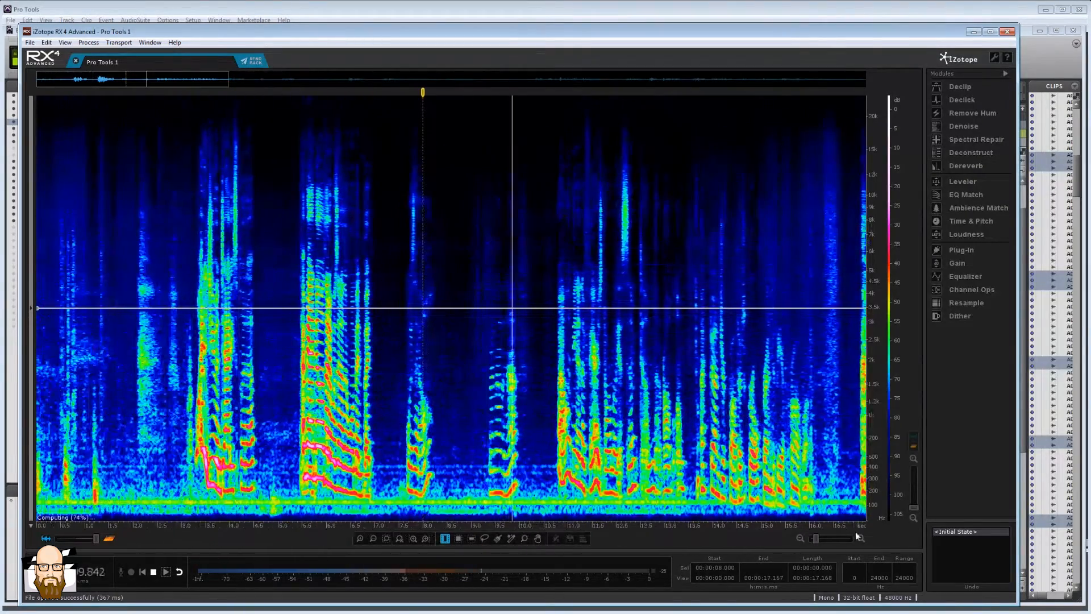
Play the dialogue from about 1.6 seconds and place the playhead at about 8.35 seconds in the pause.
key(space)
click(114, 356)
key(space)
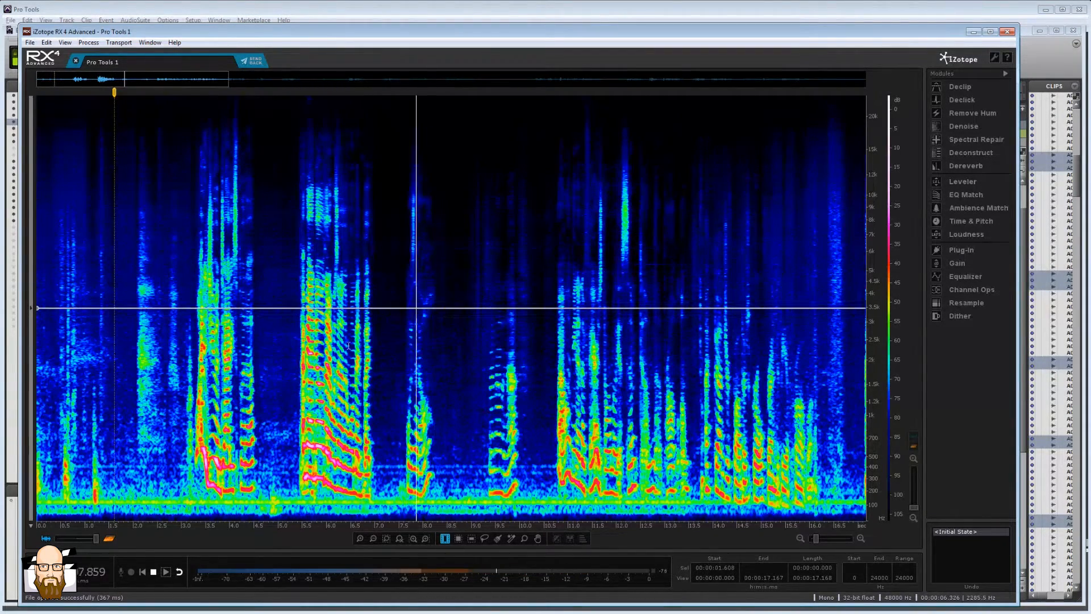
click(440, 360)
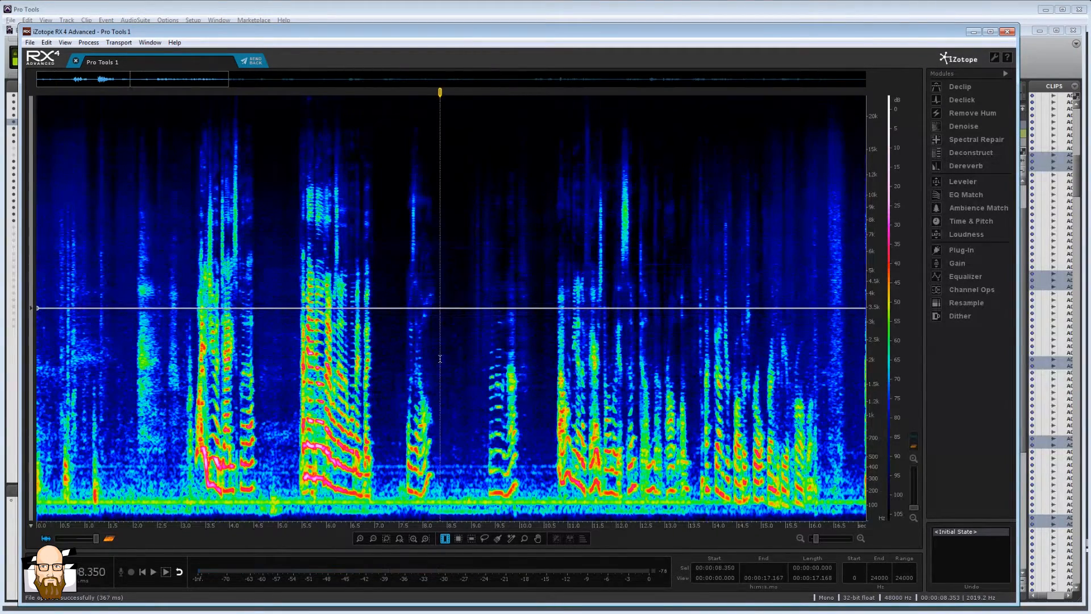
Select the pause between phrases from about 8.39 to 9.0 seconds, audition it, and clear the selection.
key(space)
drag(439, 335, 471, 330)
key(space)
key(space)
click(404, 328)
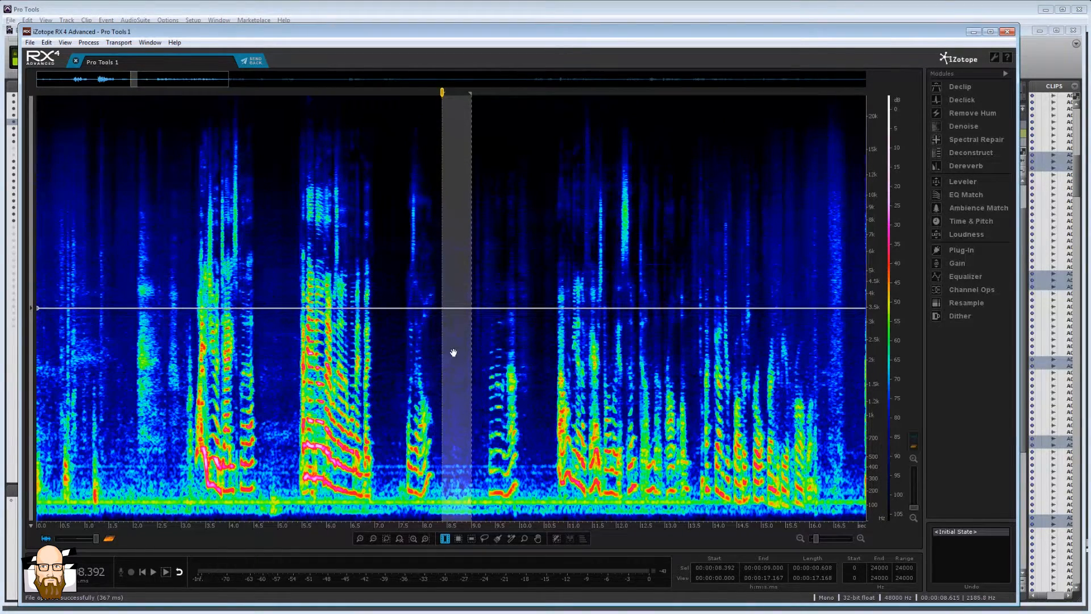
click(460, 321)
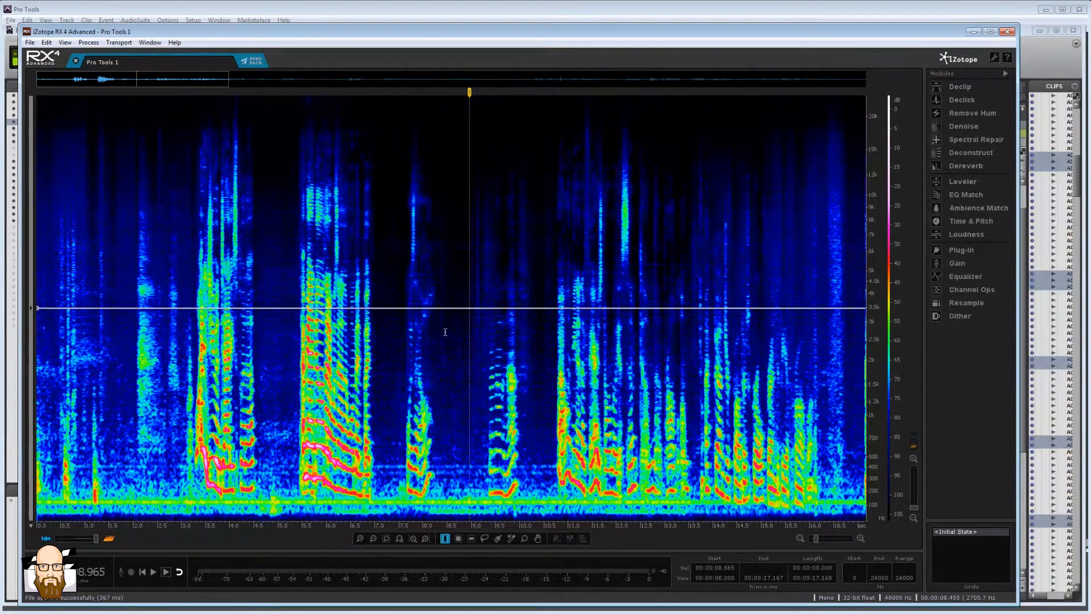
Refine the pause selection to about 8.41 to 9.0 seconds and listen to its background noise.
drag(447, 332, 483, 337)
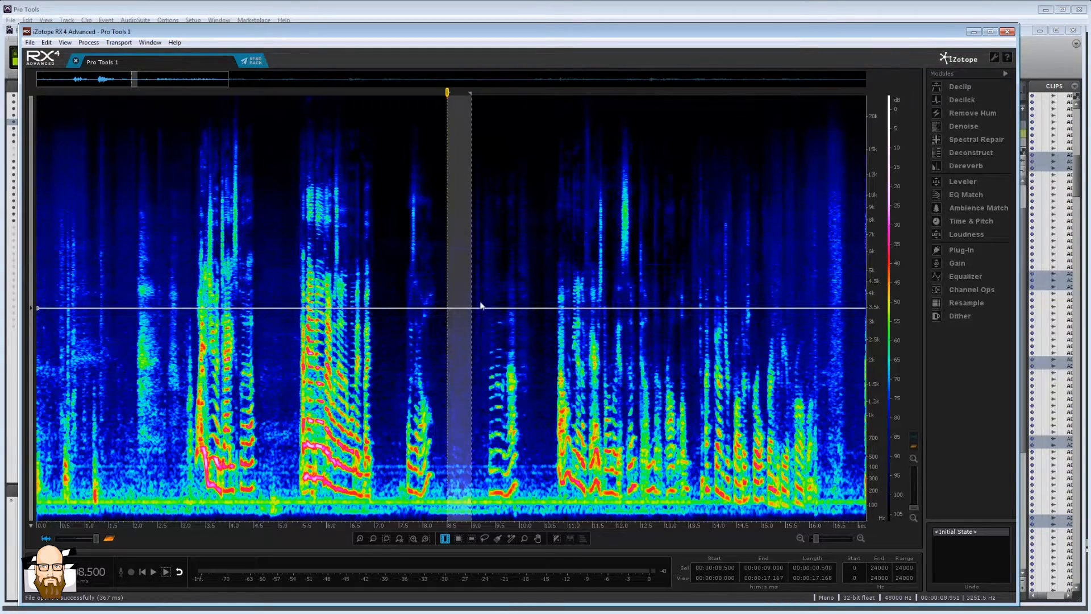
click(447, 352)
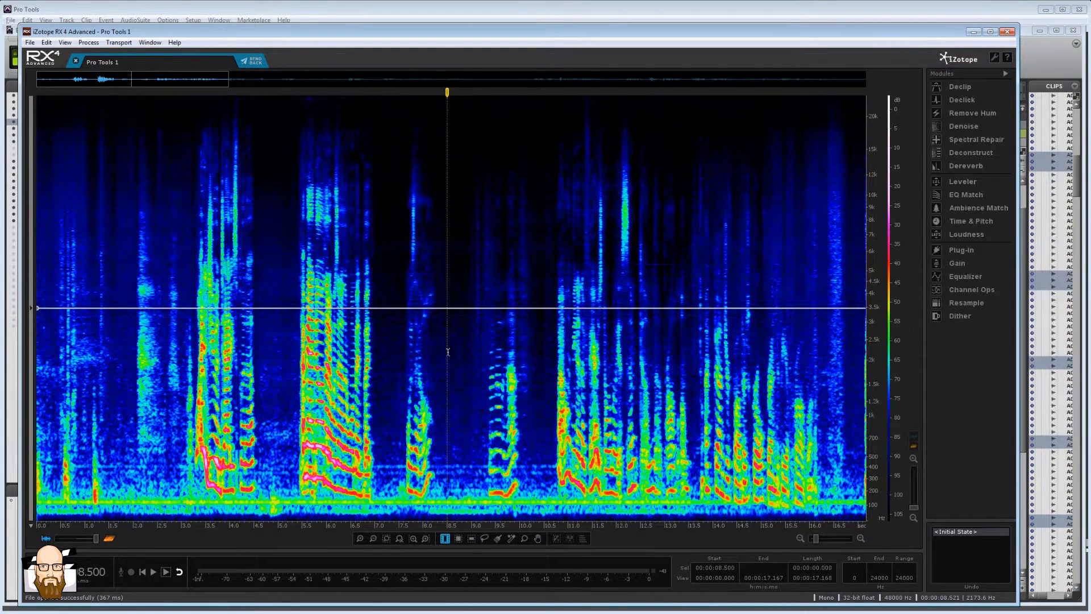
drag(442, 345, 459, 343)
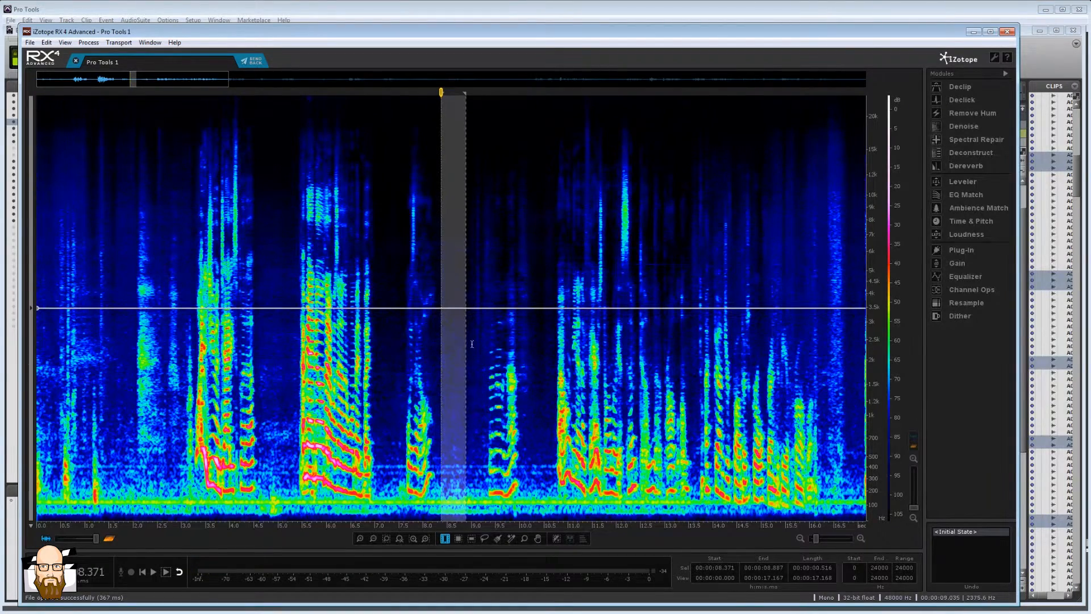
key(space)
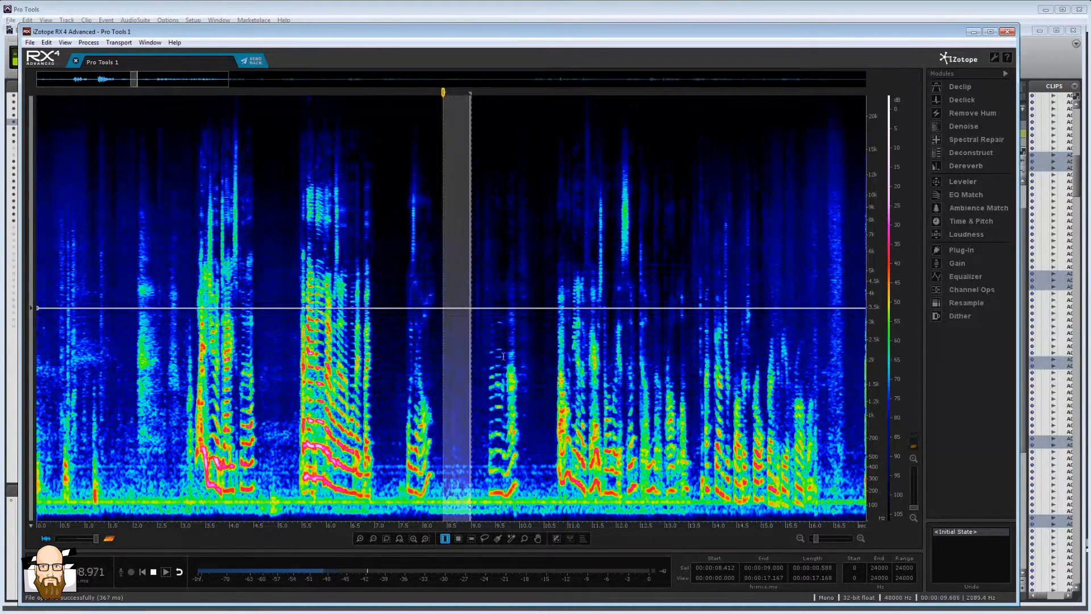
drag(441, 342, 443, 410)
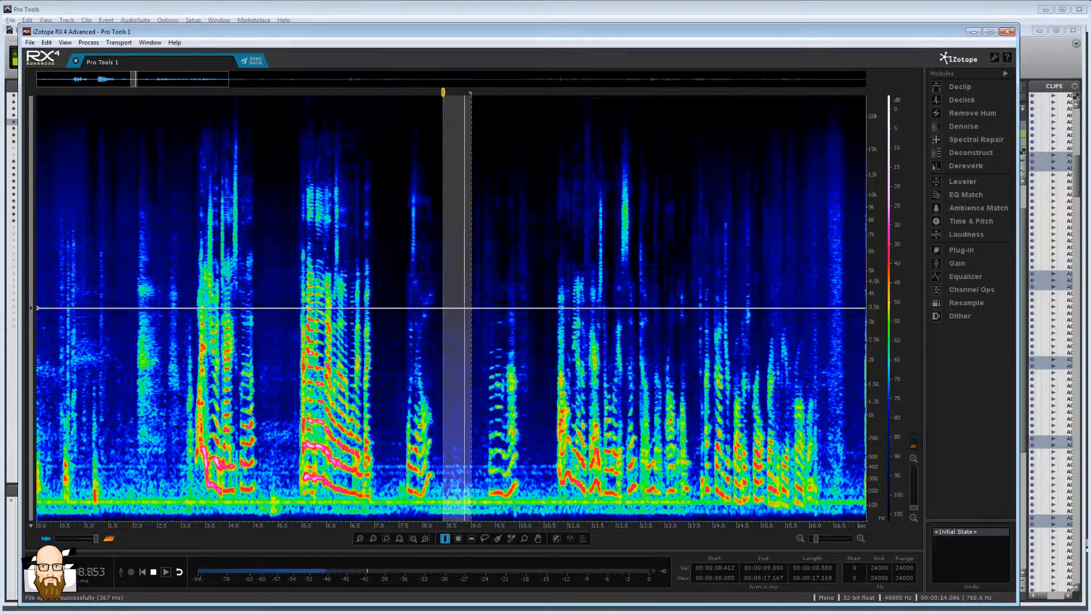
Select the quiet pause from about 10.26 to 10.70 seconds and audition it.
click(529, 331)
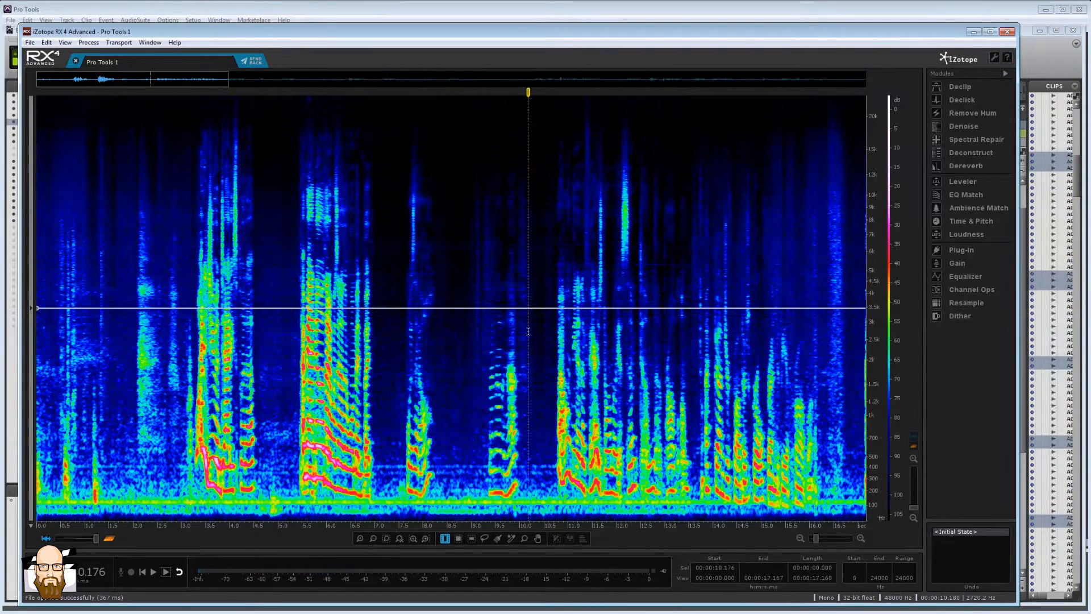
drag(530, 332, 549, 338)
key(space)
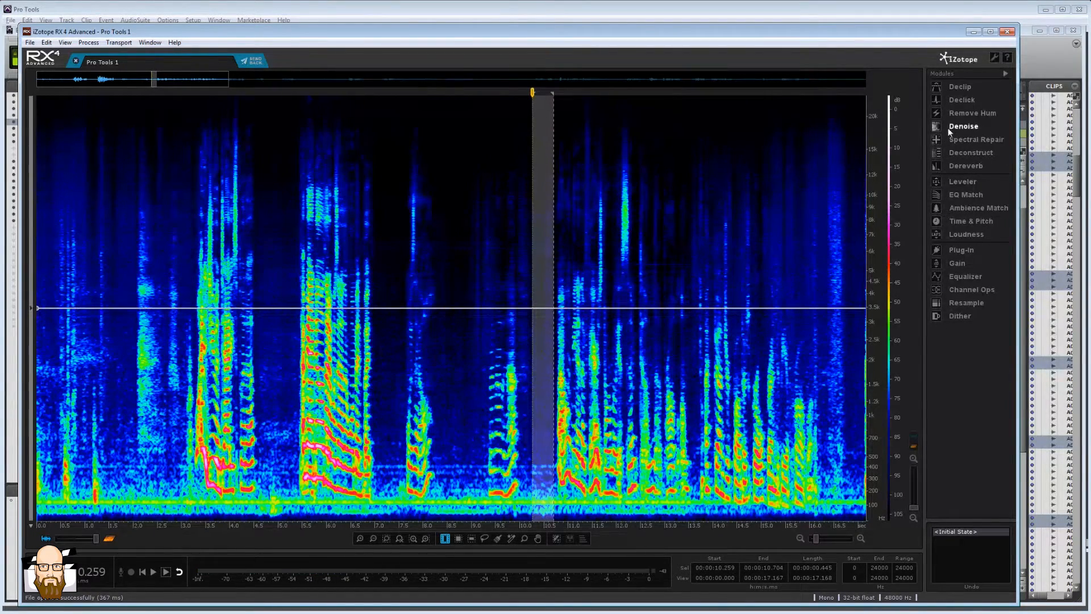
Open the Denoise module, place it over the spectrogram, and compare its Dialogue and Spectral modes, ending on Spectral.
click(949, 127)
drag(1069, 467, 89, 107)
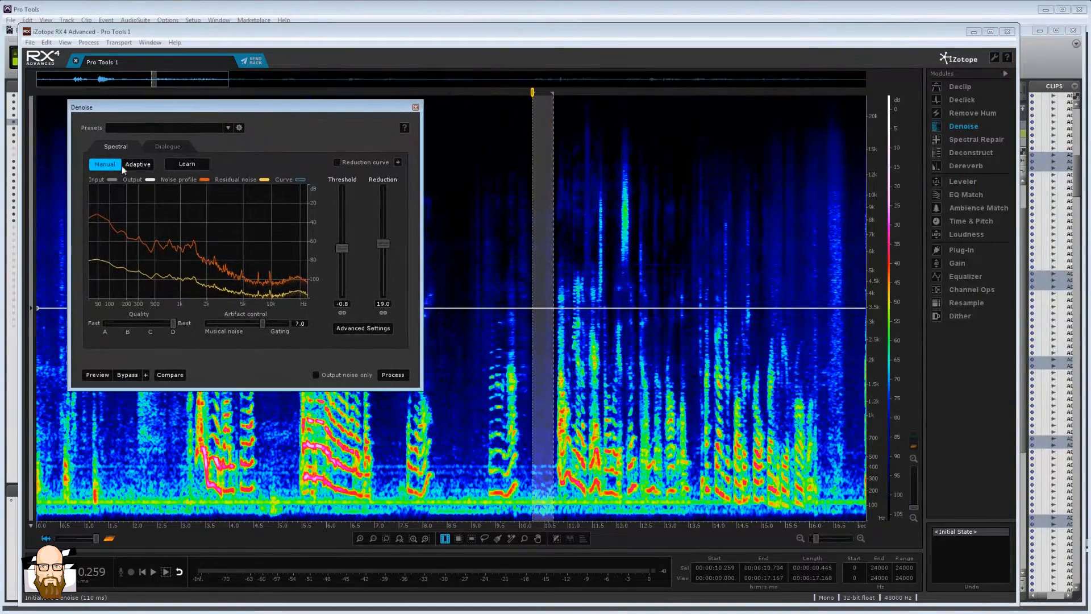
click(168, 146)
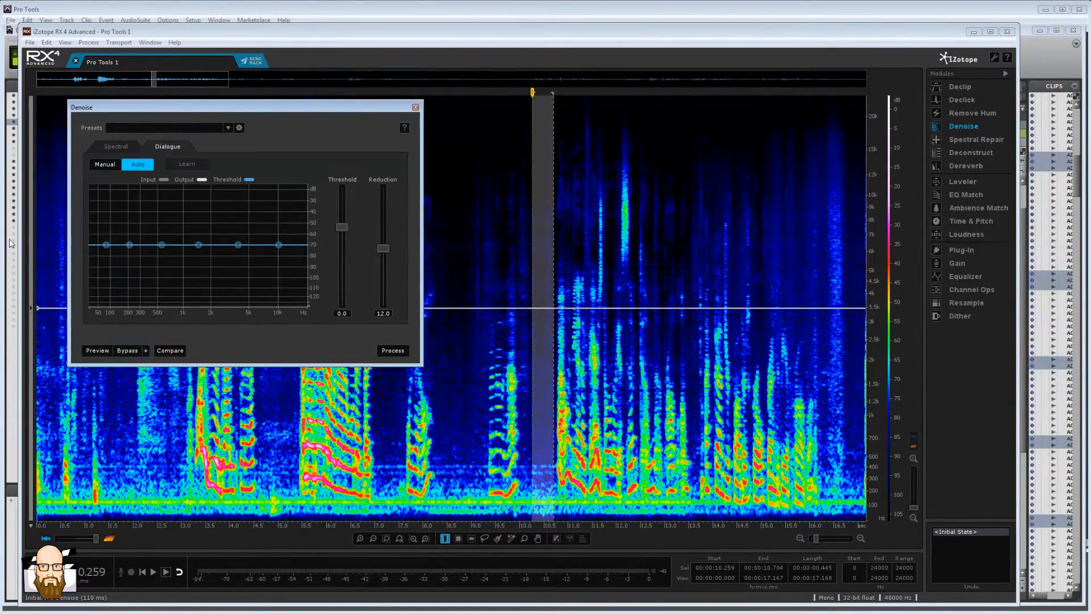
click(116, 148)
click(163, 146)
click(117, 146)
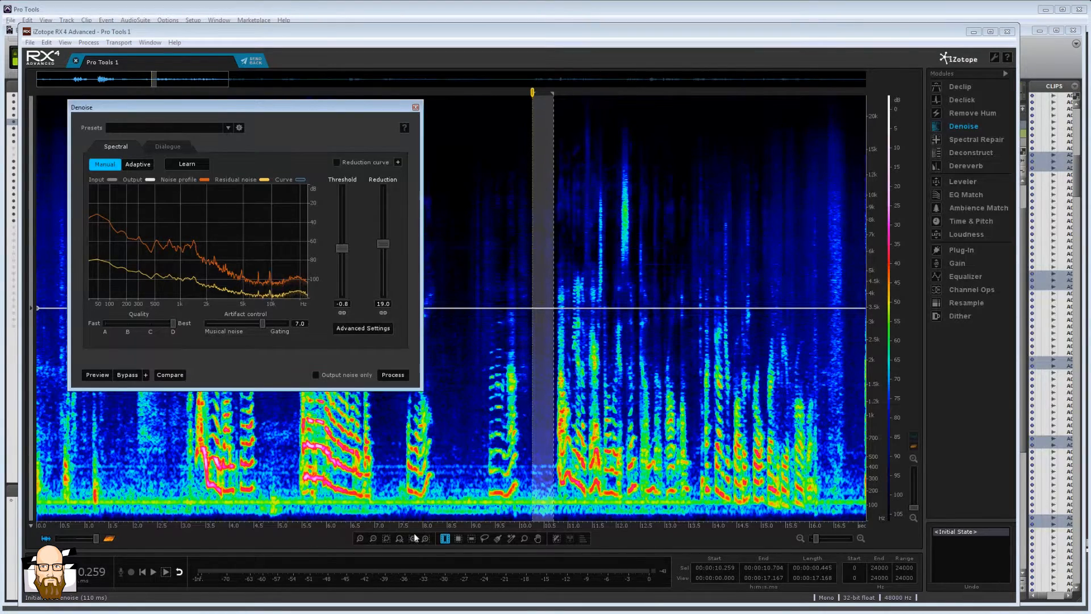
Try a frequency-band selection of about 73 to 164 Hz across the whole clip and clear it.
key(f)
drag(434, 494, 443, 508)
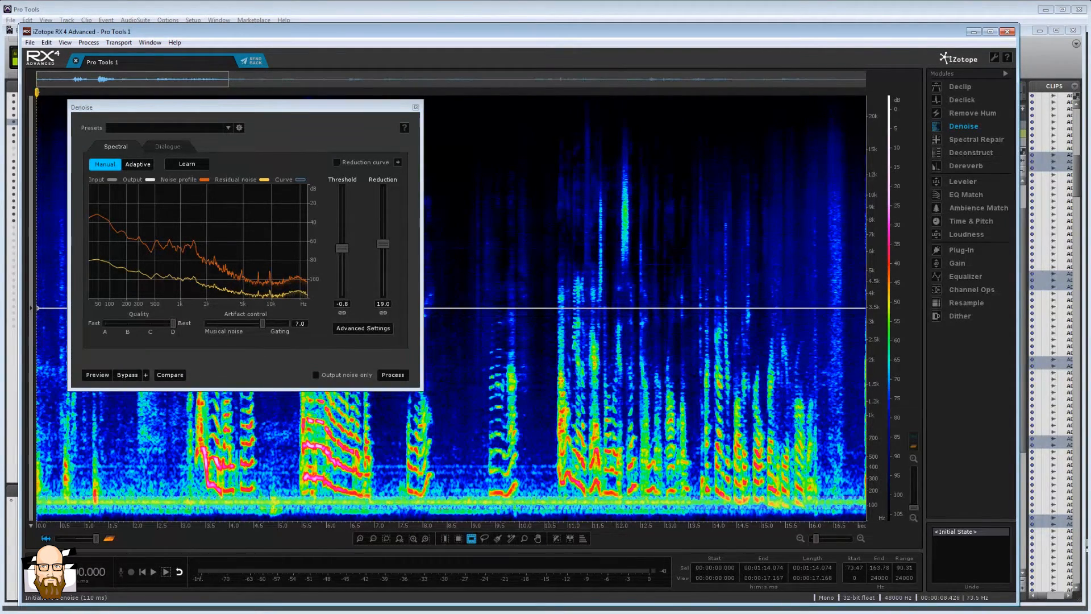
click(452, 475)
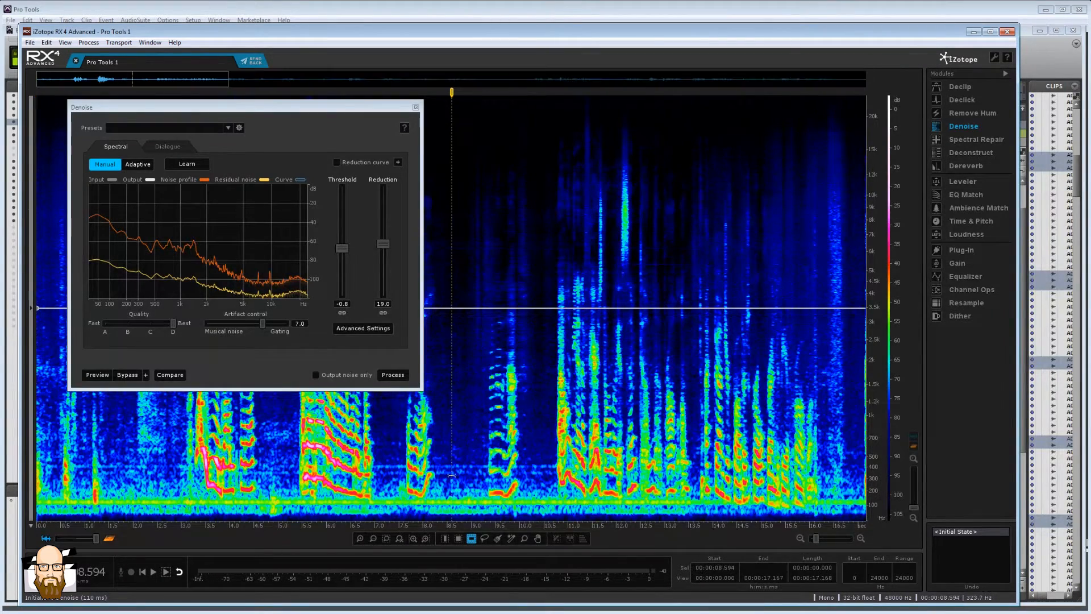
Make a time selection of the quiet pause from about 10.31 to 10.71 seconds.
key(t)
drag(534, 486, 554, 483)
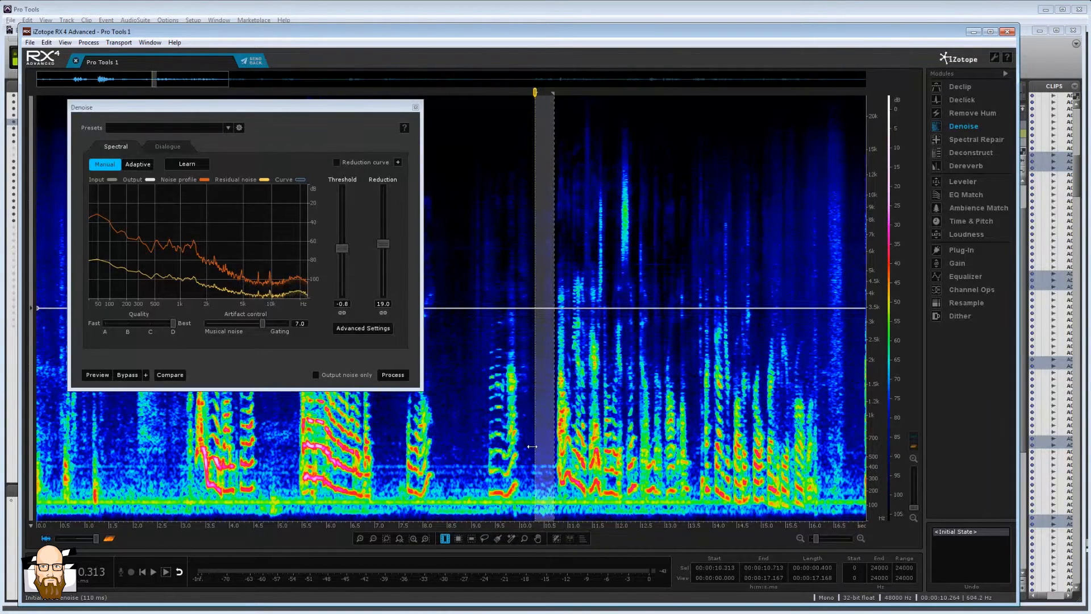
Extend the quiet pause selection to start at about 10.25 seconds and switch Denoise to Dialogue mode.
drag(532, 446, 529, 443)
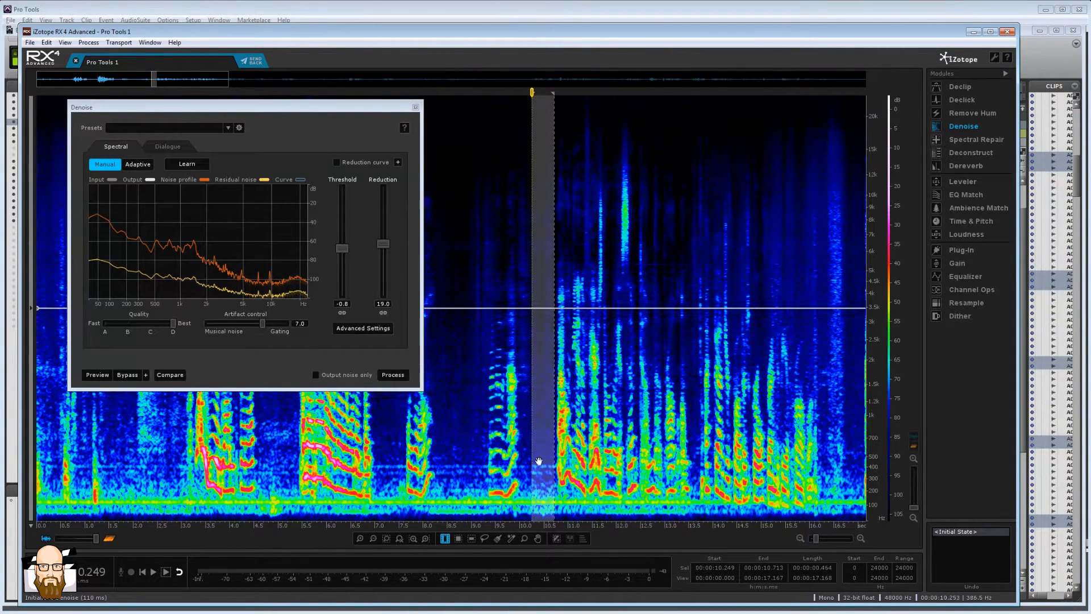
click(172, 139)
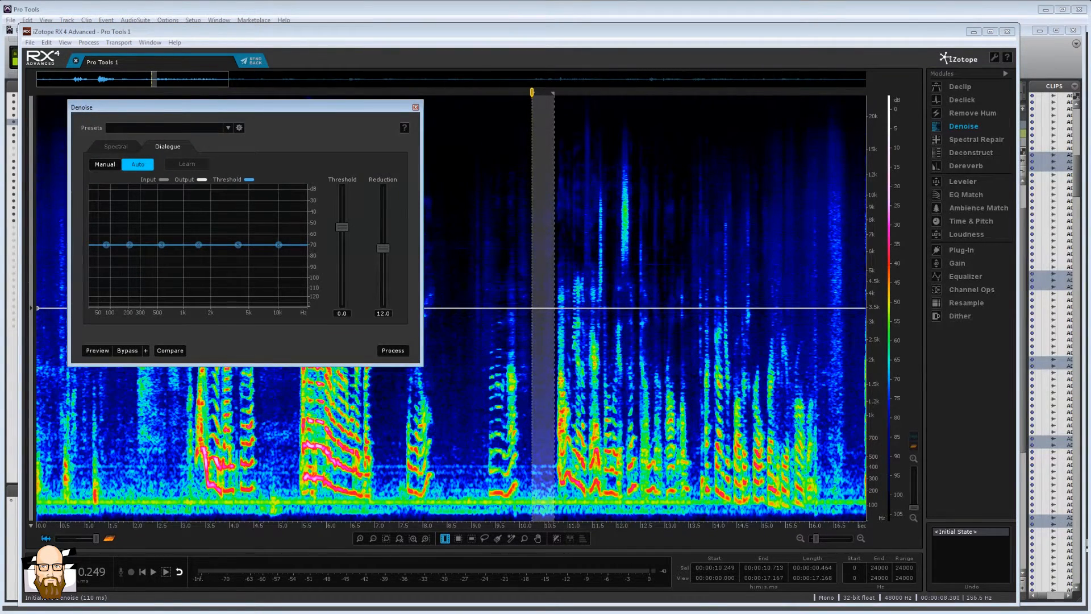
Try a frequency-band selection of about 93 to 149 Hz across the whole clip and clear it.
key(f)
drag(455, 498, 458, 506)
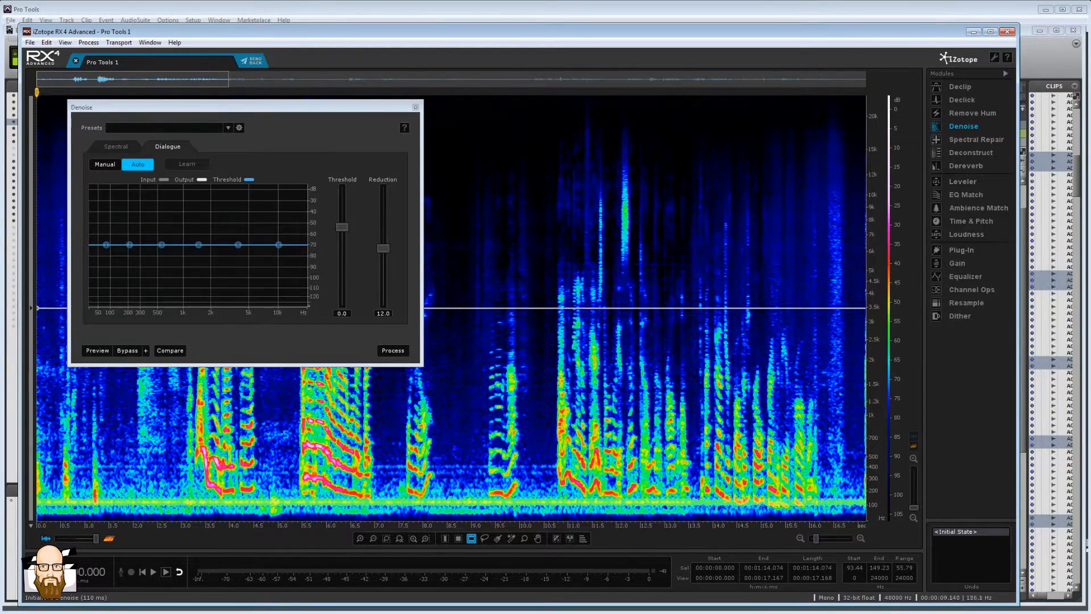
click(554, 435)
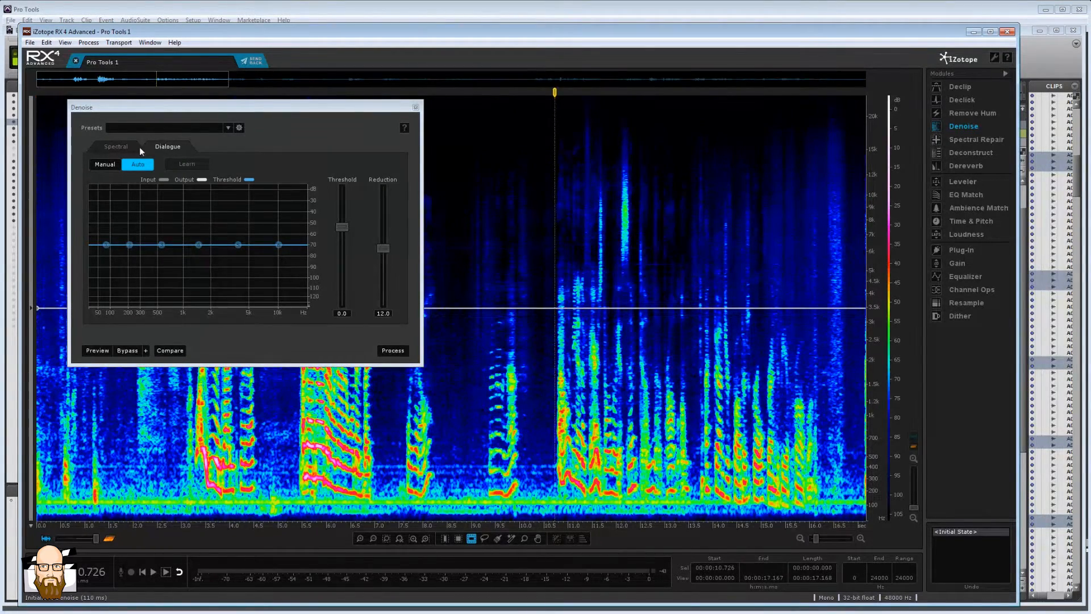
Make a time selection of the pause from about 10.26 to 10.66 seconds and learn its noise in Manual Dialogue mode.
click(445, 538)
click(528, 361)
drag(532, 362, 552, 365)
click(113, 164)
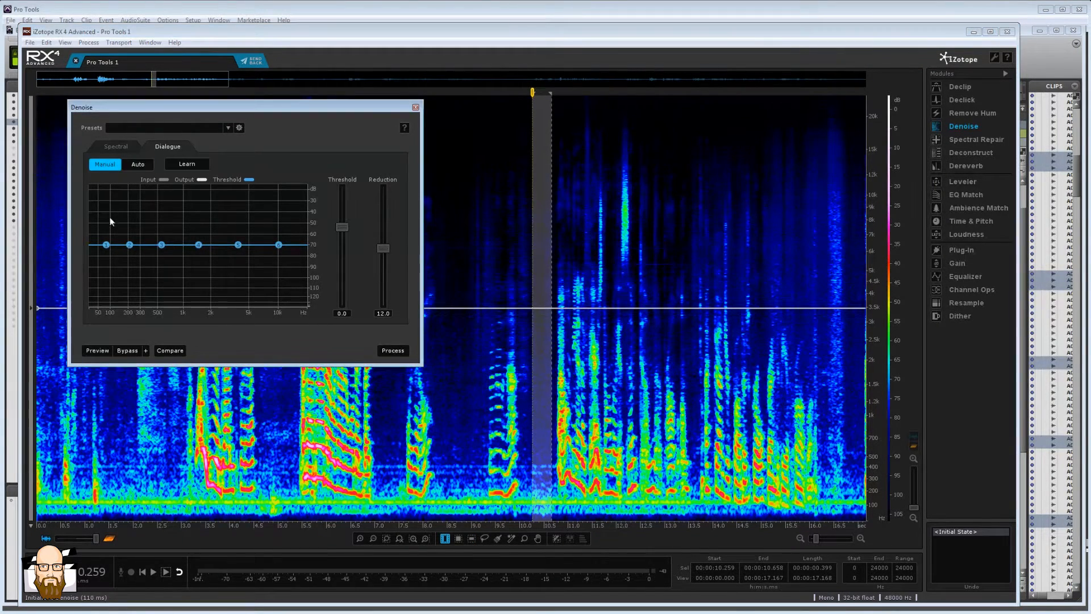
click(188, 164)
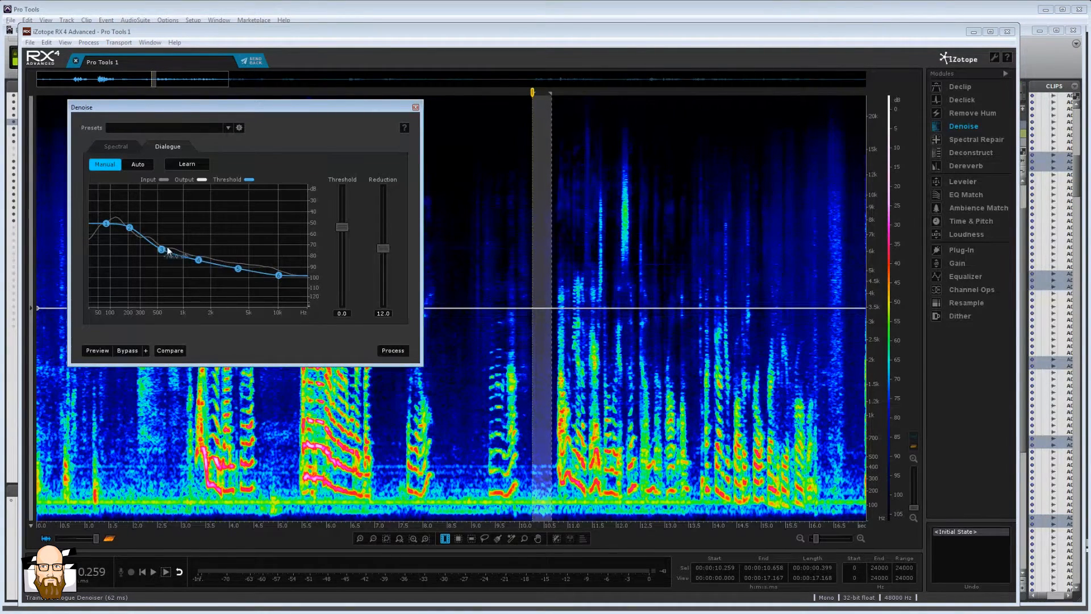
Switch Denoise to Spectral mode with Manual operation and learn the noise profile from the selected pause.
click(113, 148)
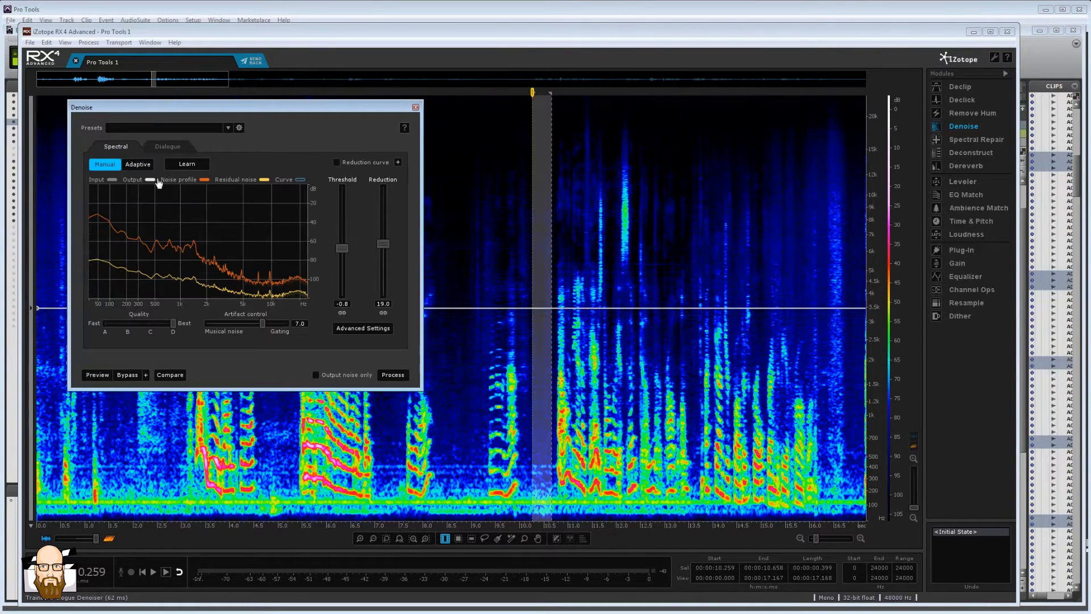
click(105, 166)
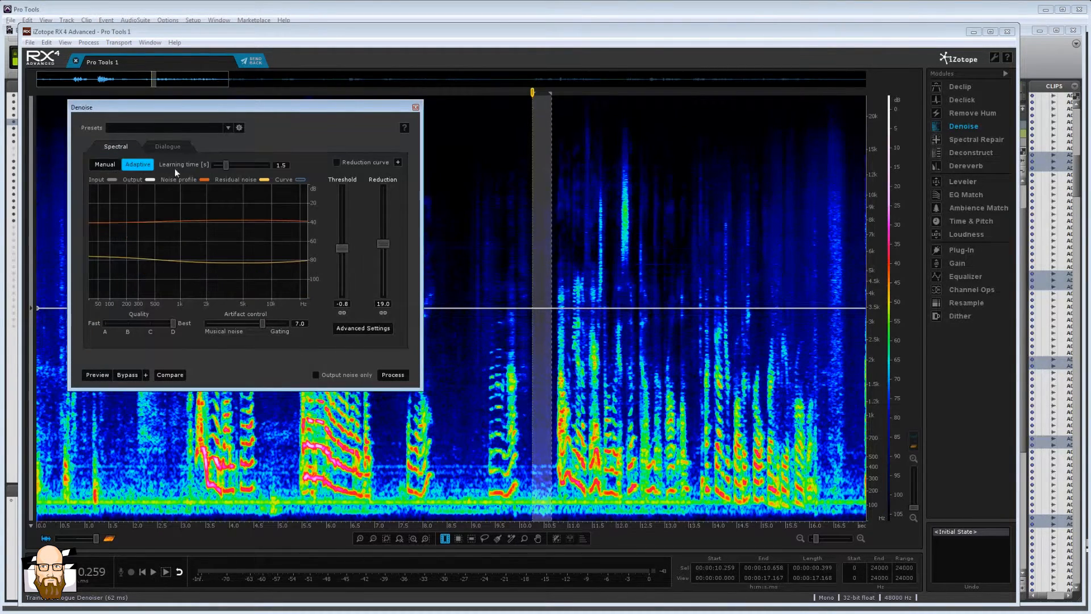
click(188, 164)
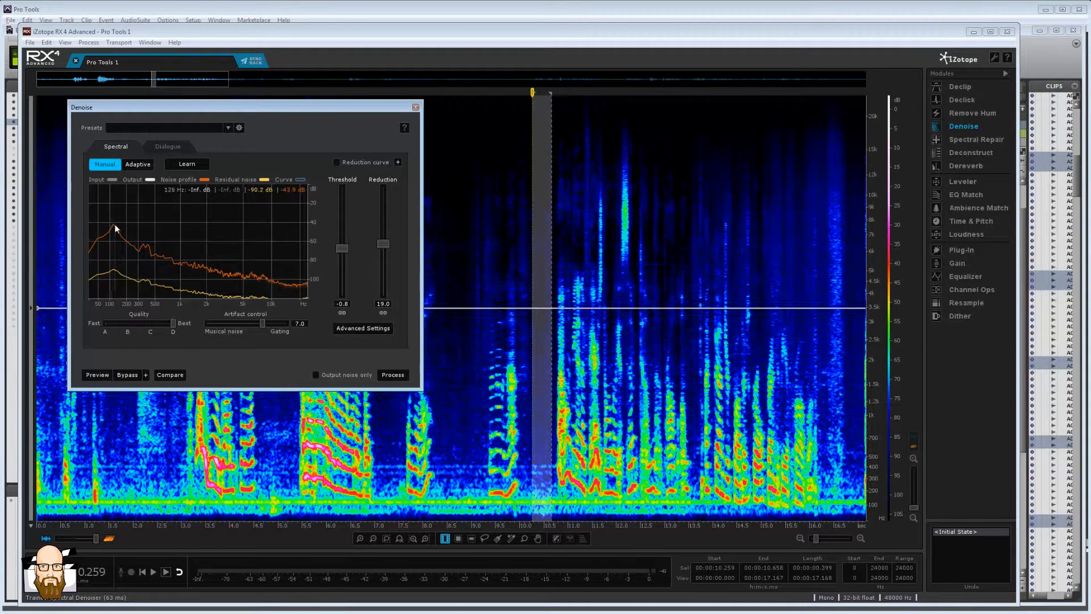
Try a frequency-band selection of about 83 to 146 Hz across the whole clip and clear it.
key(f)
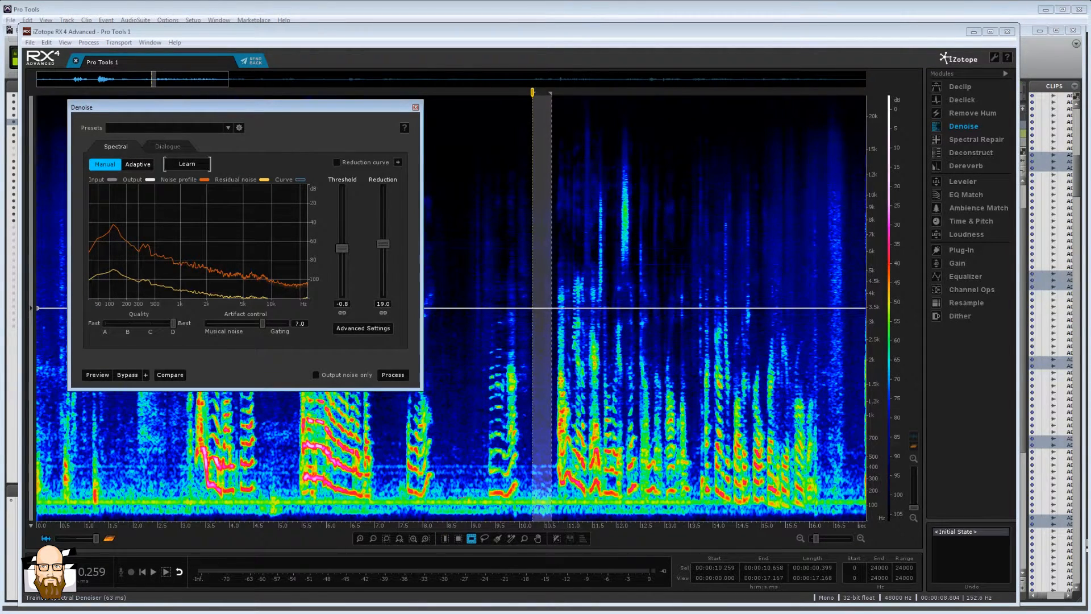
drag(469, 499, 466, 507)
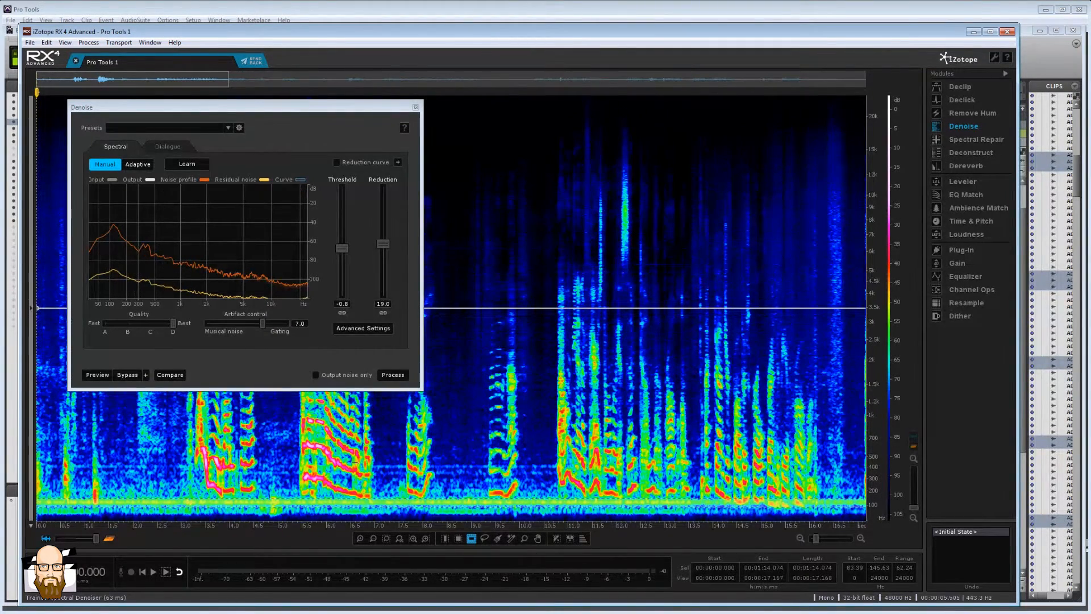
click(543, 410)
Make a time selection of the pause from about 10.31 to 10.66 seconds and relearn the Spectral noise profile from it.
key(t)
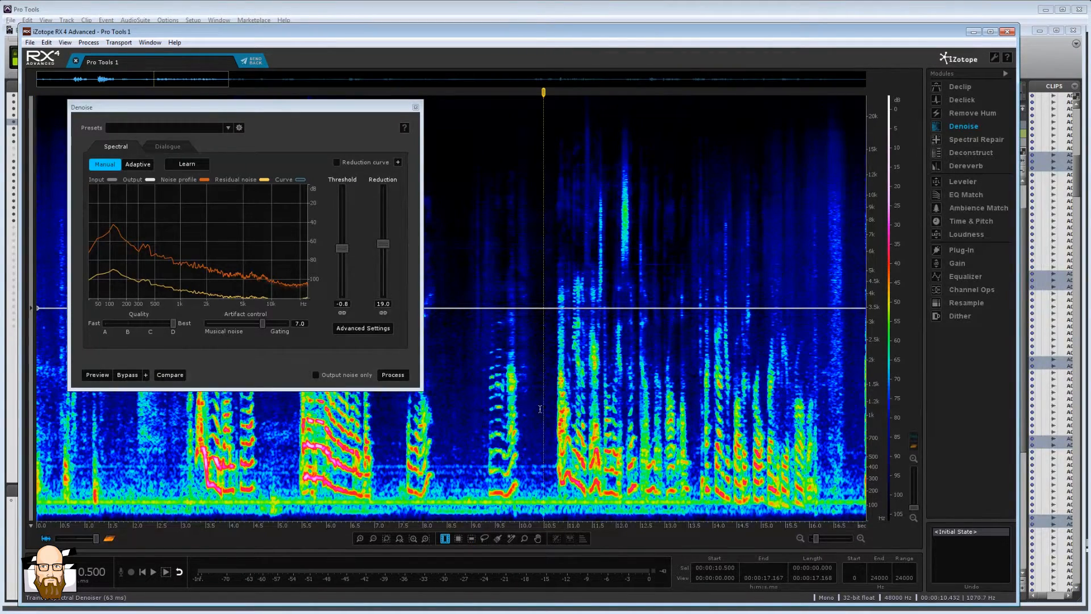
drag(538, 402, 551, 402)
click(533, 402)
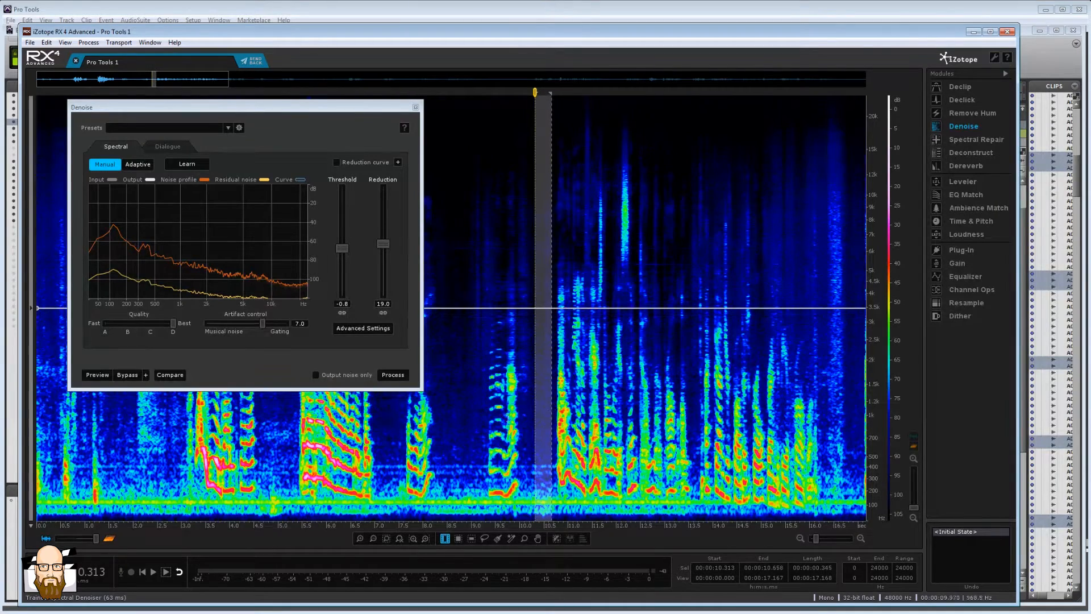
click(190, 164)
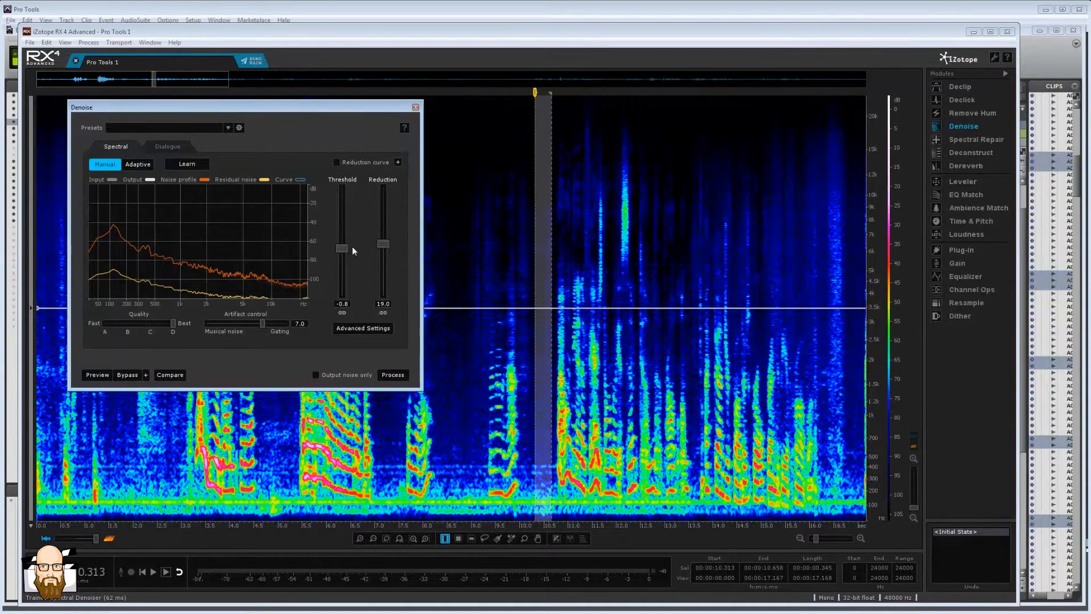
Clear the selection and preview the denoising from the clip's start, adjusting Threshold to -0.2 and Reduction to 20.2.
click(373, 433)
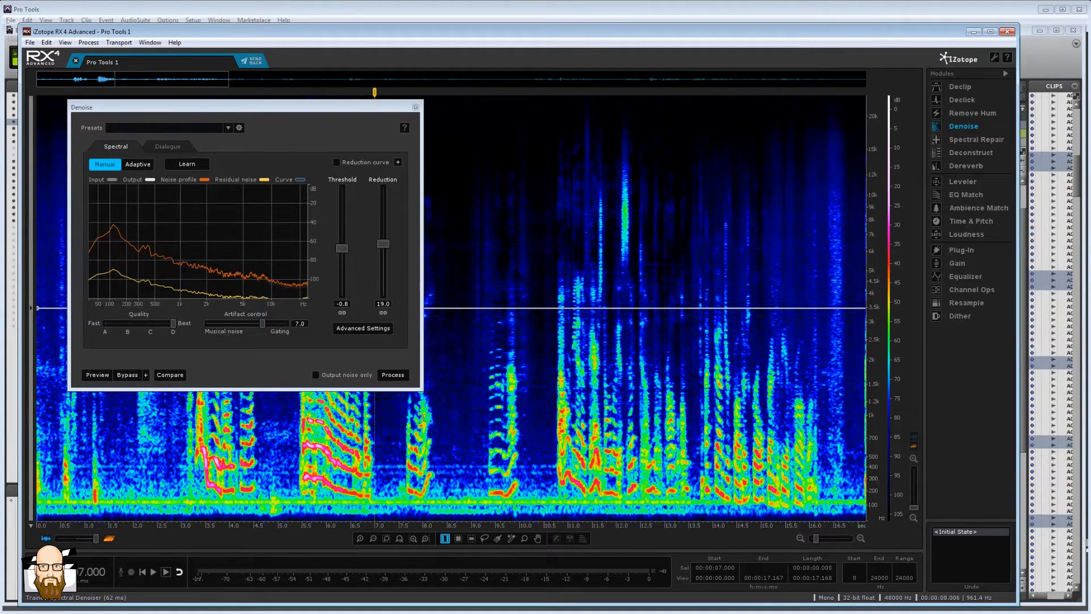
key(Home)
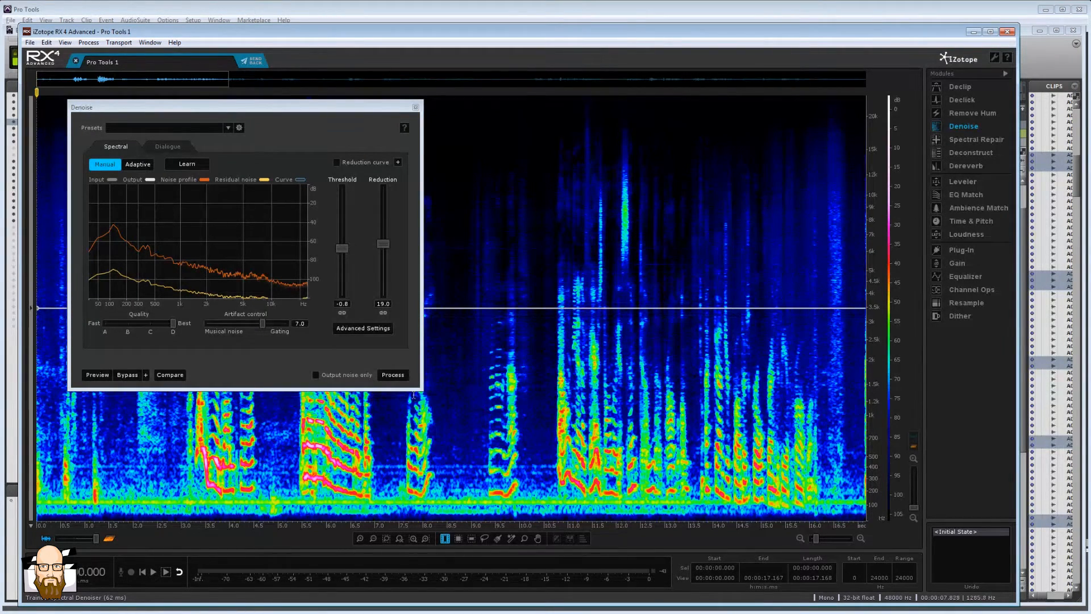
click(95, 375)
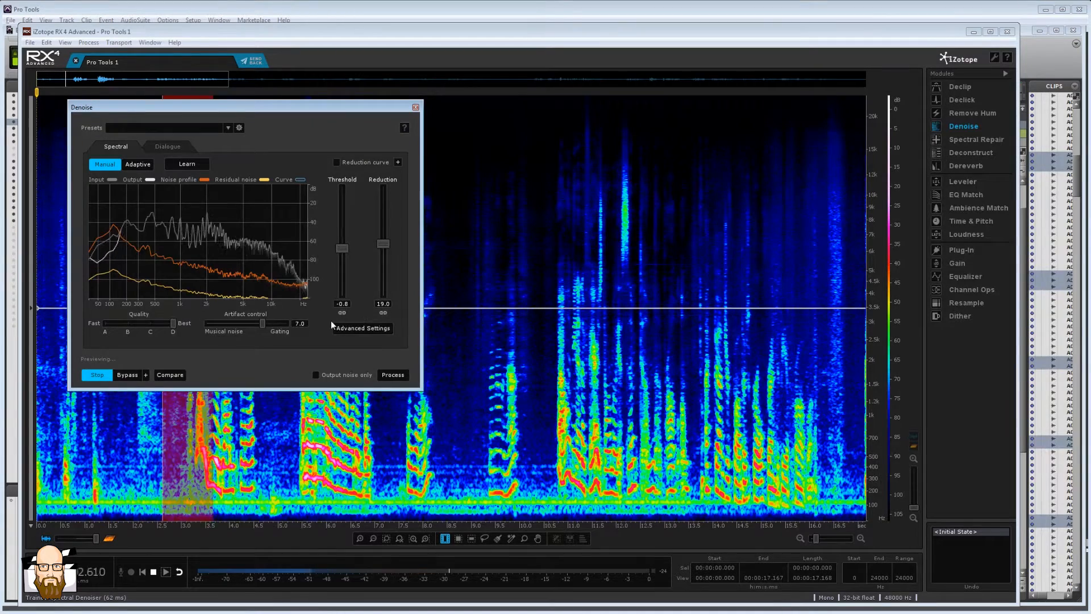
mouse_move(343, 250)
mouse_down()
mouse_move(380, 247)
mouse_move(343, 248)
mouse_up()
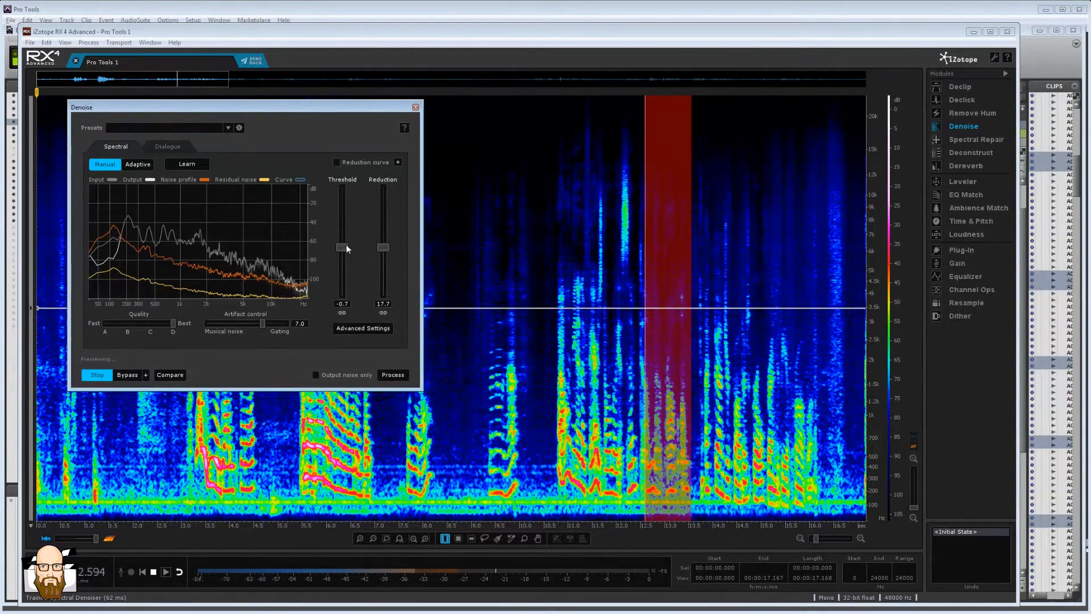
mouse_move(383, 247)
mouse_down()
mouse_move(341, 242)
mouse_move(375, 238)
mouse_up()
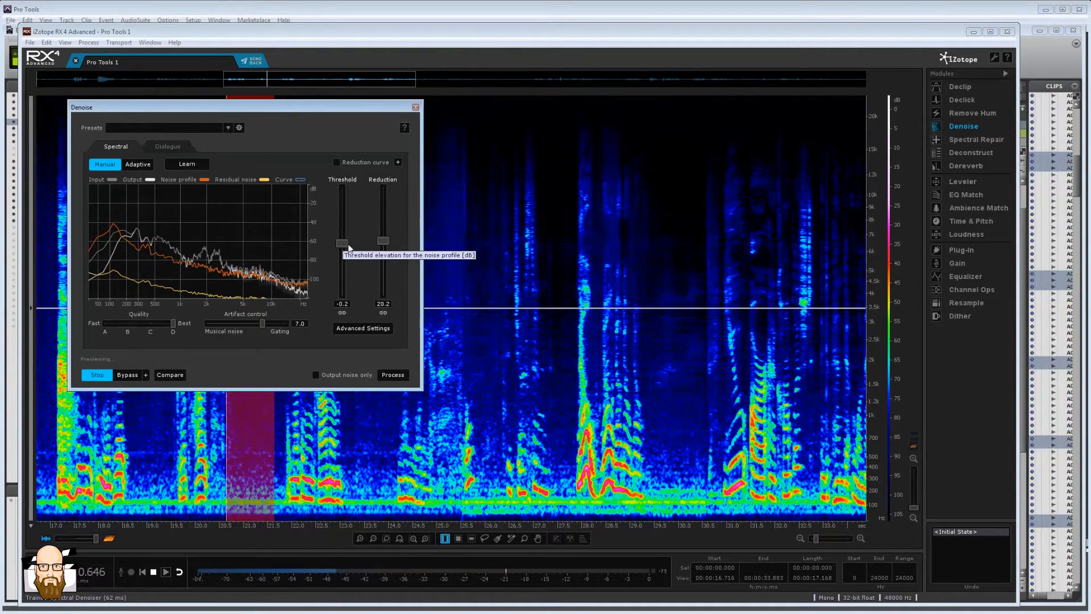
key(space)
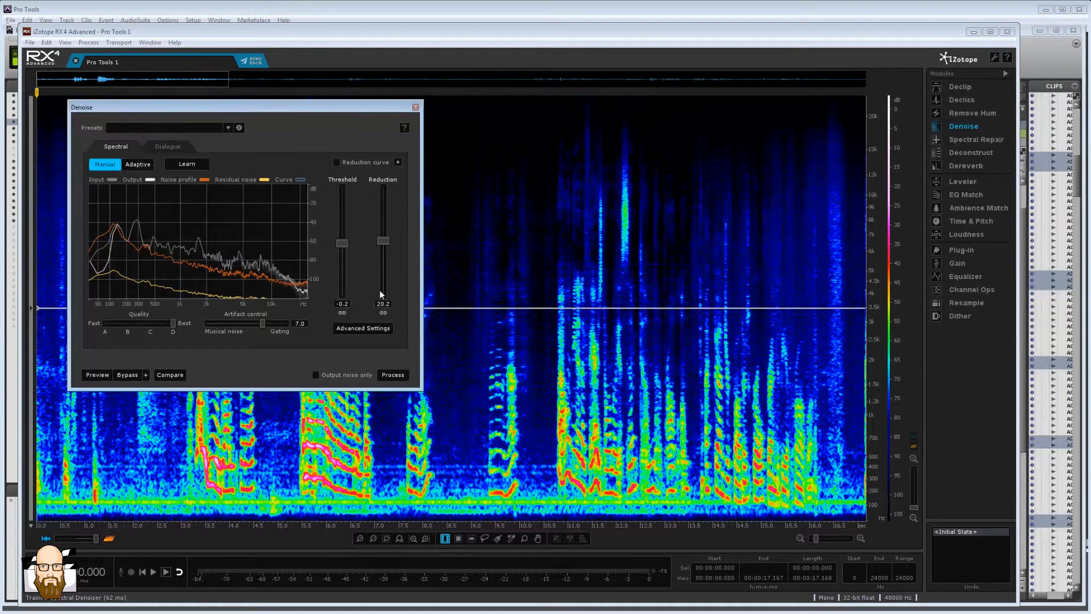
Try extreme settings with Threshold at 6.0 and Reduction at 40.0, and preview the result.
drag(342, 244, 343, 188)
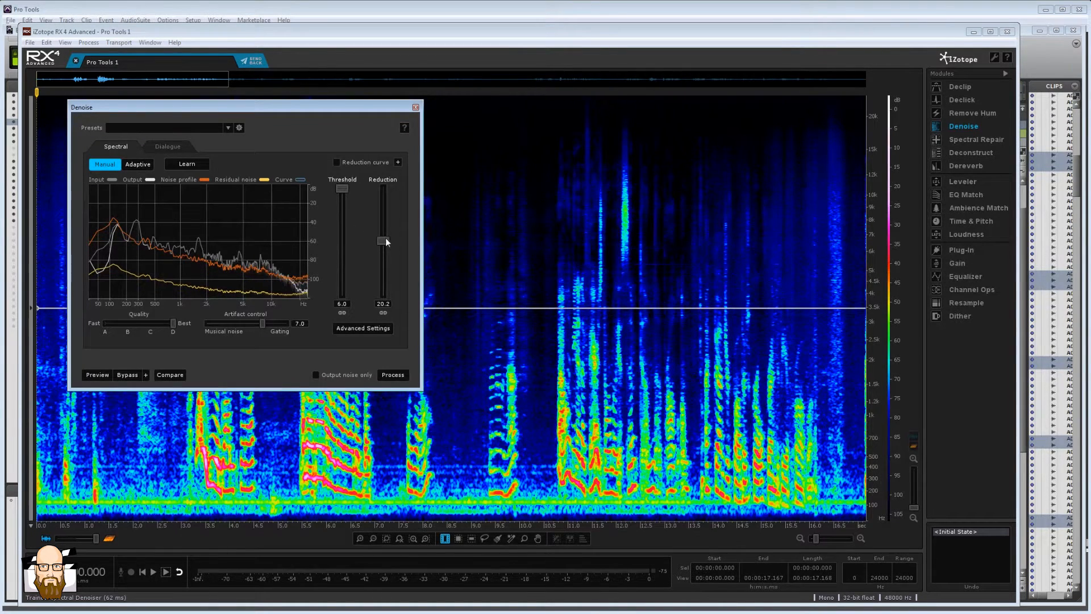
drag(384, 241, 383, 188)
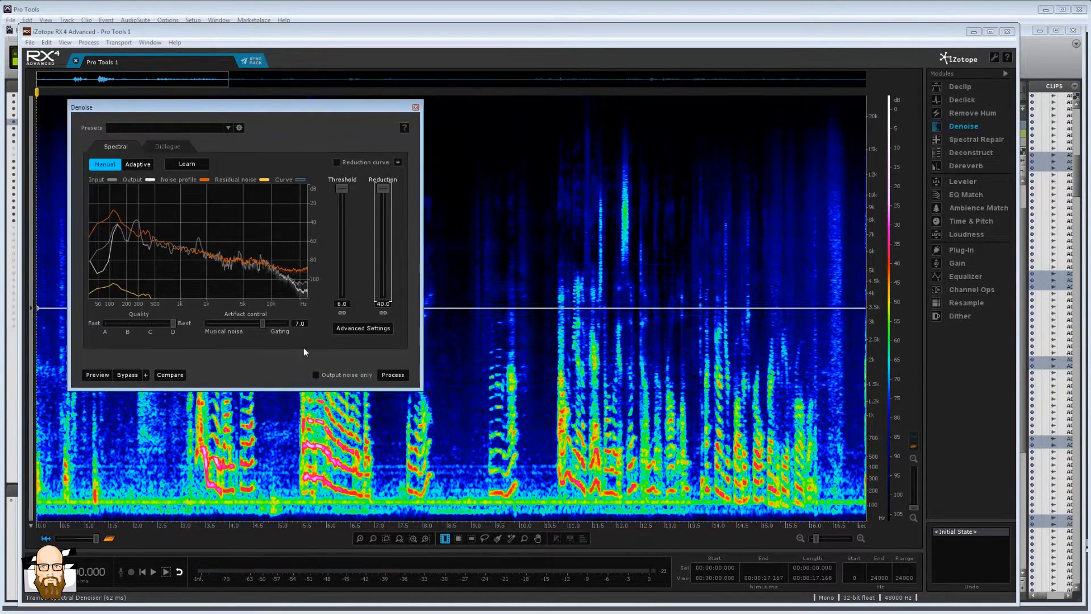
click(94, 375)
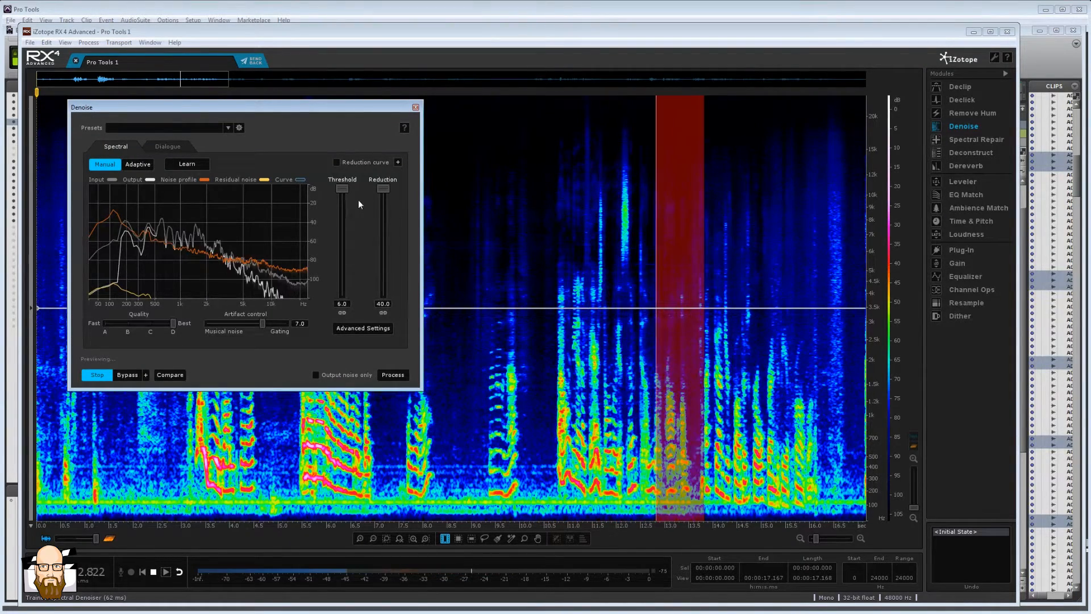
key(space)
Lower Threshold to -2.1 and Reduction to 12.3, playing the original and previewing the denoised audio to judge the settings.
drag(343, 188, 342, 230)
drag(383, 189, 342, 261)
drag(383, 226, 344, 259)
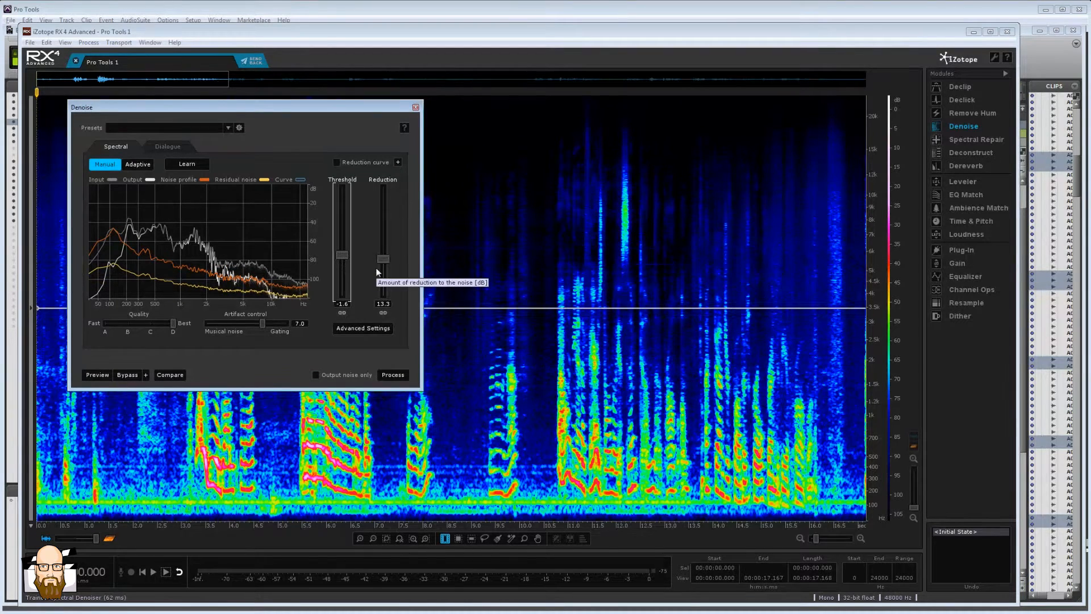
key(space)
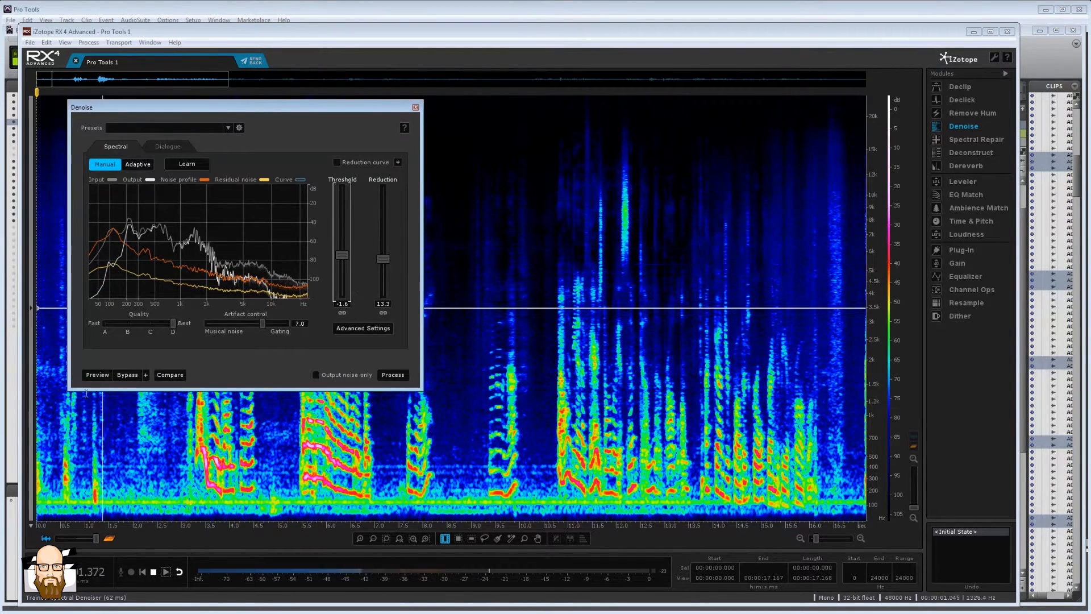
click(98, 375)
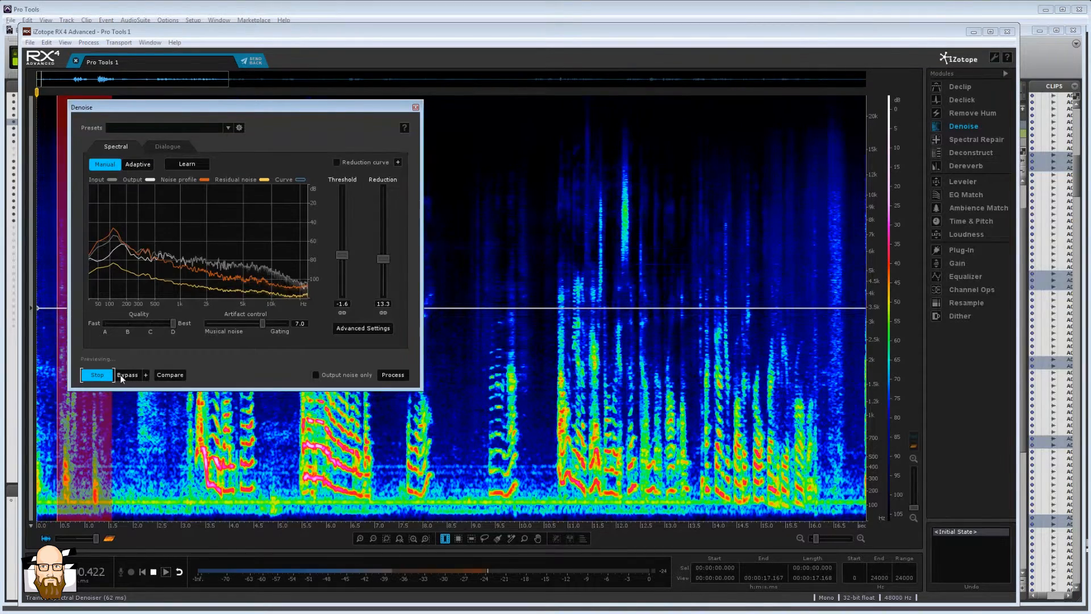
drag(343, 255, 342, 261)
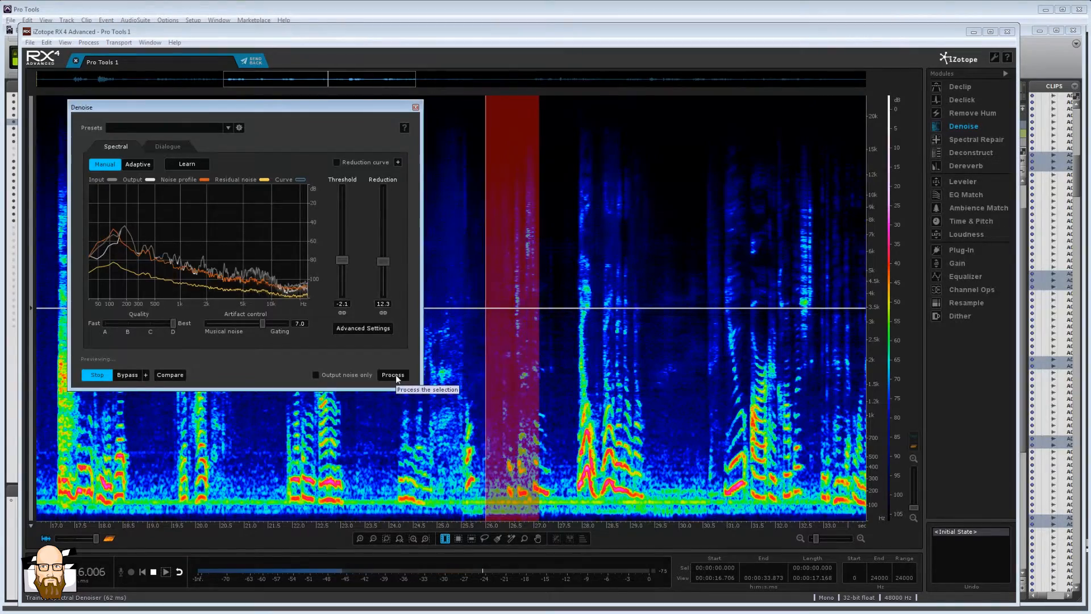
key(space)
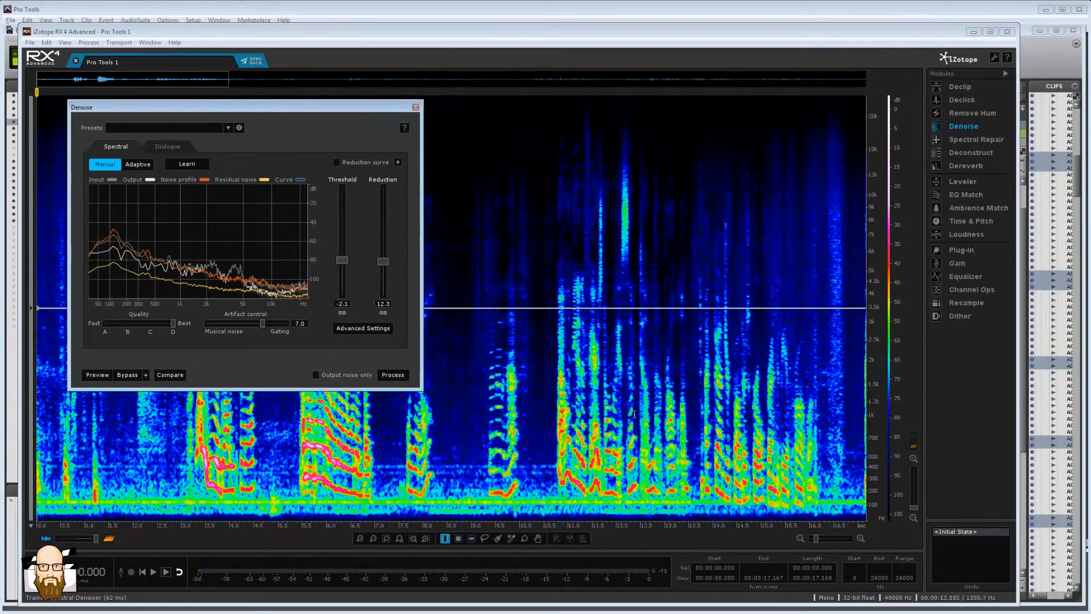
Examine the background noise across the whole clip's spectrogram, trying and clearing a time selection from about 13.6 to 25.6 seconds.
click(468, 356)
scroll(468, 357, down, 4)
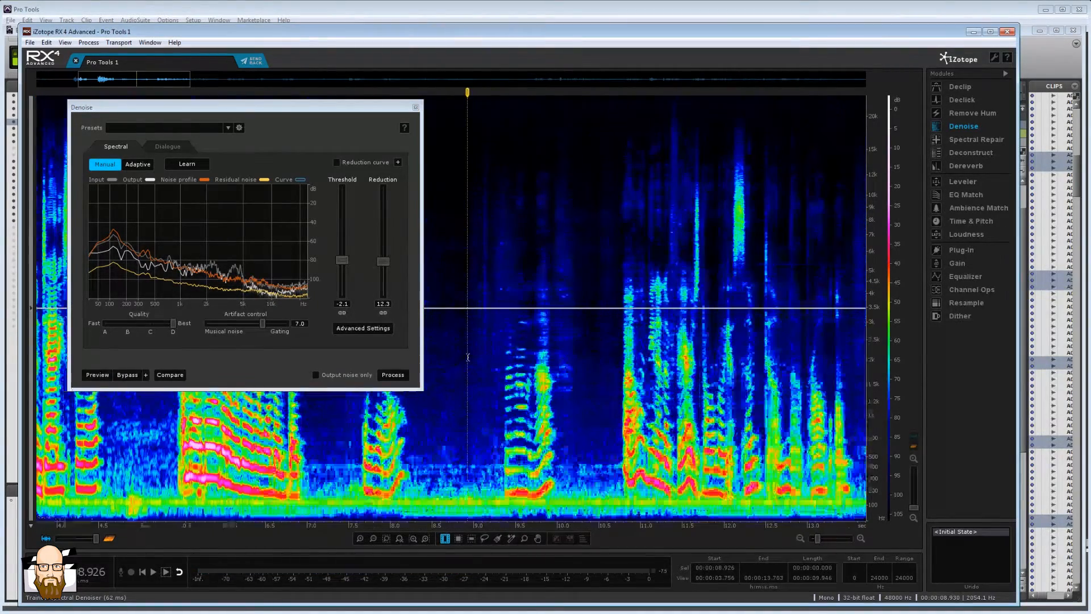
scroll(468, 356, right, 5)
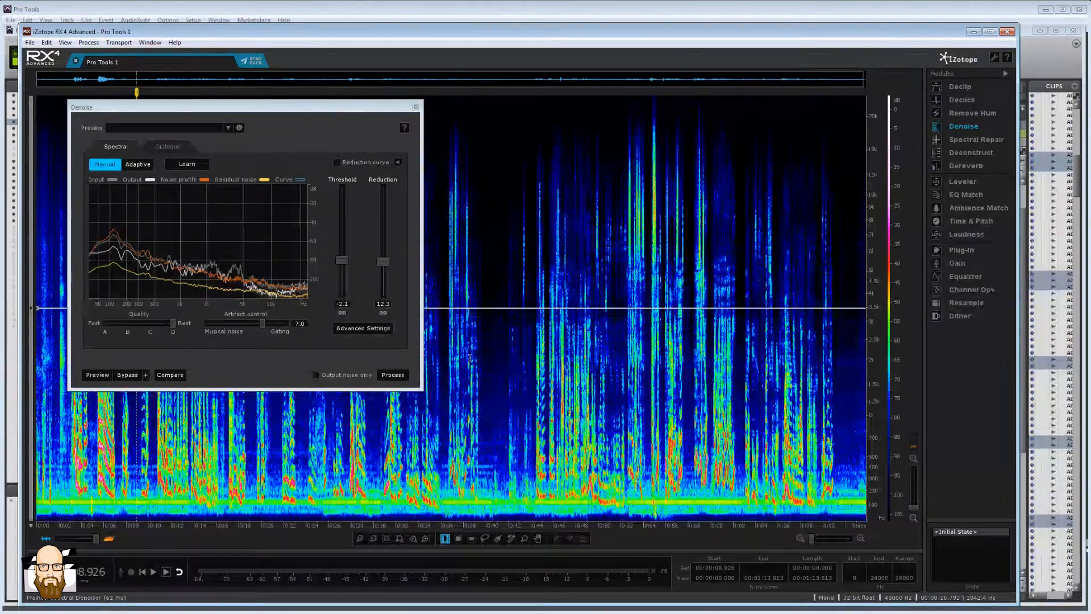
scroll(470, 357, down, 2)
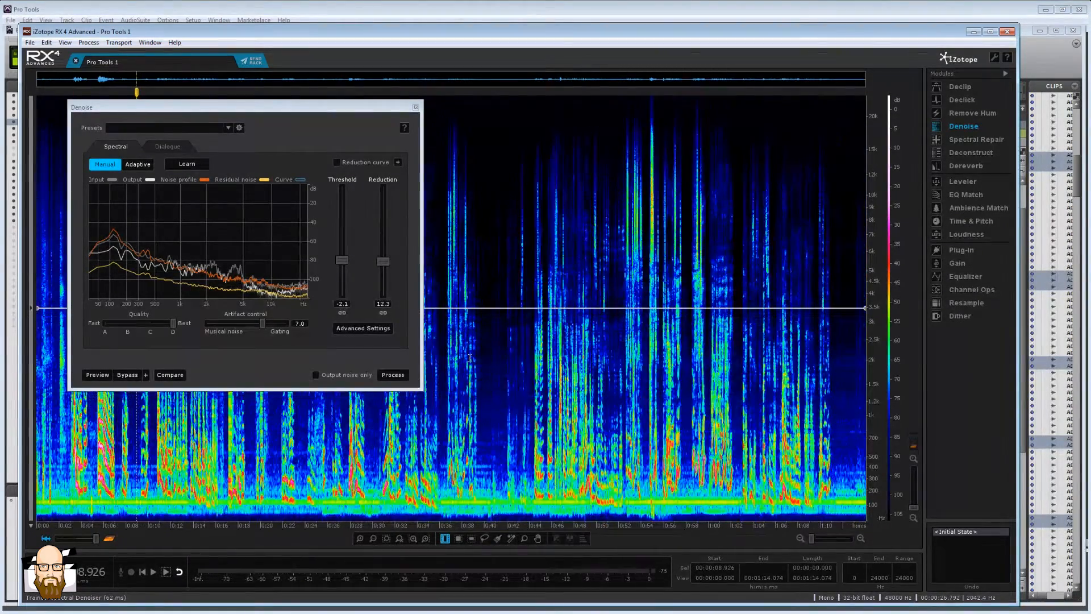
scroll(470, 357, up, 3)
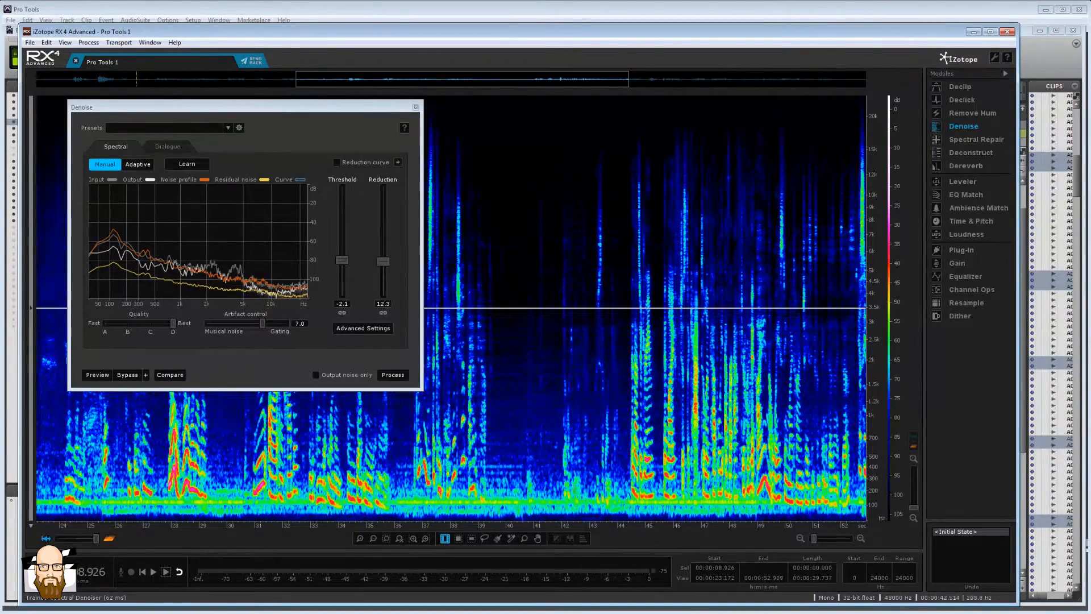
scroll(505, 440, down, 3)
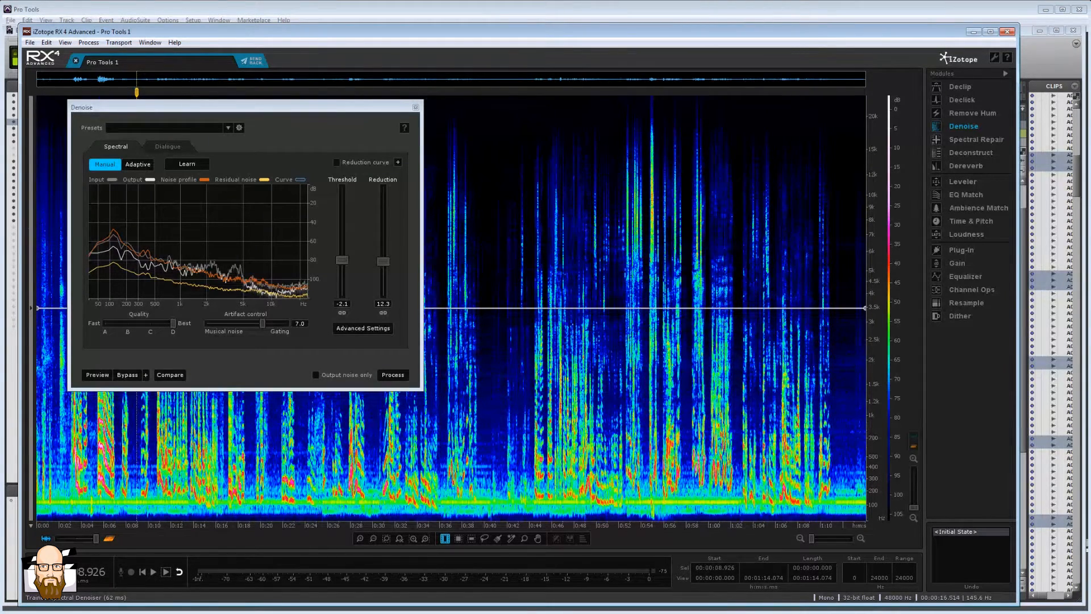
drag(189, 500, 323, 511)
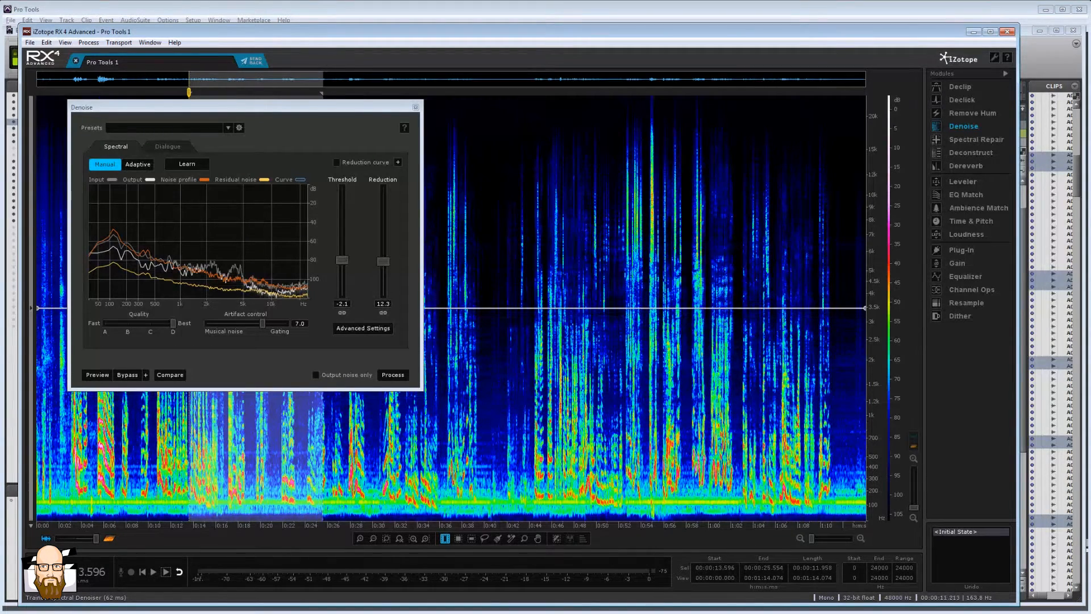
click(153, 503)
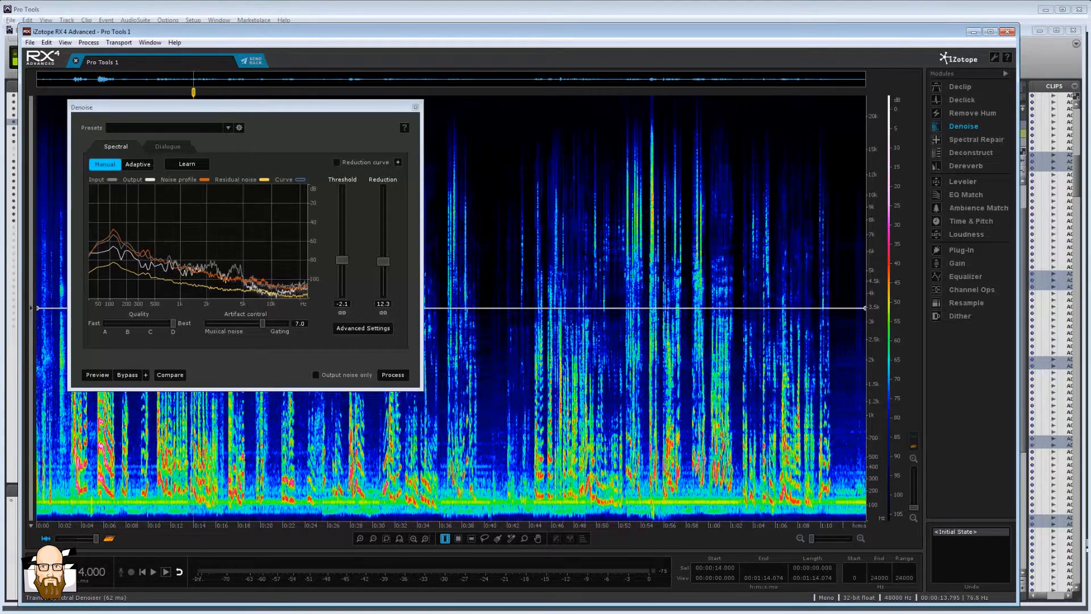
drag(190, 499, 316, 524)
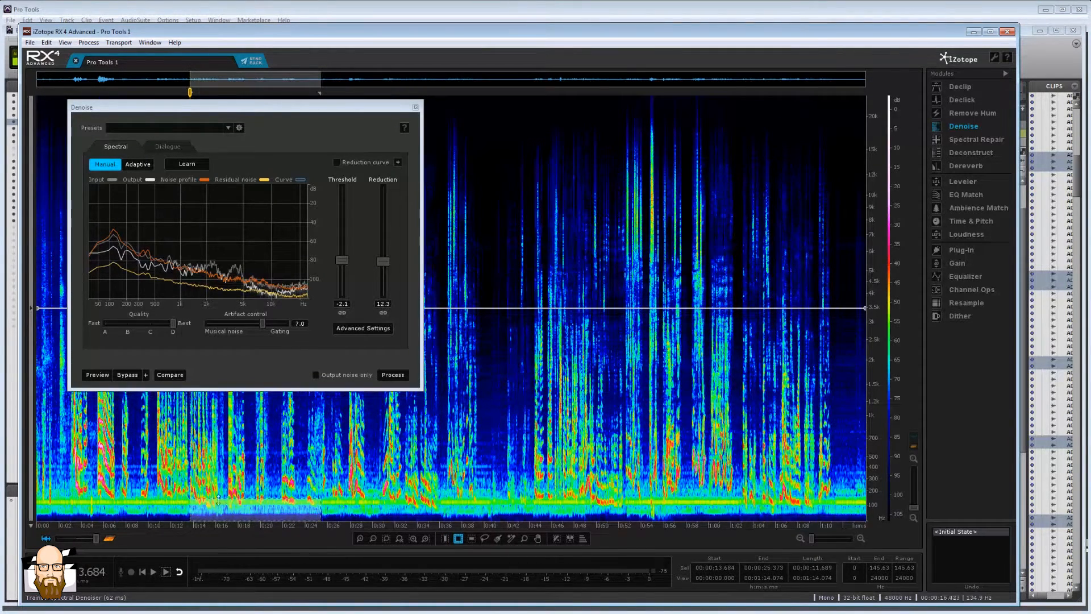
click(183, 470)
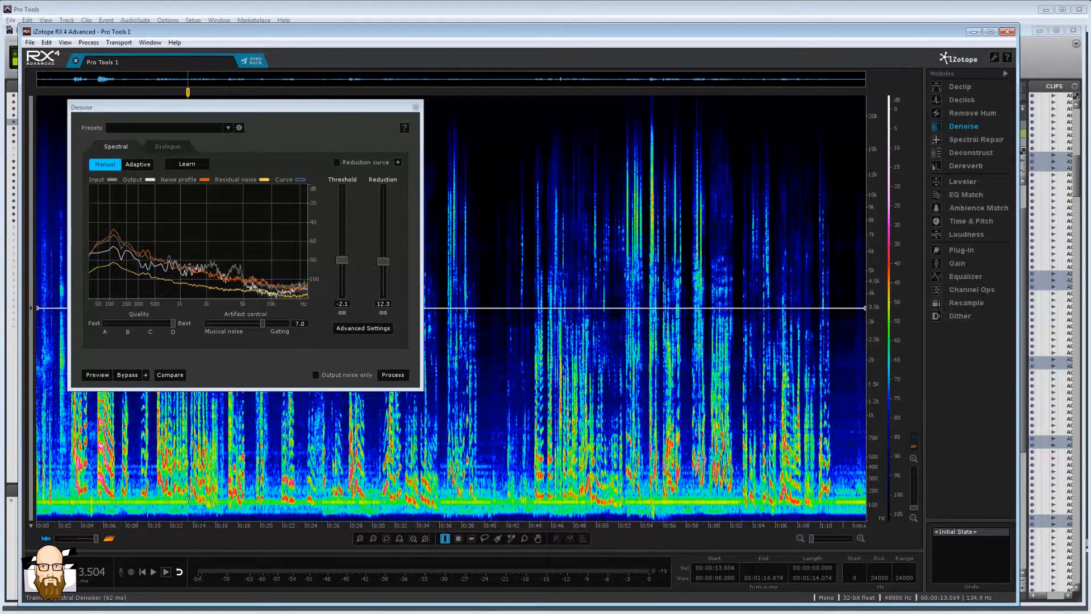
drag(188, 499, 247, 492)
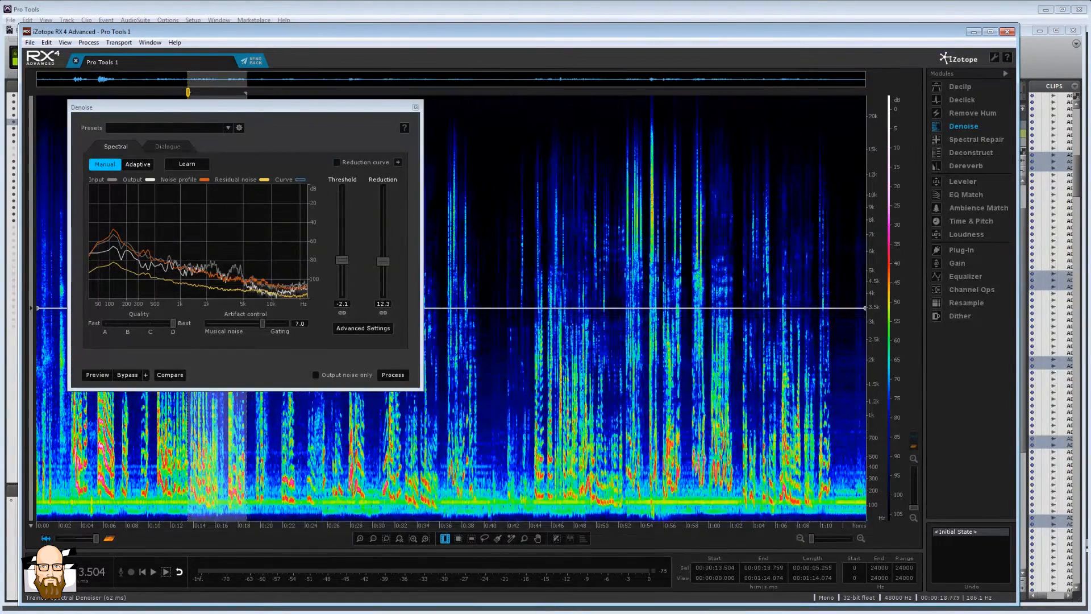
click(174, 478)
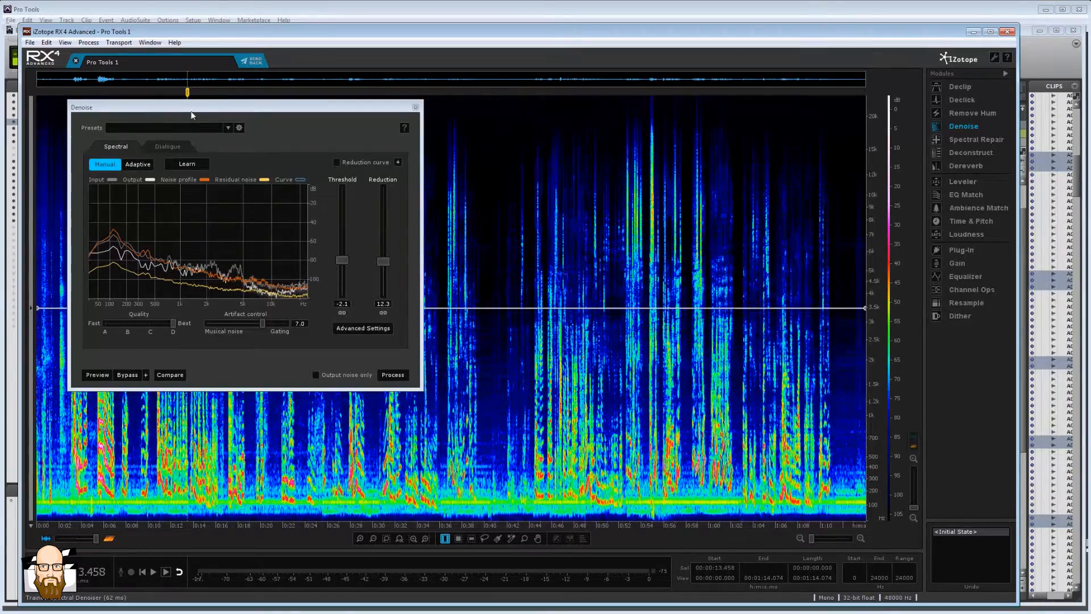
Move the Denoise window clear of the clip's opening section and place the playhead at about 13.6 seconds.
drag(191, 114, 671, 92)
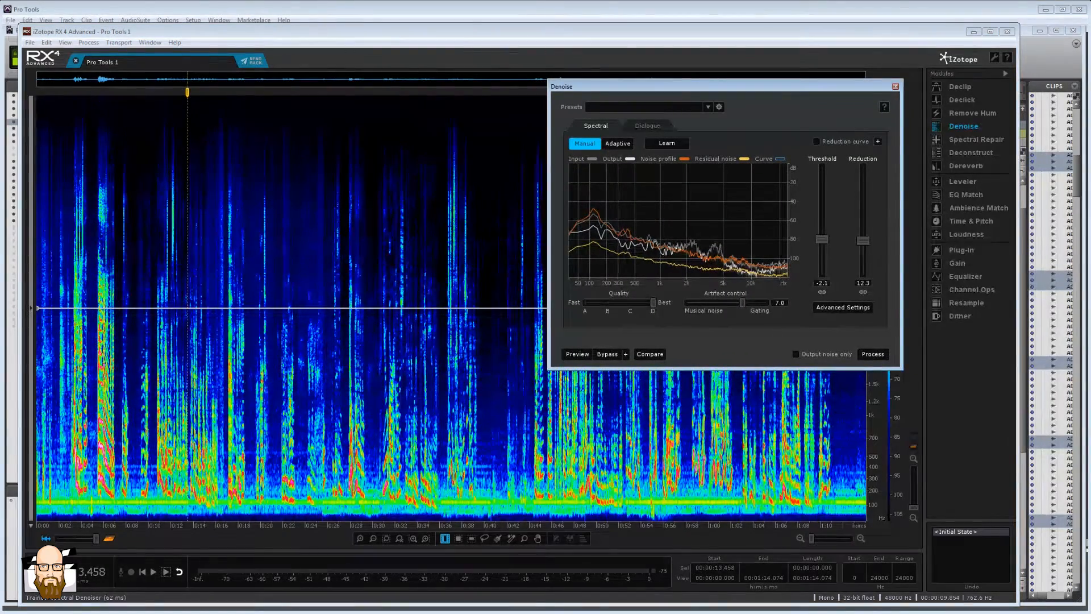
click(185, 448)
scroll(186, 449, up, 8)
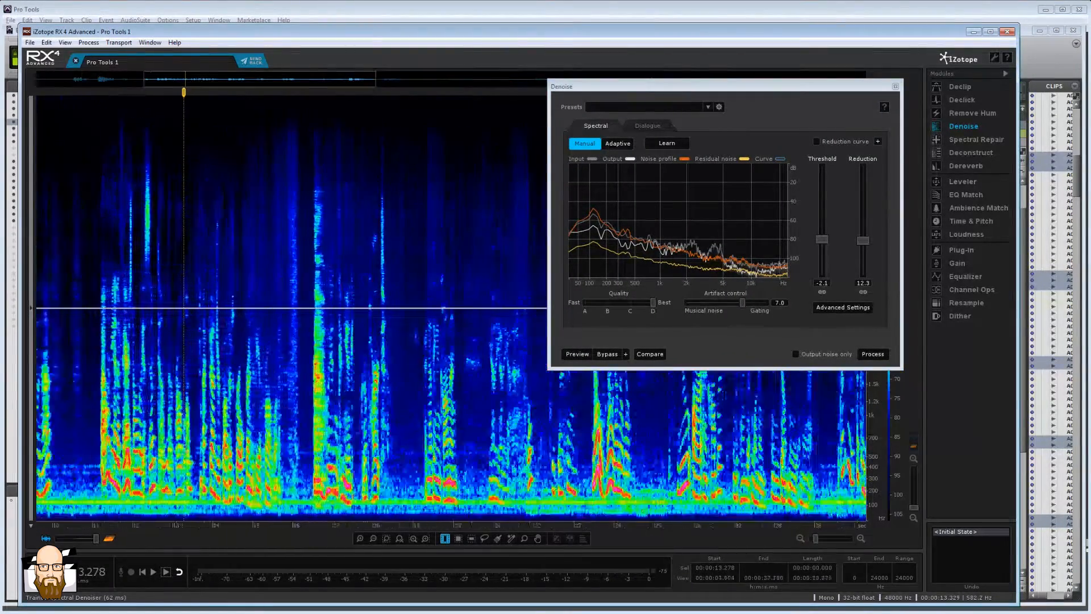
scroll(205, 449, down, 2)
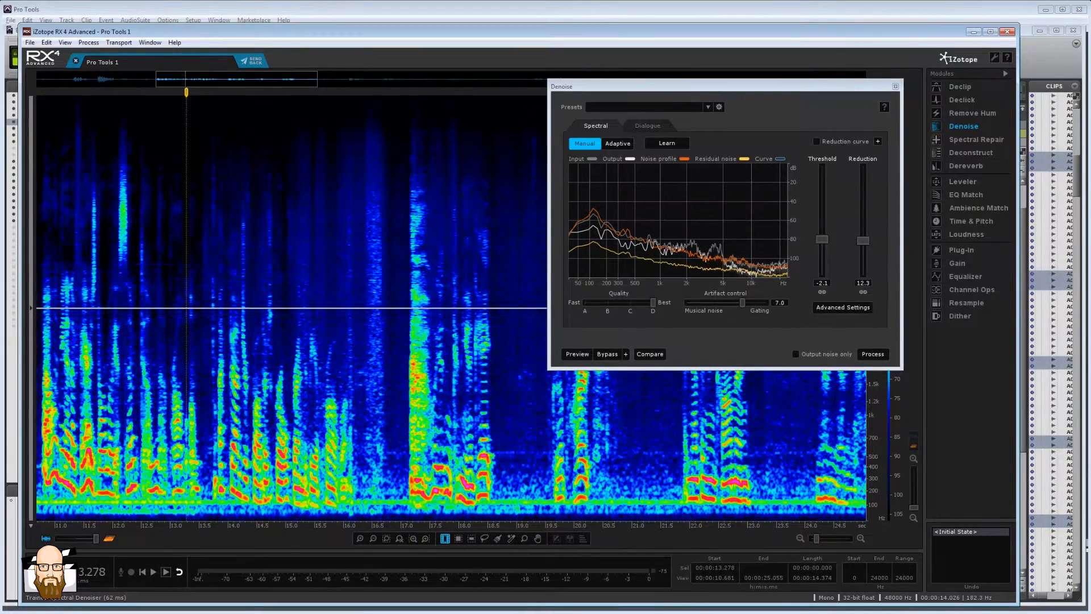
click(204, 503)
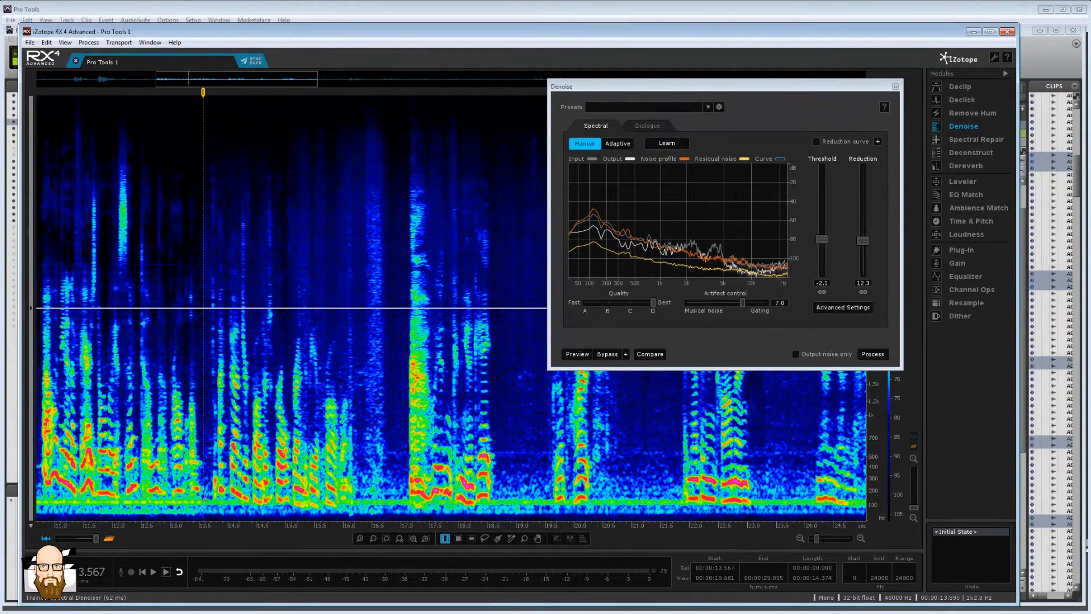
click(207, 496)
drag(207, 497, 106, 493)
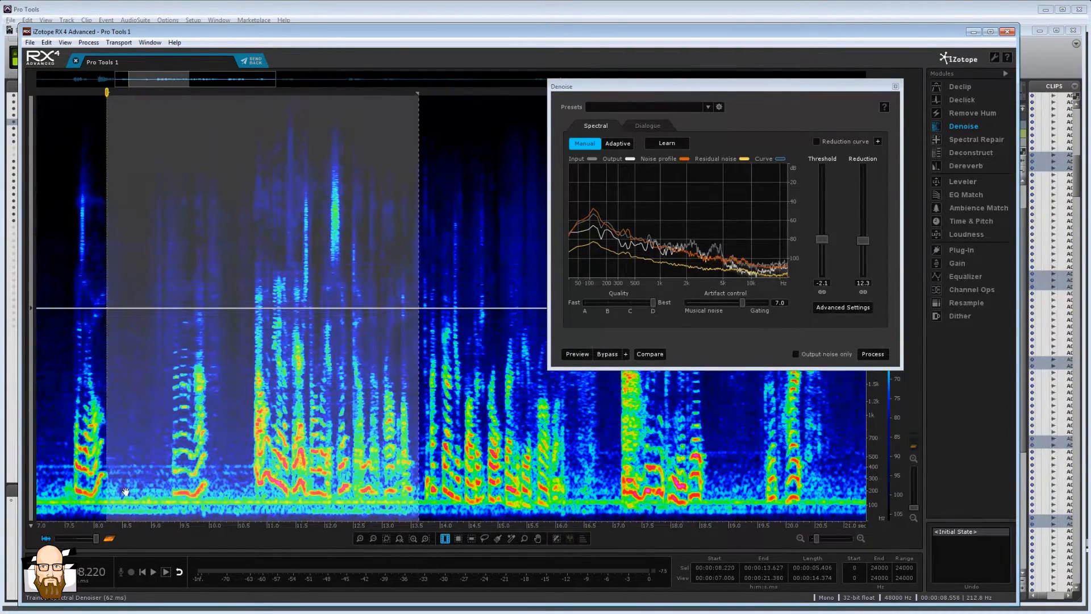
scroll(126, 492, down, 3)
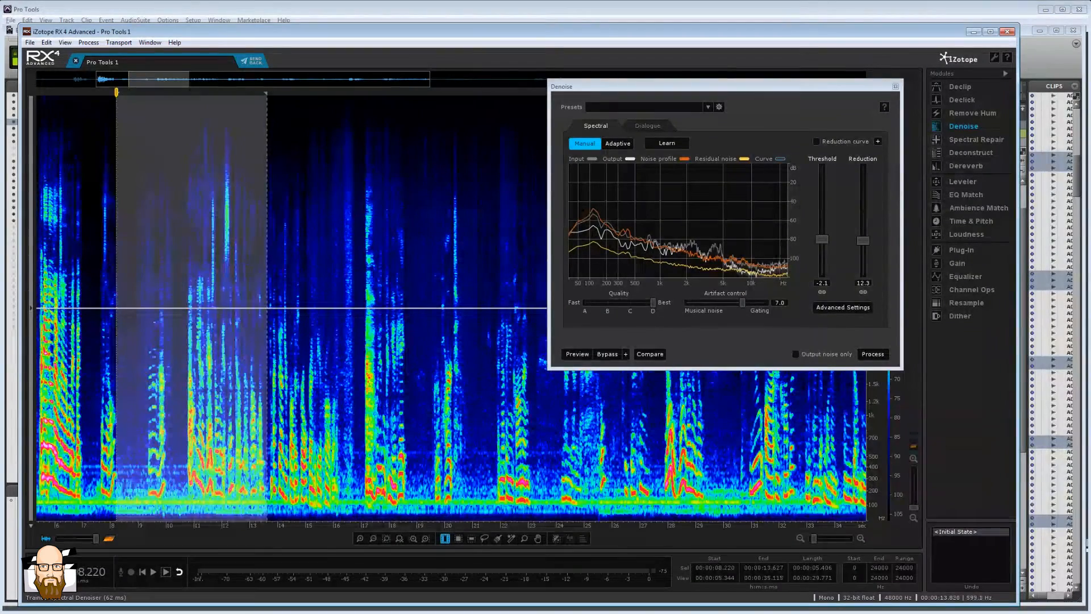
click(274, 488)
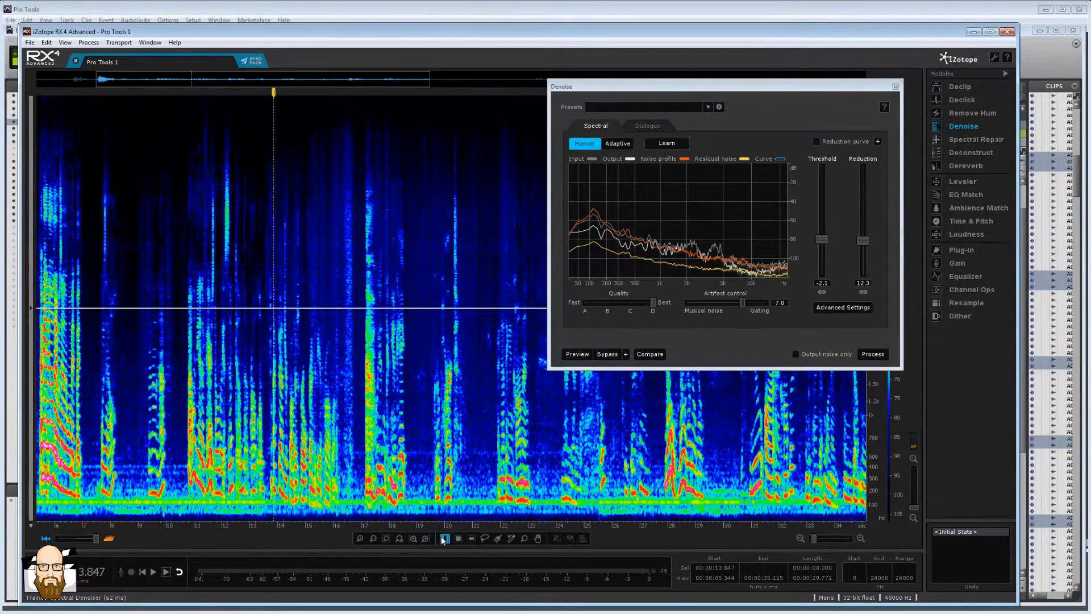
Select three passages together: the start to about 13.6 seconds, about 25.4 to 30.6 seconds, and about 36 seconds to the clip's end.
click(267, 392)
drag(267, 392, 8, 393)
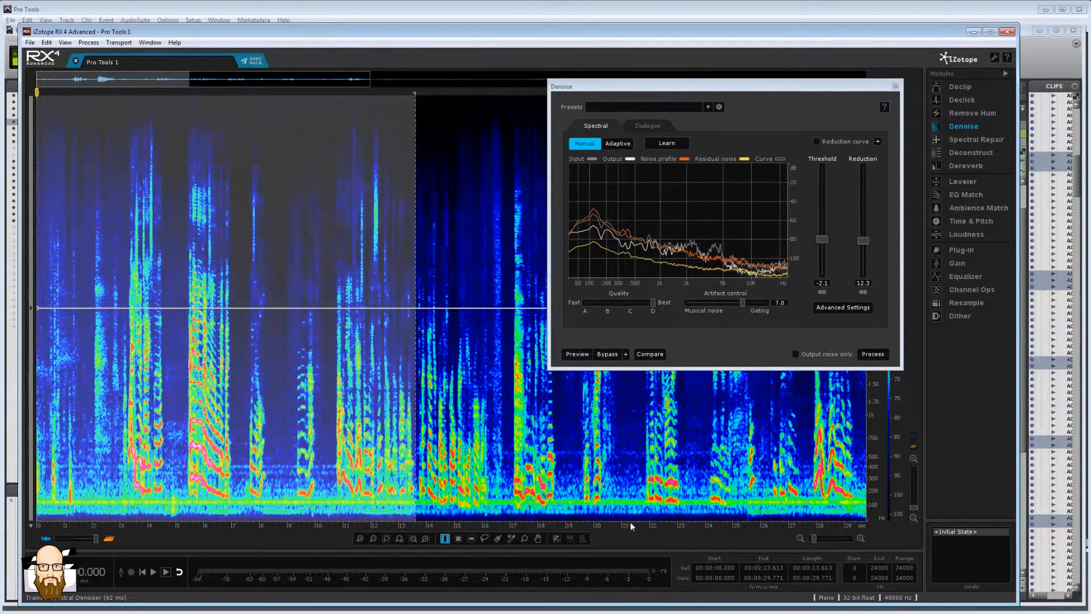
drag(630, 523, 127, 509)
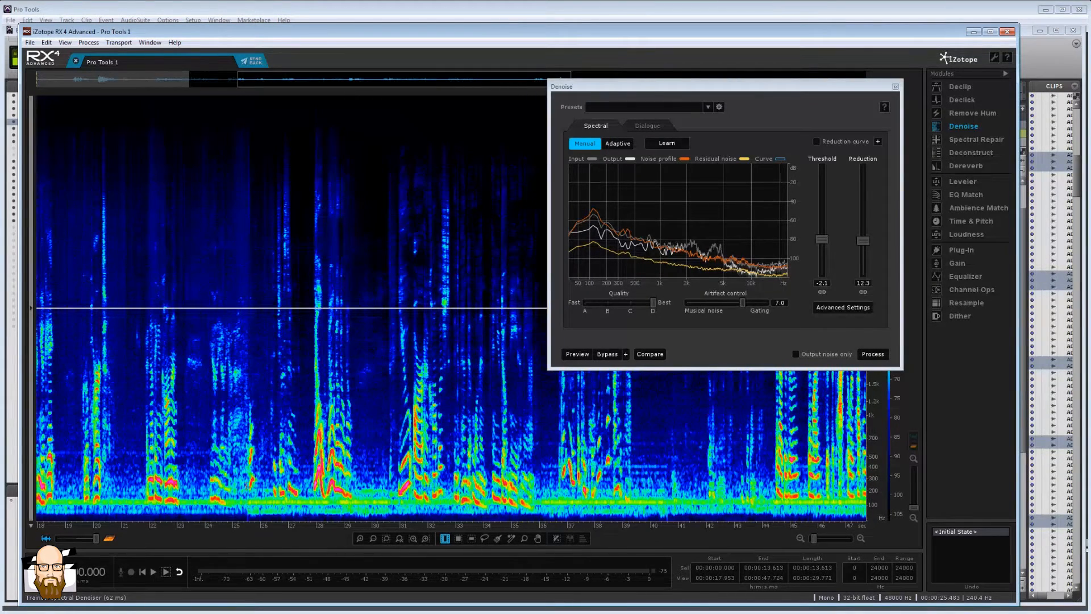
drag(246, 500, 388, 500)
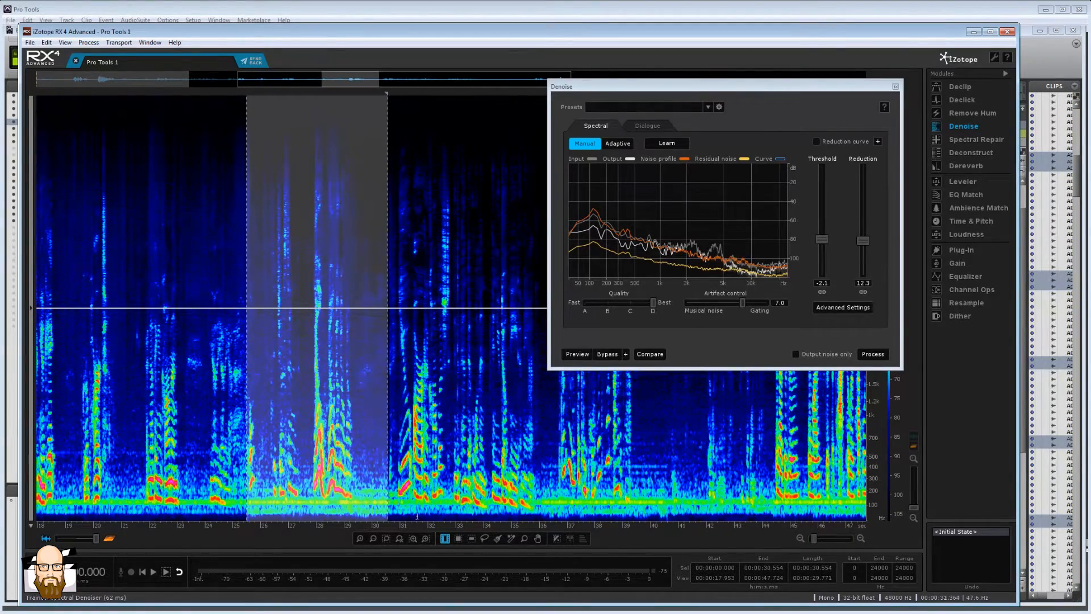
drag(573, 528, 252, 513)
drag(220, 477, 892, 513)
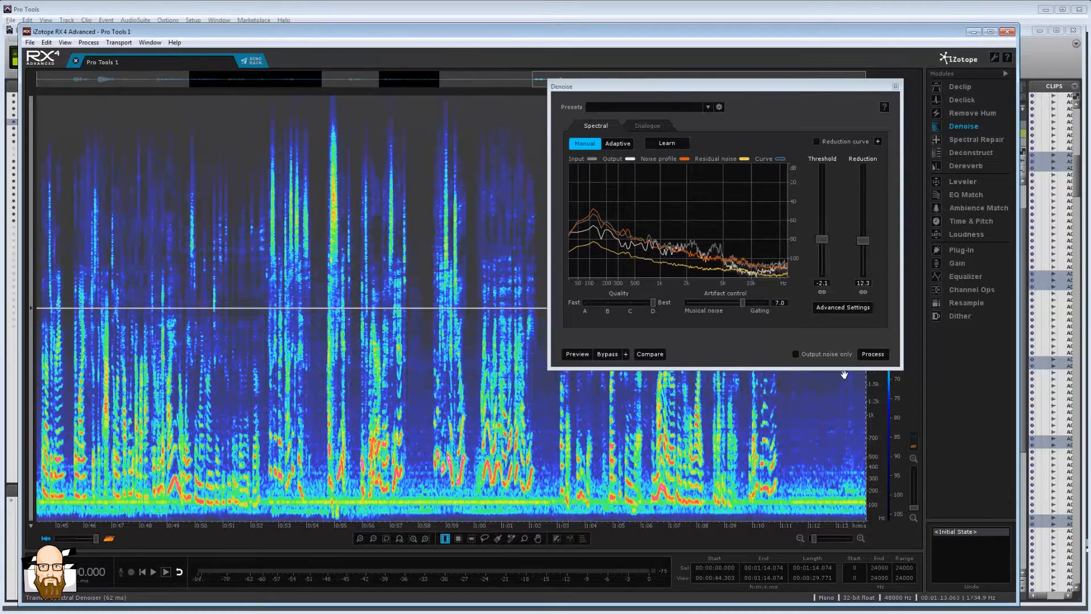
Process the selected passages with Spectral Denoise, then undo and redo the processing to compare the spectrogram before and after.
click(872, 354)
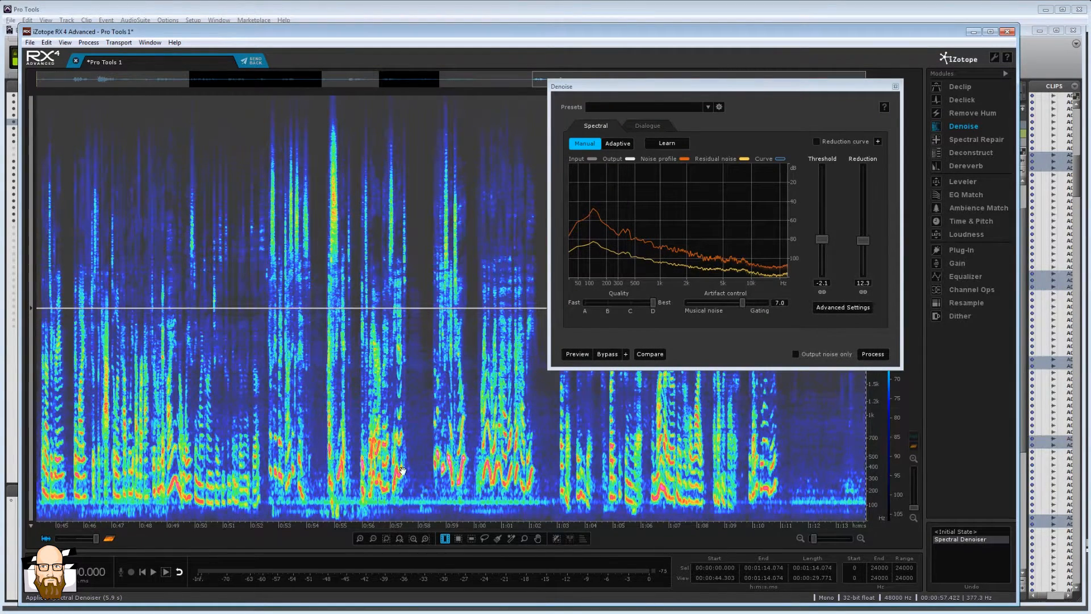
key(ctrl+z)
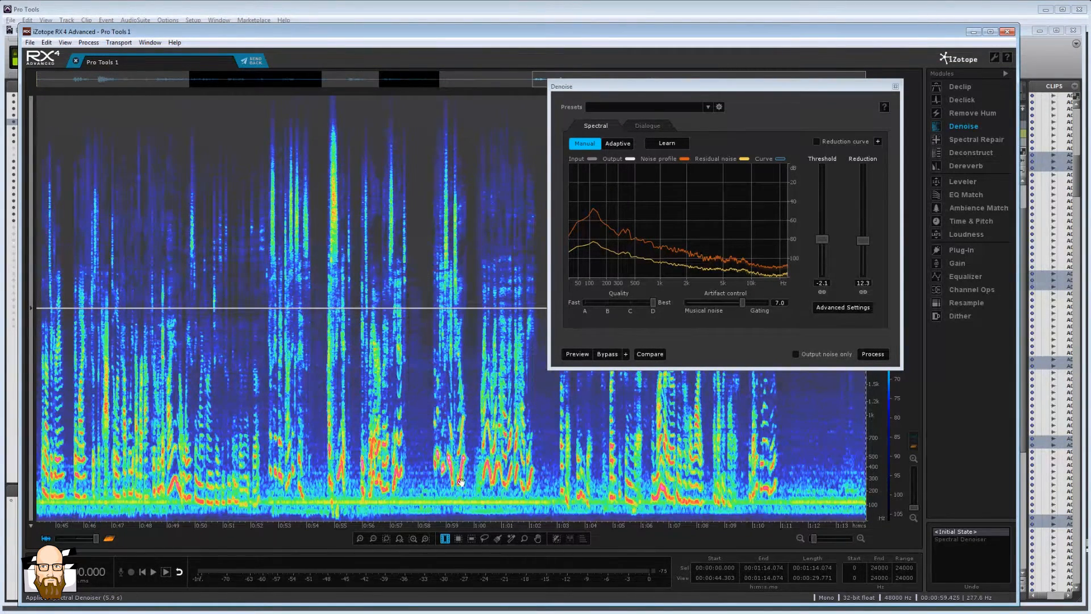
key(ctrl+y)
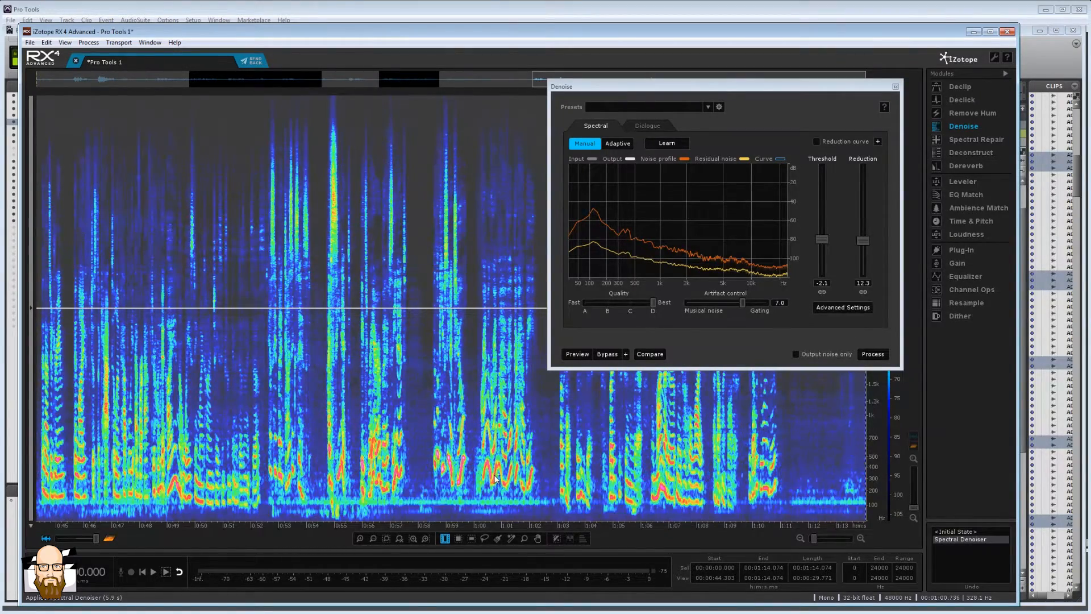
Play the denoised audio from the clip's start and again from about 5.1 seconds to check the result.
drag(370, 530, 409, 499)
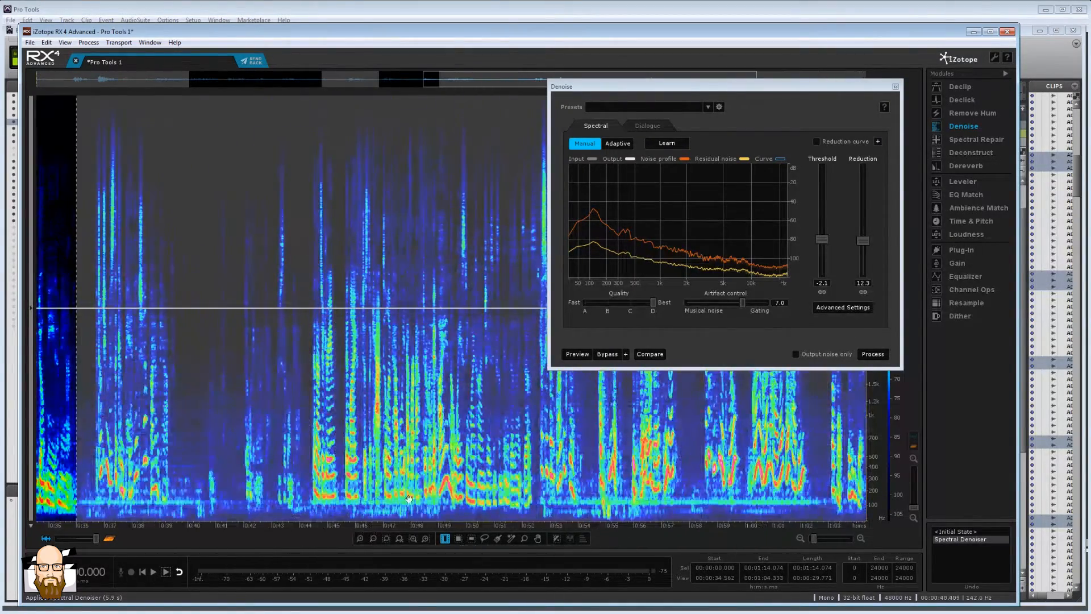
drag(209, 533, 519, 492)
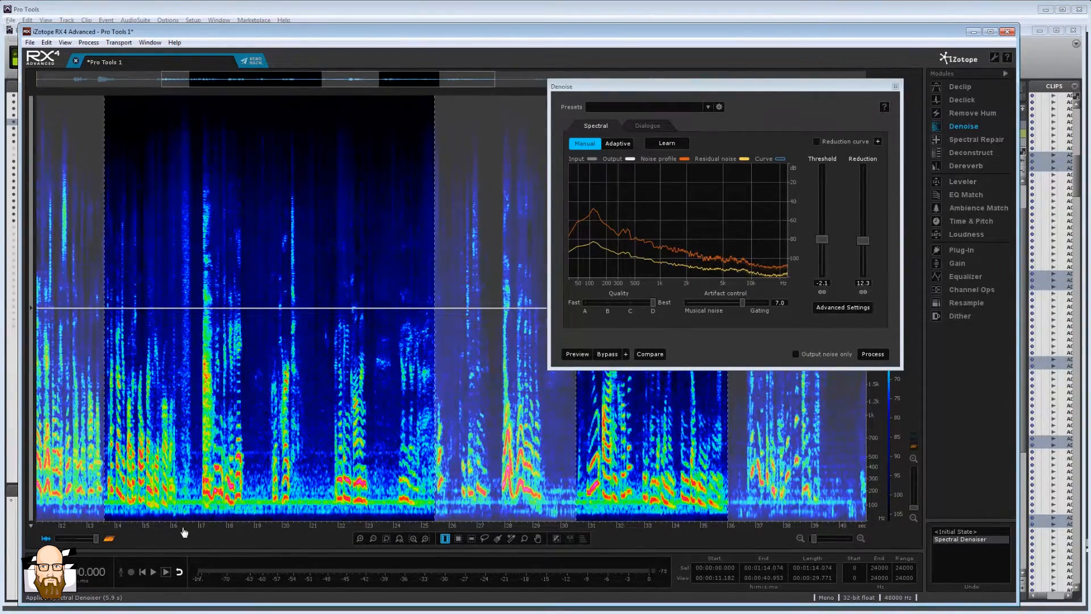
drag(184, 532, 509, 528)
key(space)
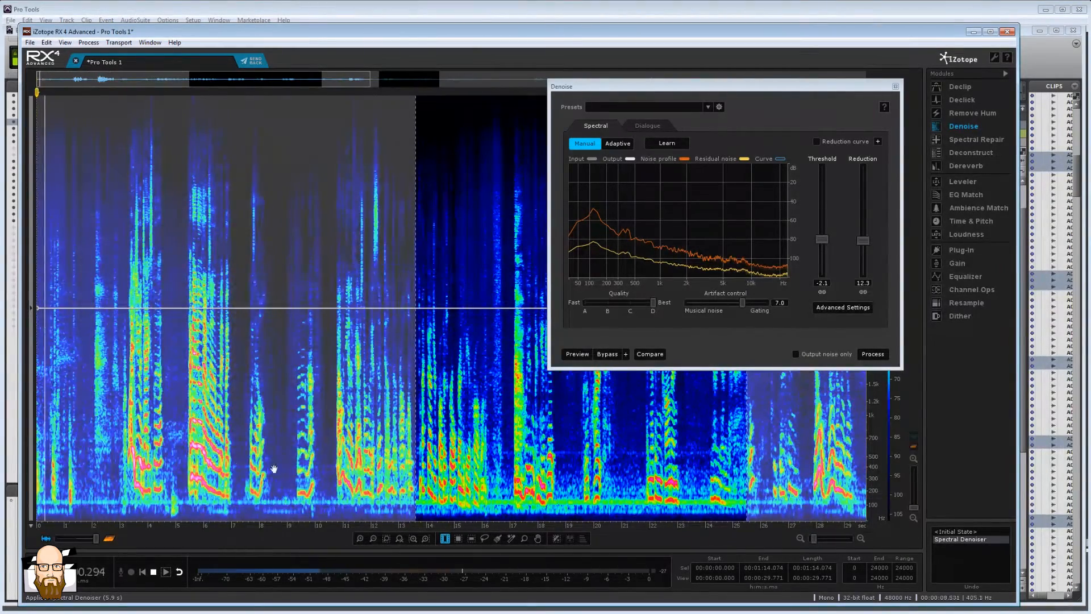
click(91, 399)
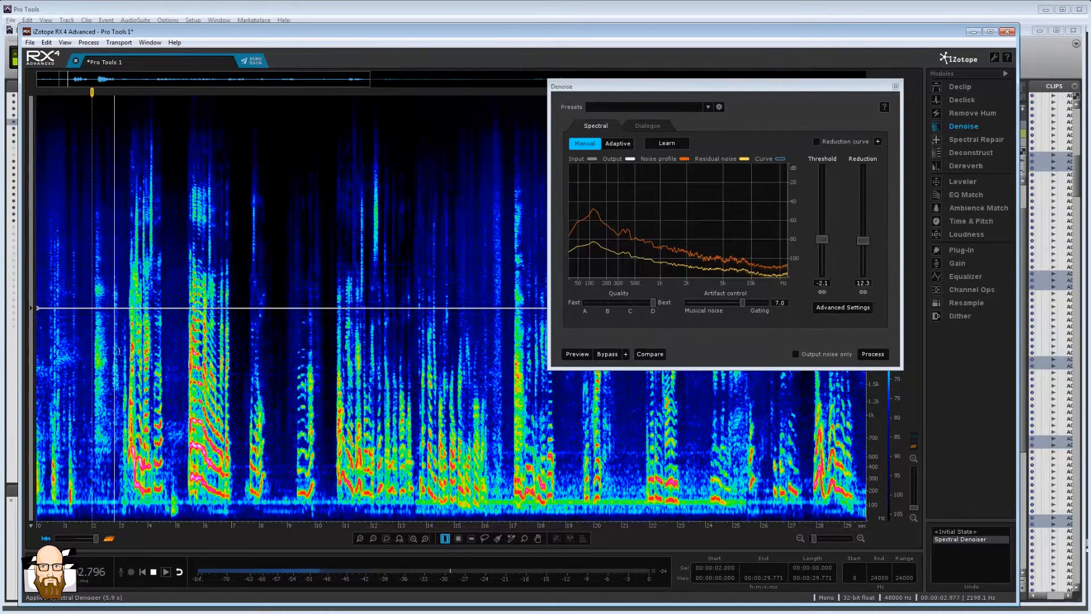
click(180, 347)
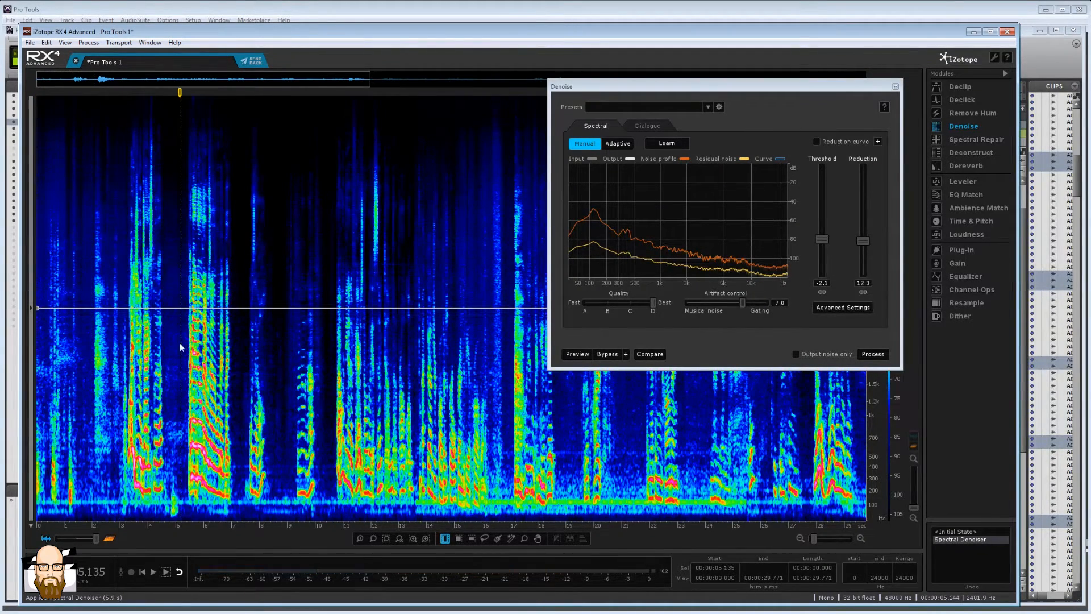
key(space)
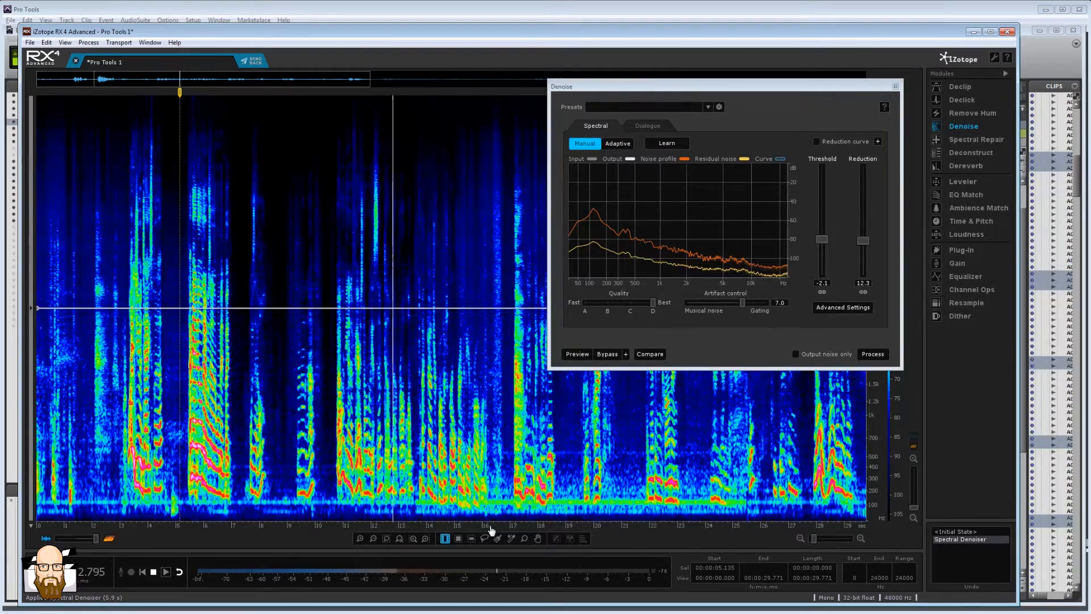
drag(492, 531, 263, 518)
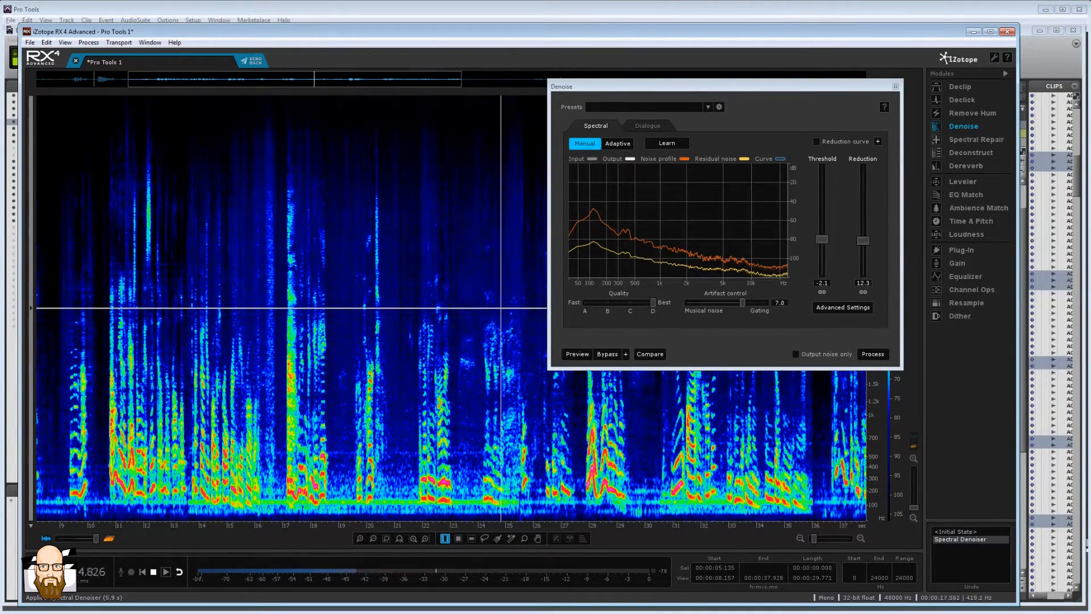
key(space)
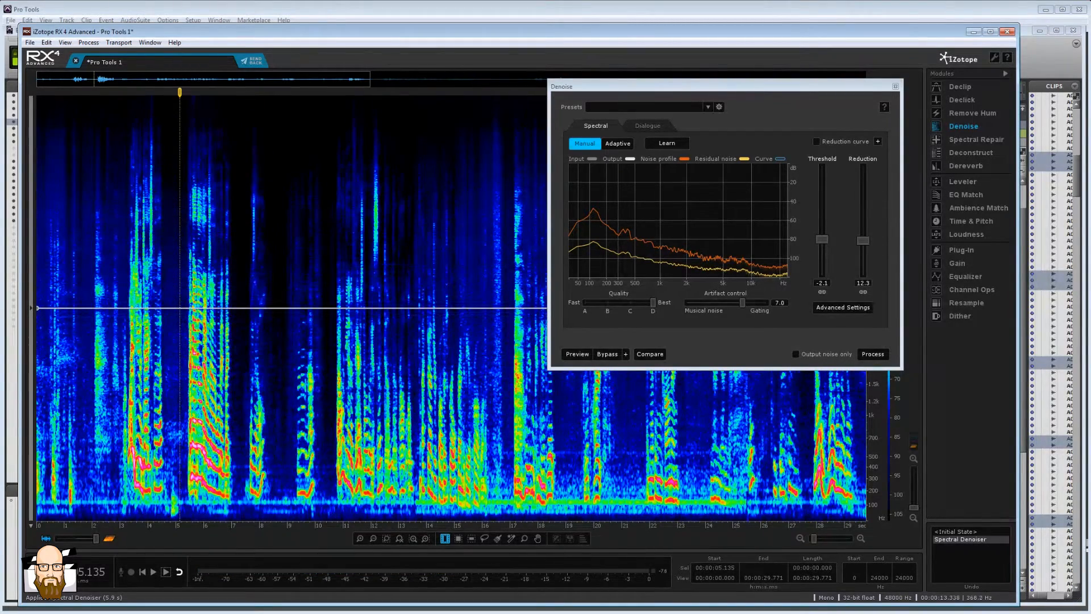
Play from about 13.3 seconds into the unprocessed passage and stop near 17.3 seconds.
click(407, 523)
key(space)
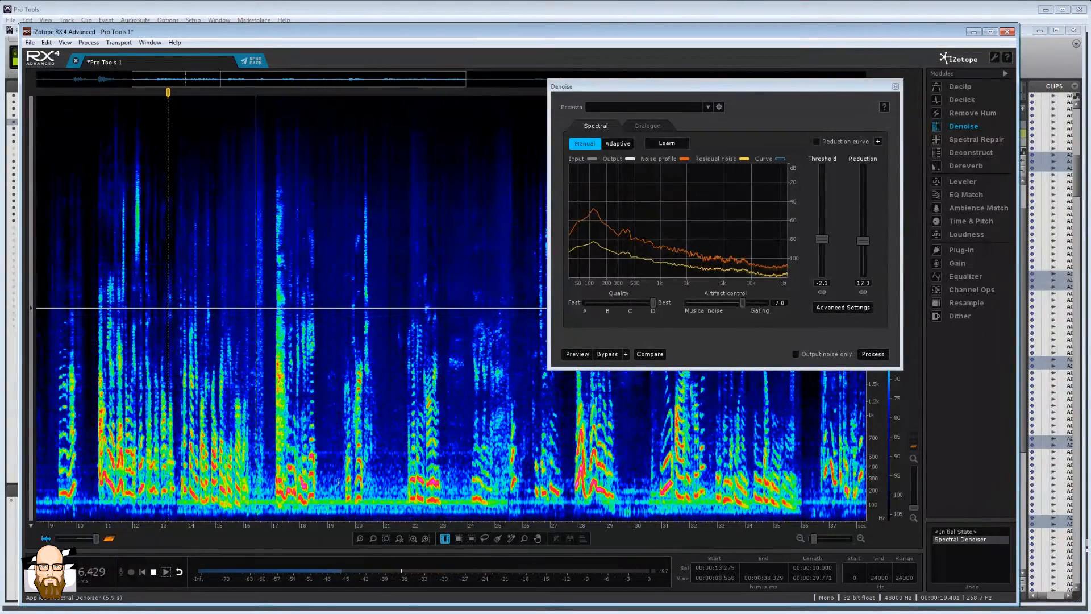
click(280, 352)
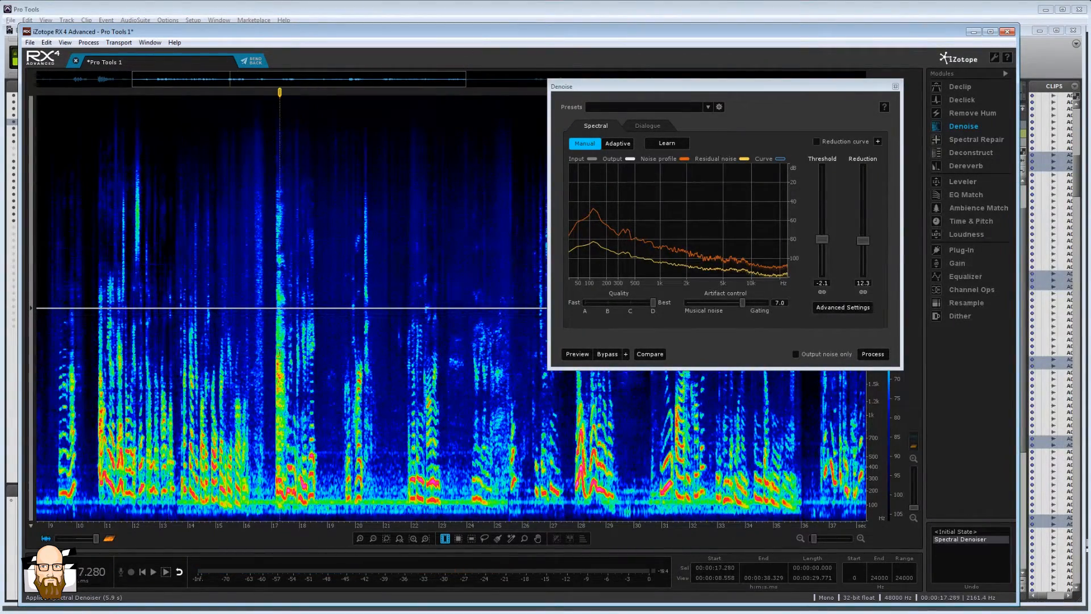
Listen to the pause from about 16.3 to 17.1 seconds, then narrow the selection to about 16.7 to 17.1 seconds and replay it.
click(263, 338)
click(265, 380)
scroll(270, 375, up, 8)
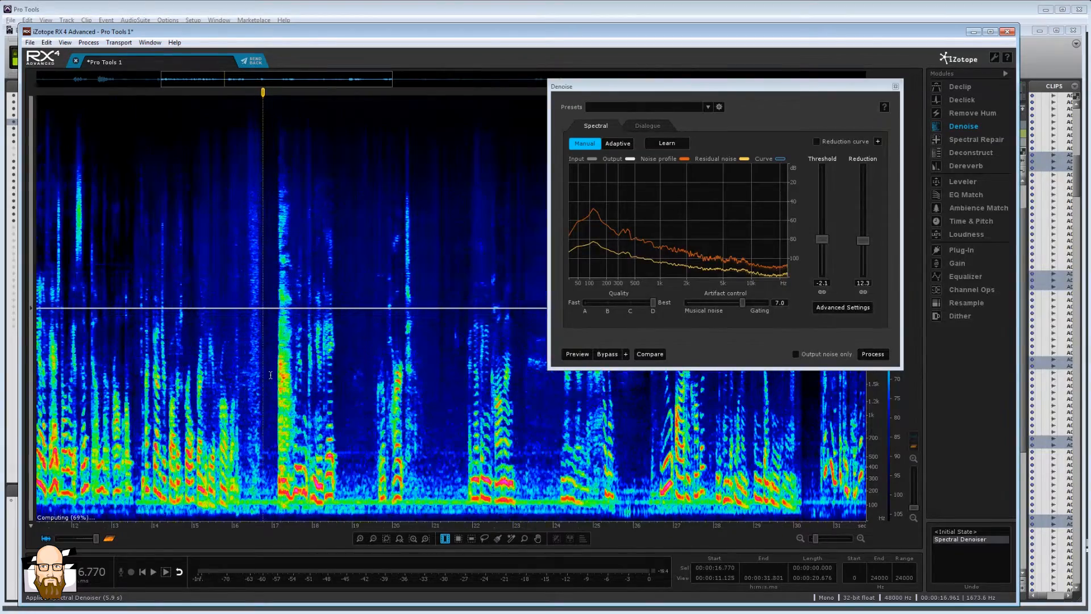
drag(174, 363, 297, 360)
key(space)
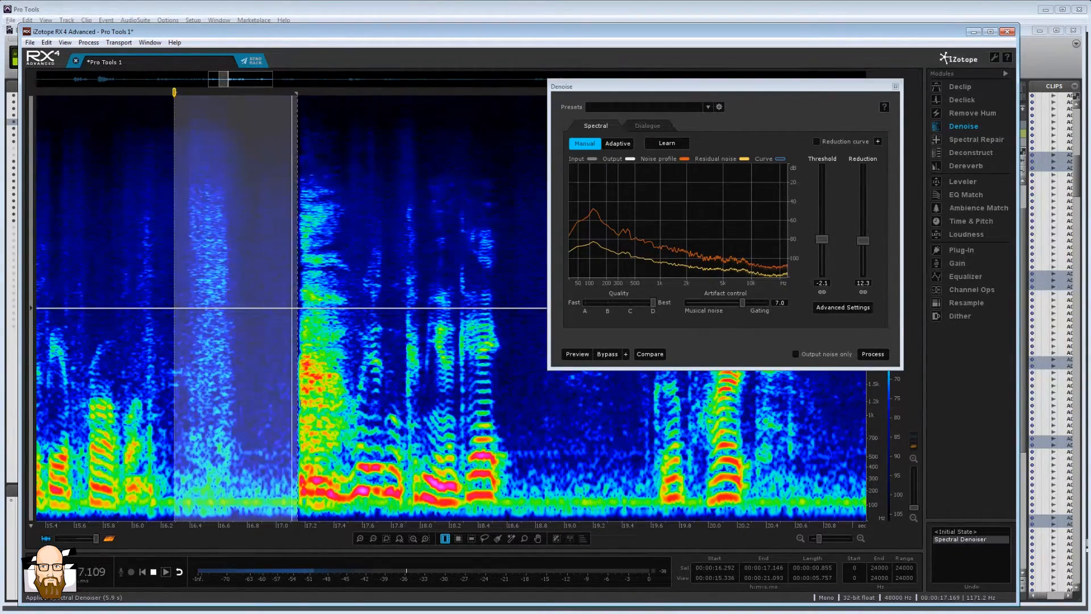
drag(237, 308, 291, 345)
click(232, 340)
key(space)
key(space)
key(space)
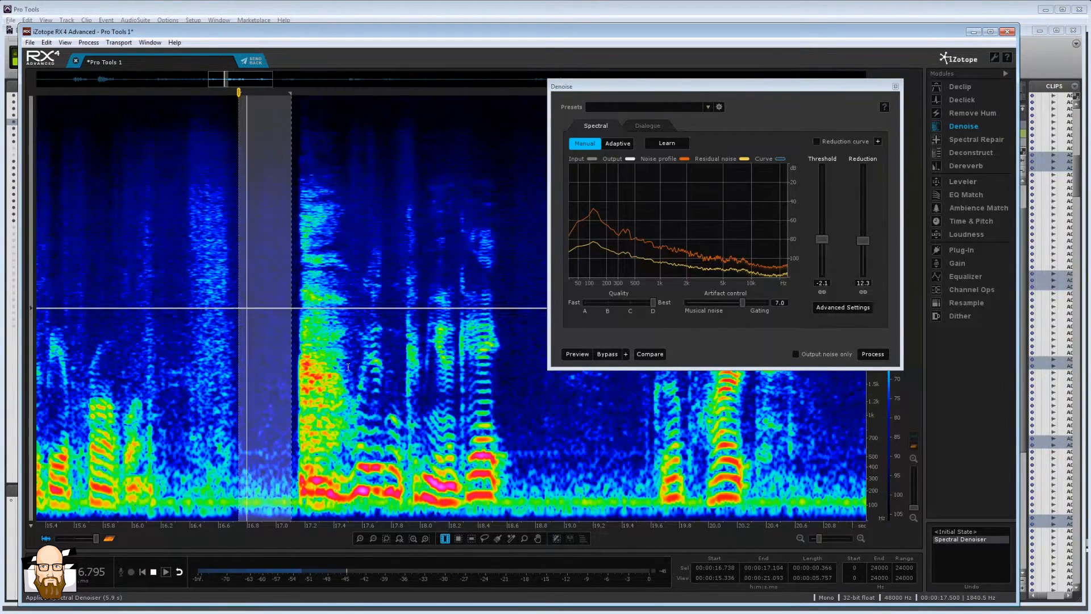
Audition short pauses at about 18.7 to 19.0 and 20.9 to 21.4 seconds, then select and play about 23.07 to 23.29 seconds.
drag(594, 532, 332, 498)
mouse_move(257, 352)
mouse_down()
mouse_move(308, 356)
mouse_move(299, 364)
mouse_up()
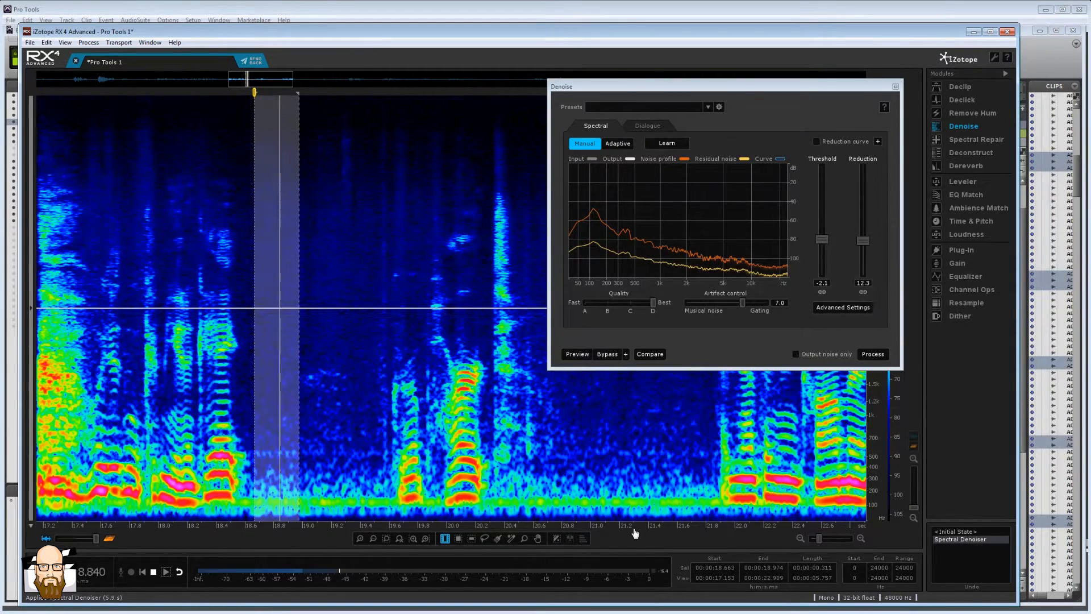
drag(635, 530, 326, 487)
drag(266, 340, 333, 400)
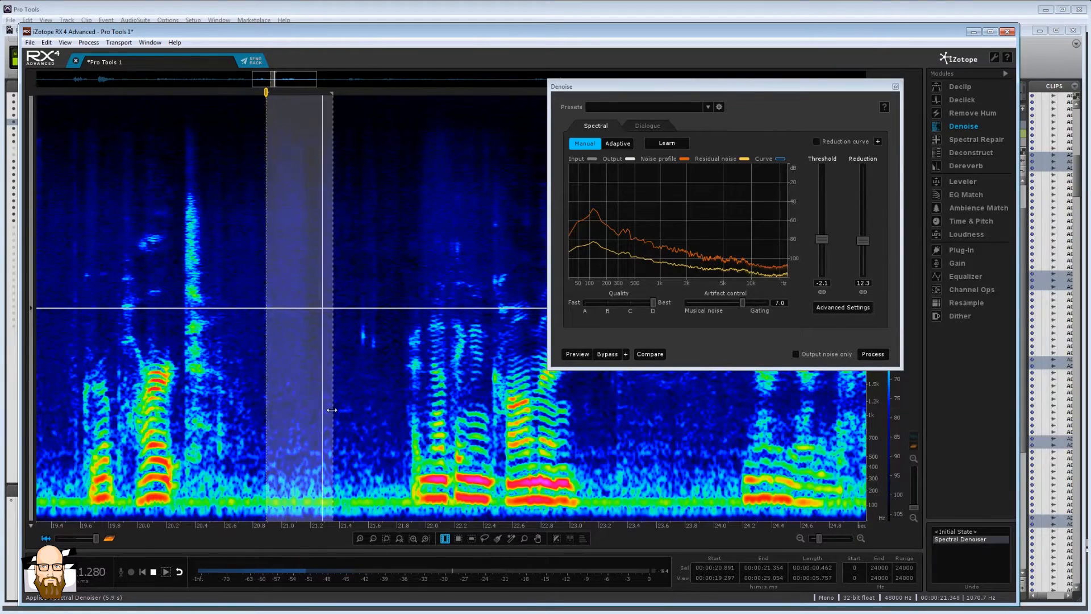
drag(606, 530, 270, 518)
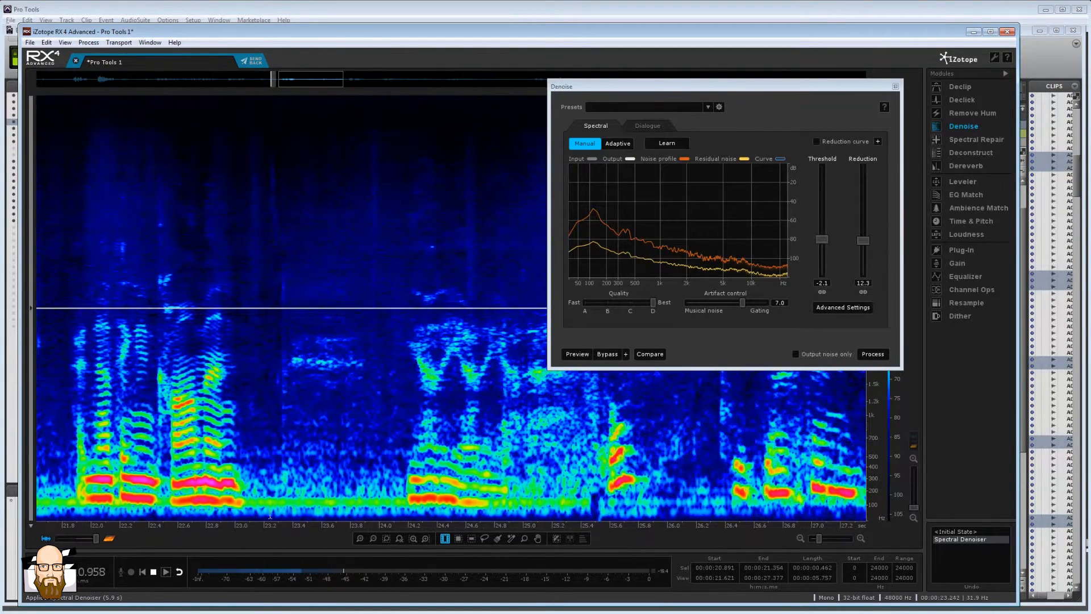
drag(246, 361, 278, 361)
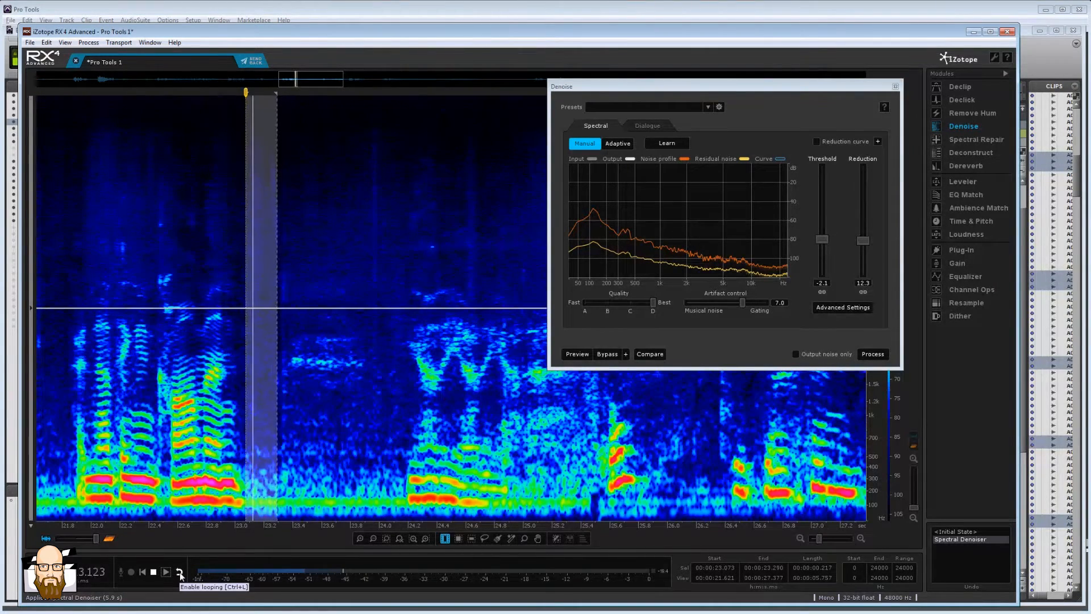
Audition the pause from about 23.93 to 24.14 seconds, then move the playhead to about 27.49 seconds and stop playback.
drag(369, 354, 398, 354)
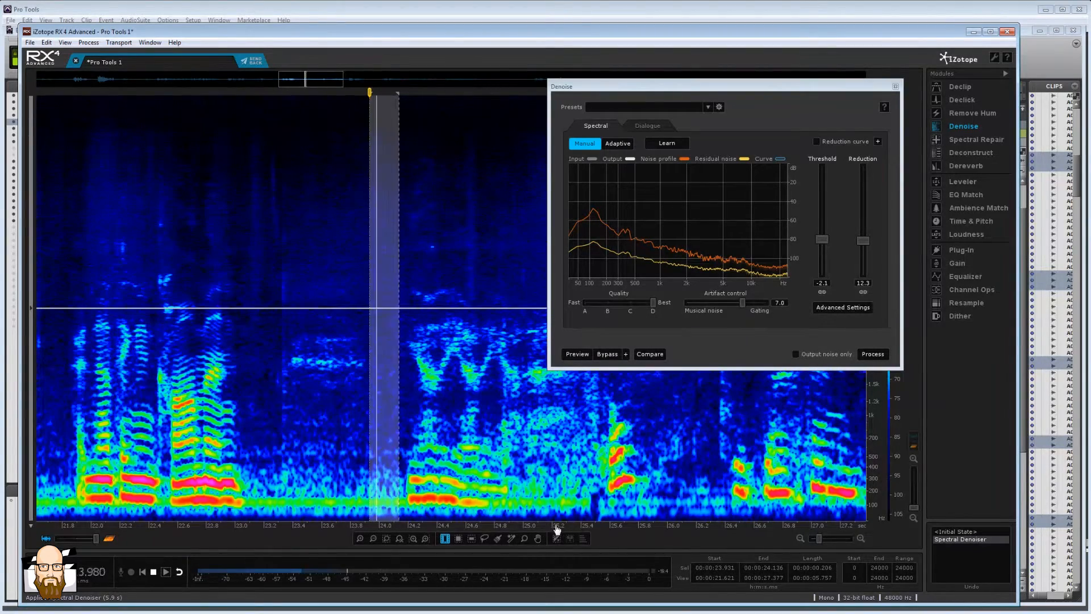
drag(557, 529, 108, 514)
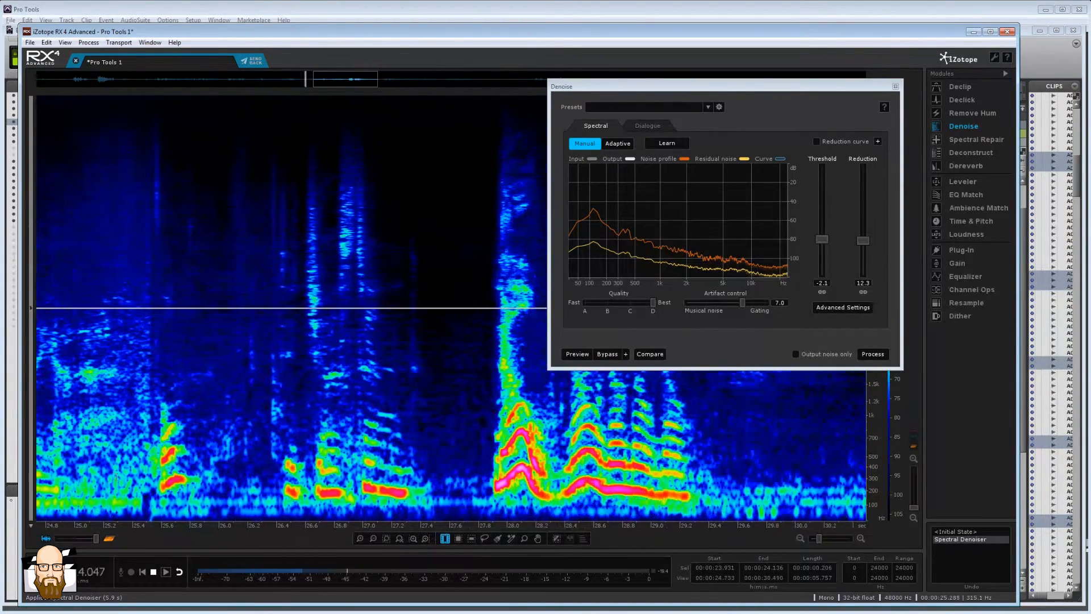
click(434, 359)
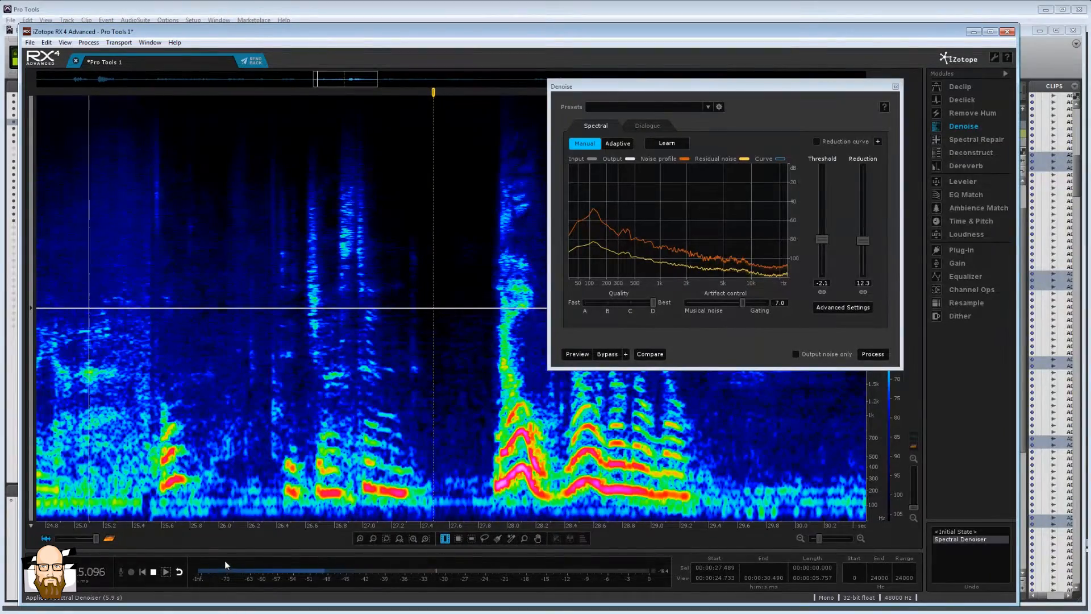
drag(220, 529, 658, 521)
key(space)
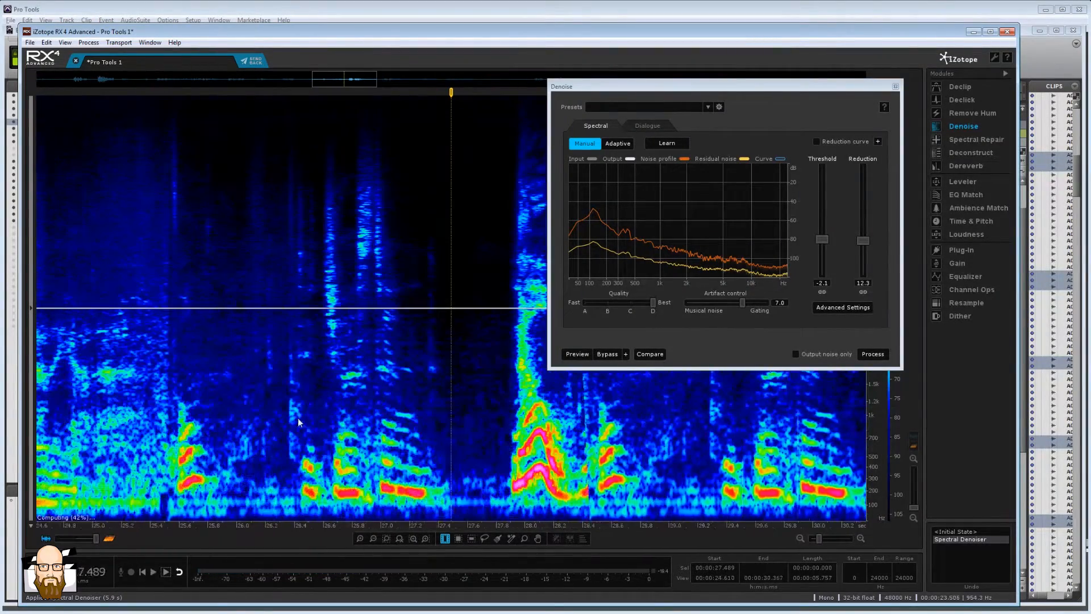
Select the pause from about 16.74 to 17.00 seconds, play it and learn a Spectral Denoise profile from it.
scroll(364, 528, down, 5)
drag(341, 527, 561, 528)
click(148, 371)
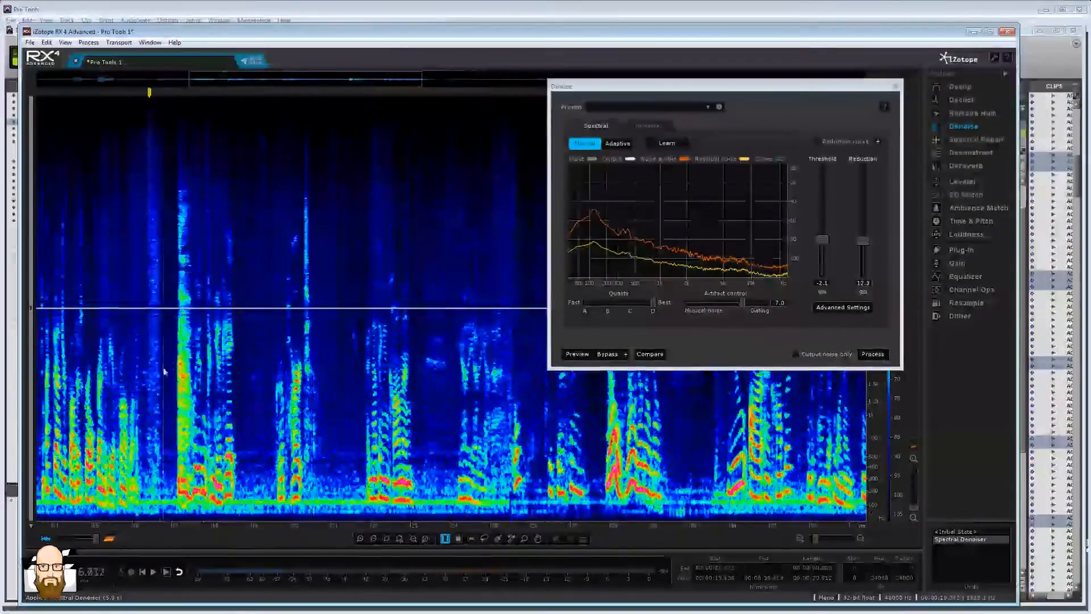
drag(162, 370, 171, 362)
key(space)
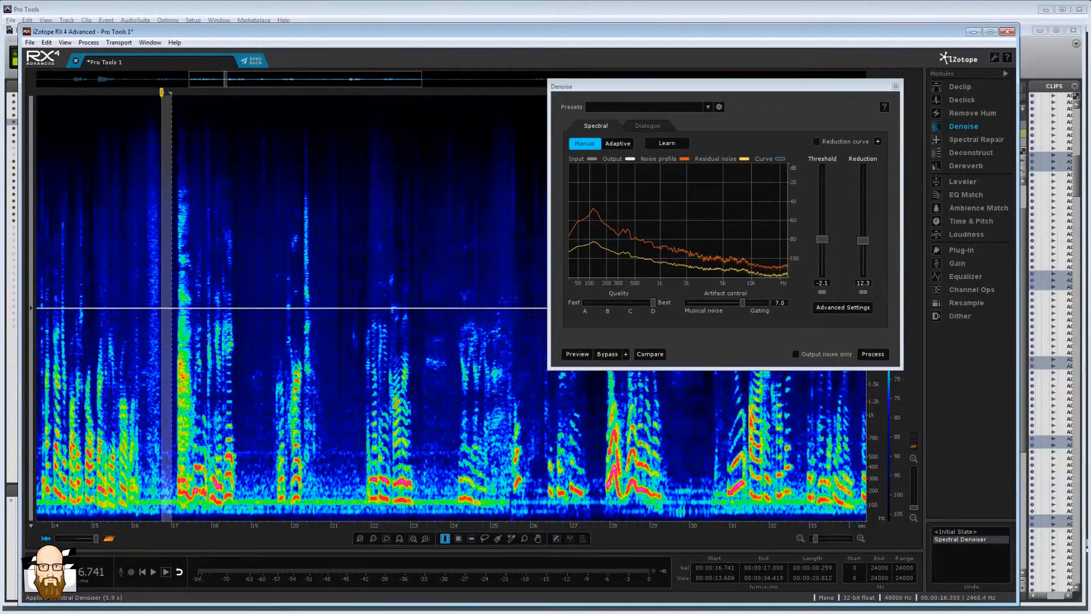
click(669, 145)
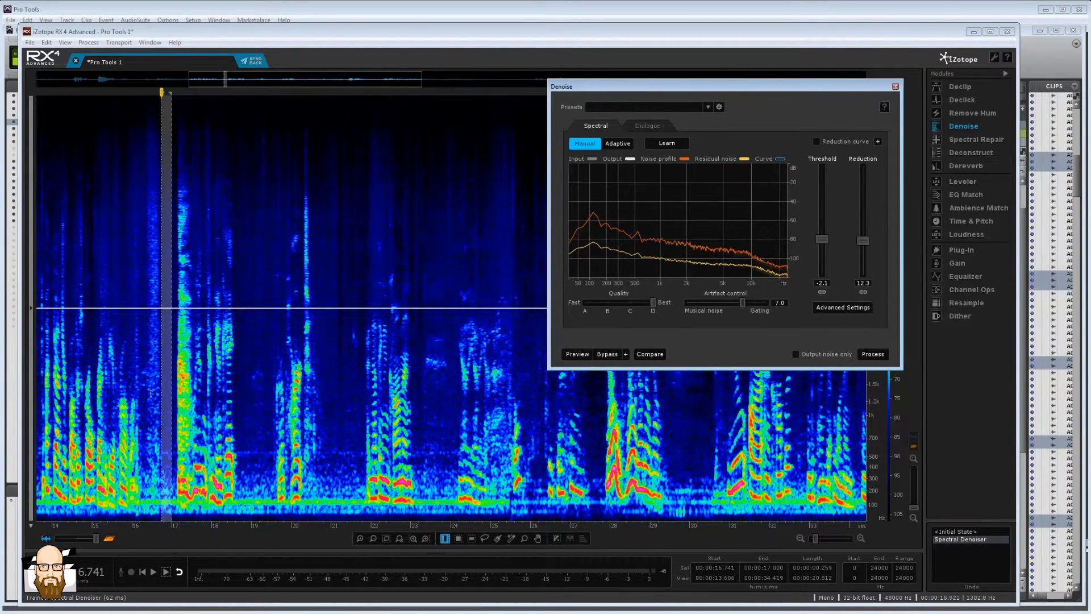
Select the noisy passage from about 13.57 to 25.46 seconds and preview the Spectral Denoise on it.
drag(204, 534, 361, 517)
click(192, 379)
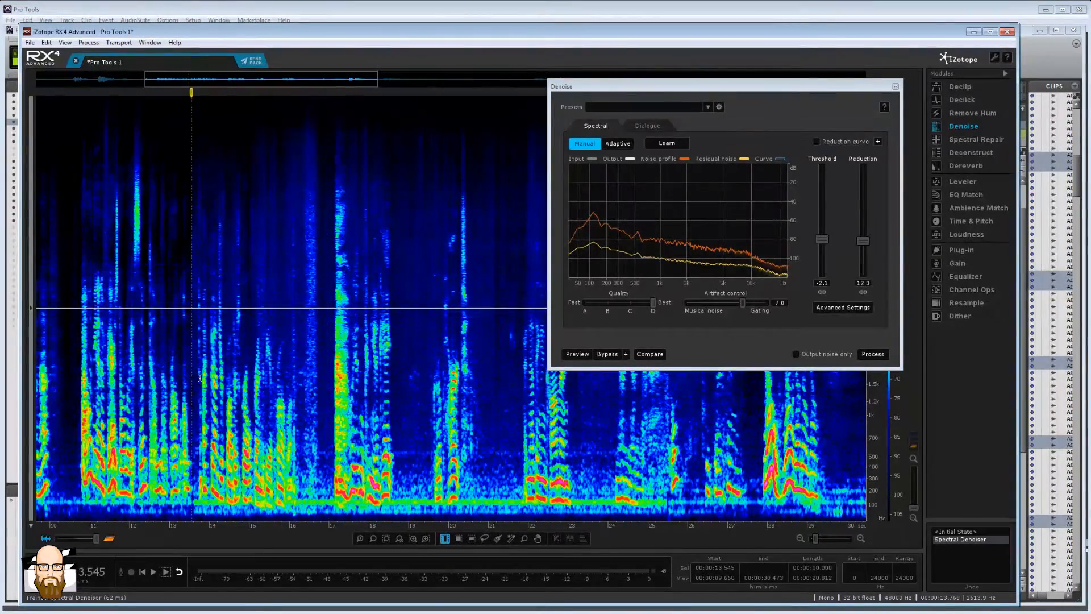
drag(192, 378, 669, 391)
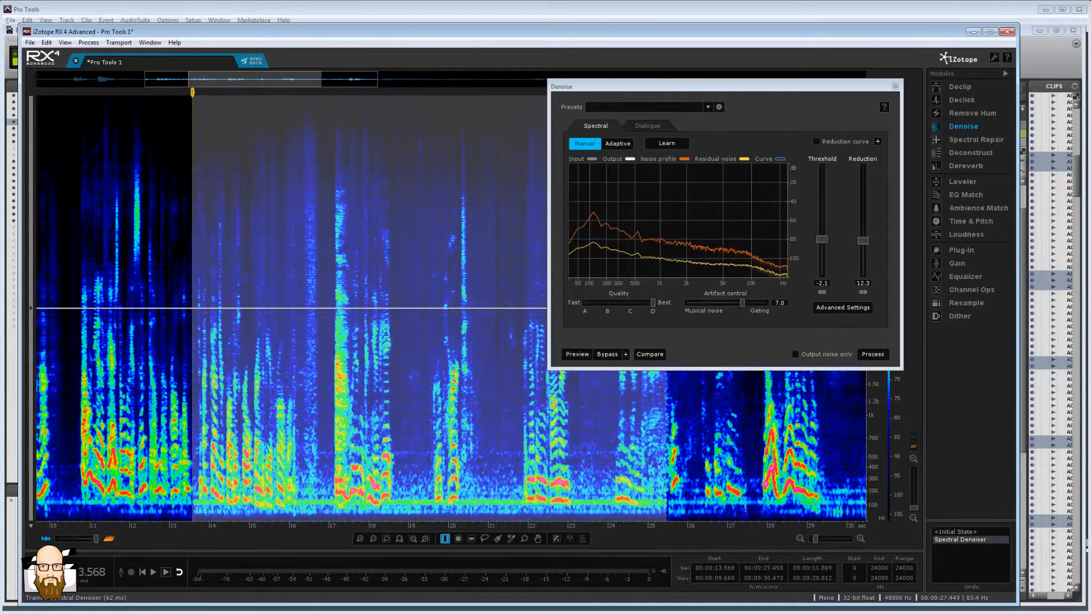
click(584, 353)
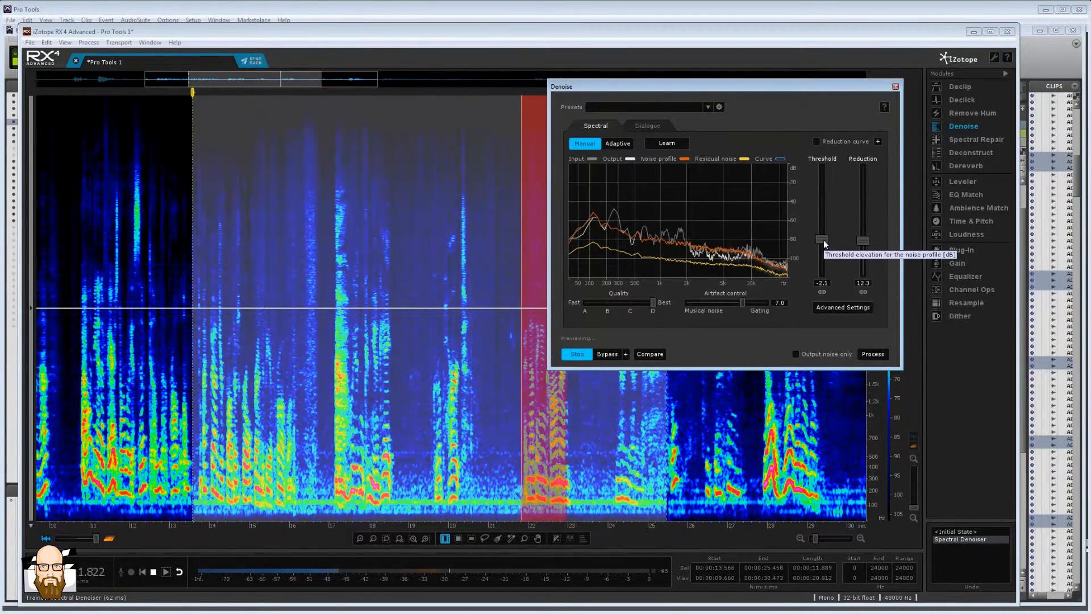
Lower the denoise threshold to -2.8 and process the selected passage.
drag(824, 240, 823, 241)
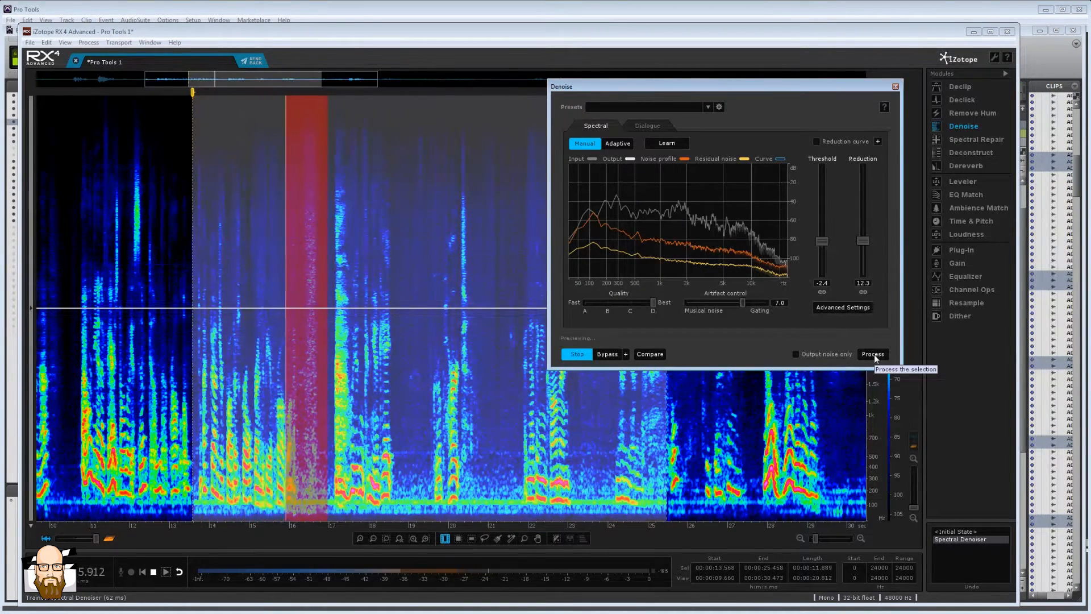
drag(827, 250, 826, 253)
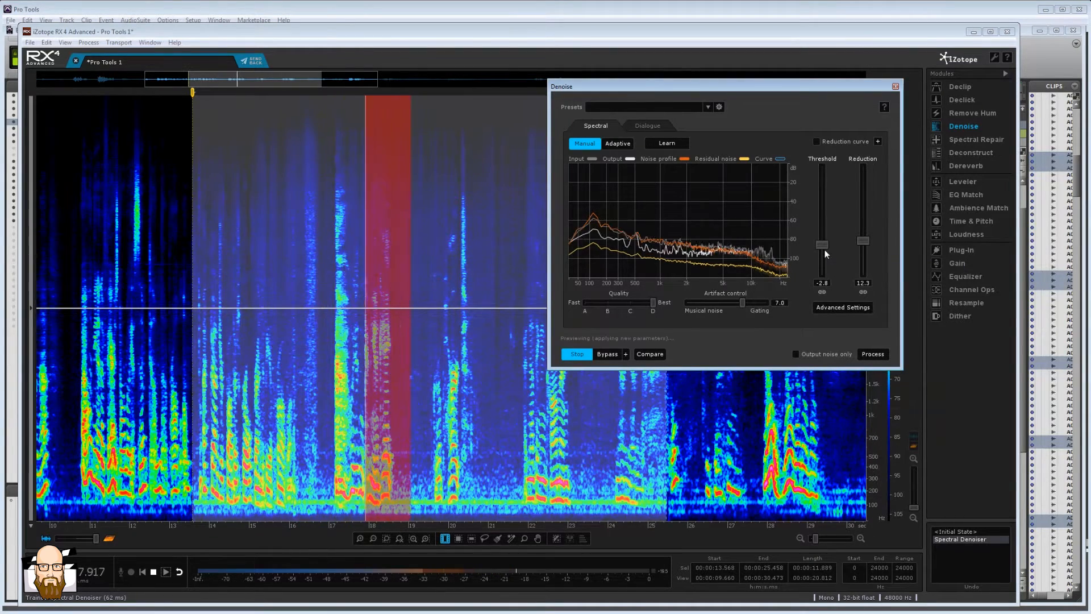
click(873, 354)
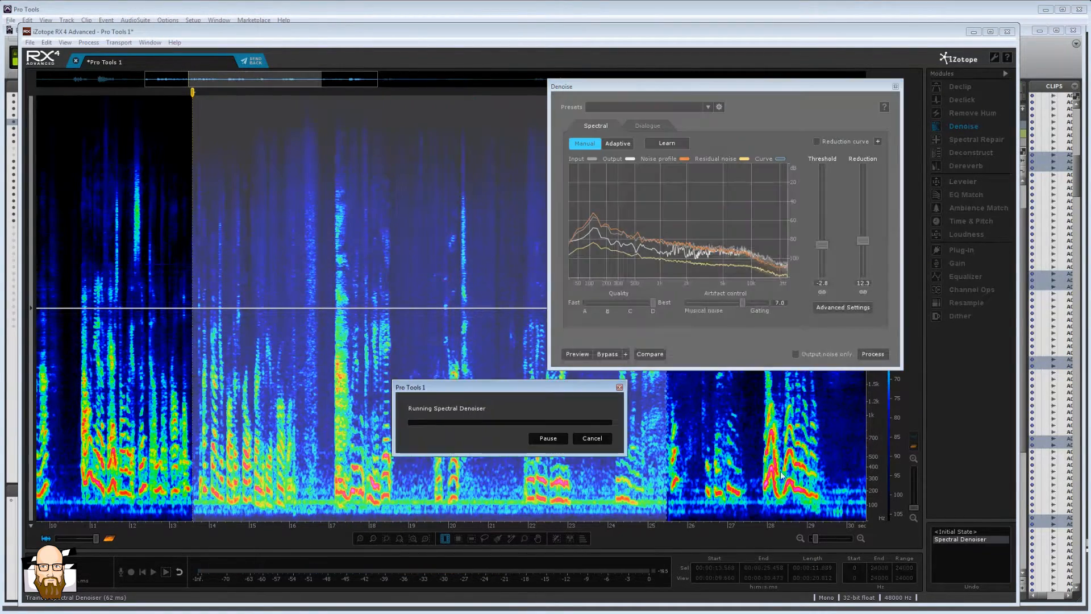
Play the result from about 13.35 seconds, then denoise the passage from about 30.51 to 36.00 seconds with the same settings.
click(183, 374)
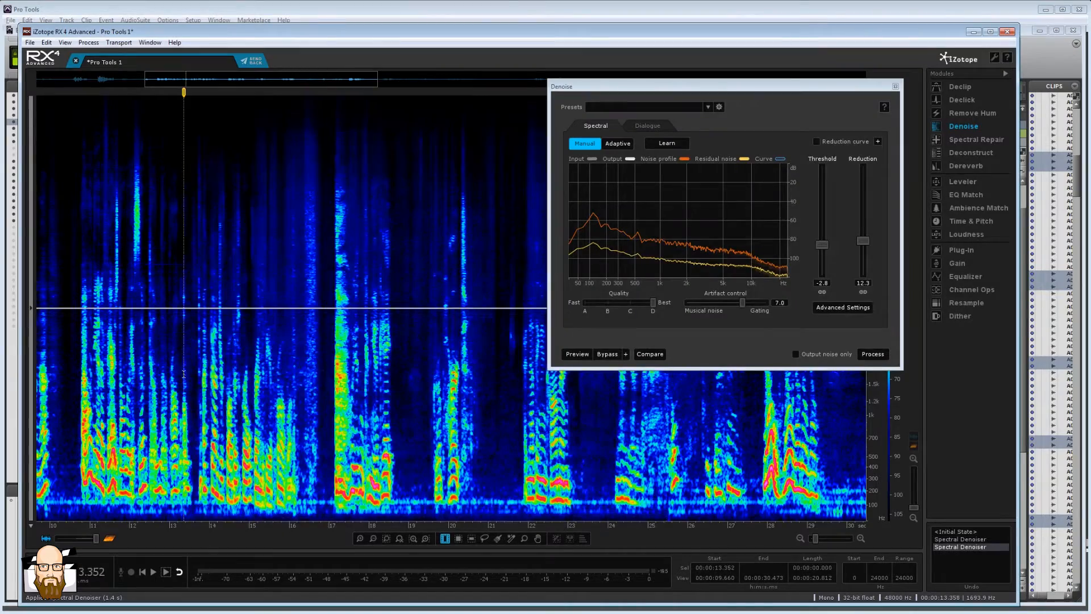
key(space)
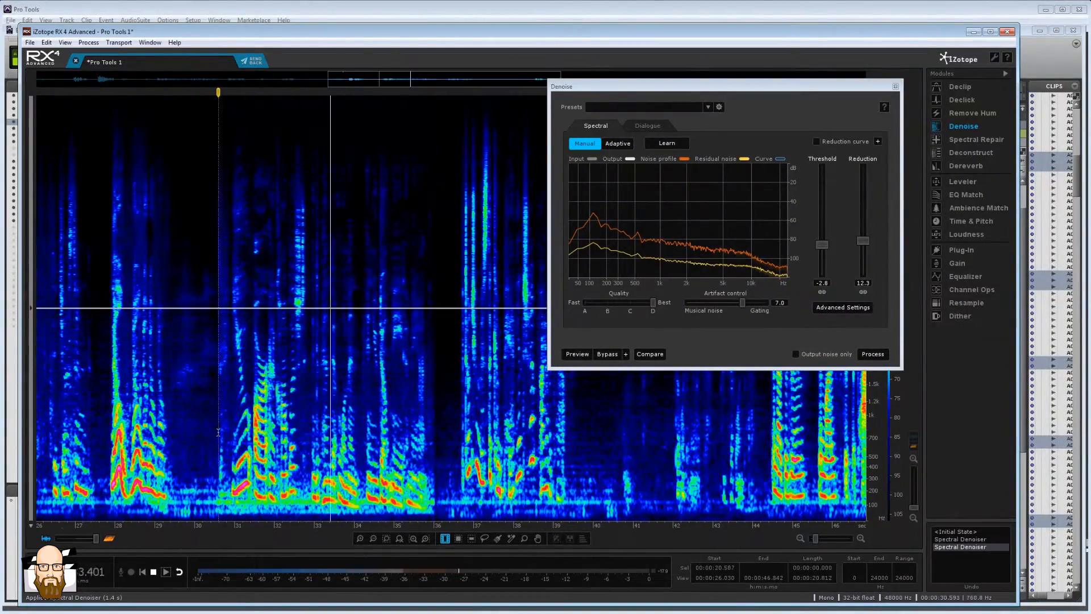
drag(219, 432, 436, 421)
click(873, 354)
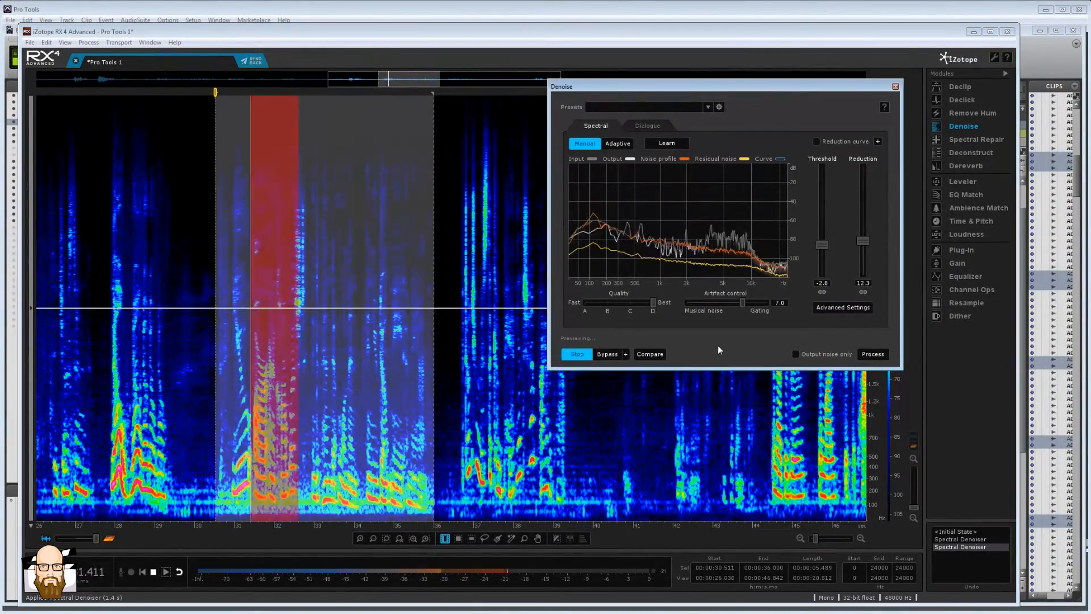
Check the rest of the clip, placing the playhead near 1:03.8, 1:11.7 and 0:57.0.
scroll(525, 404, right, 2)
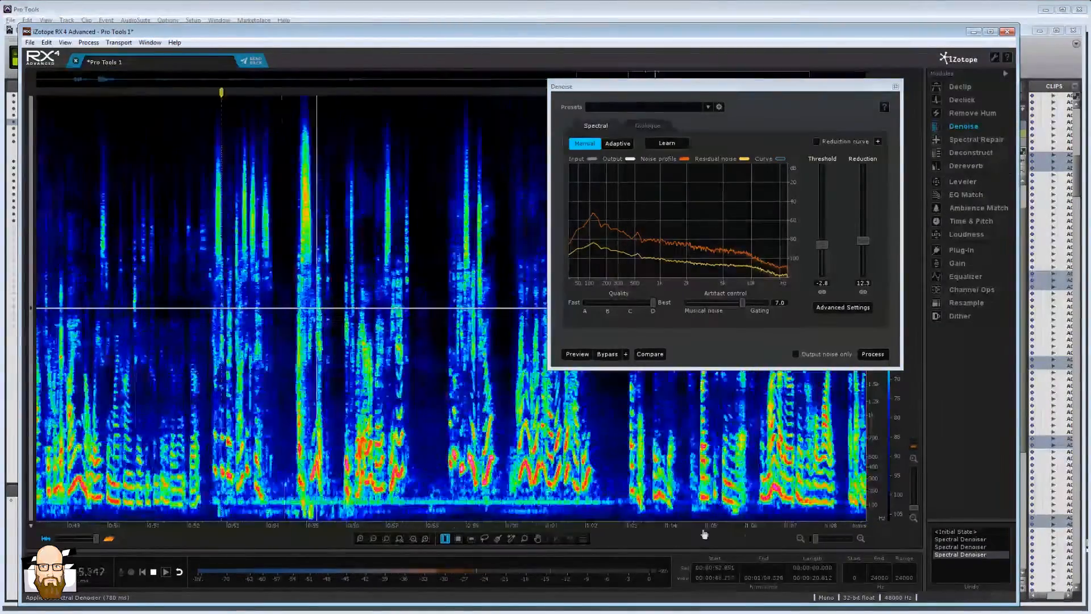
click(456, 273)
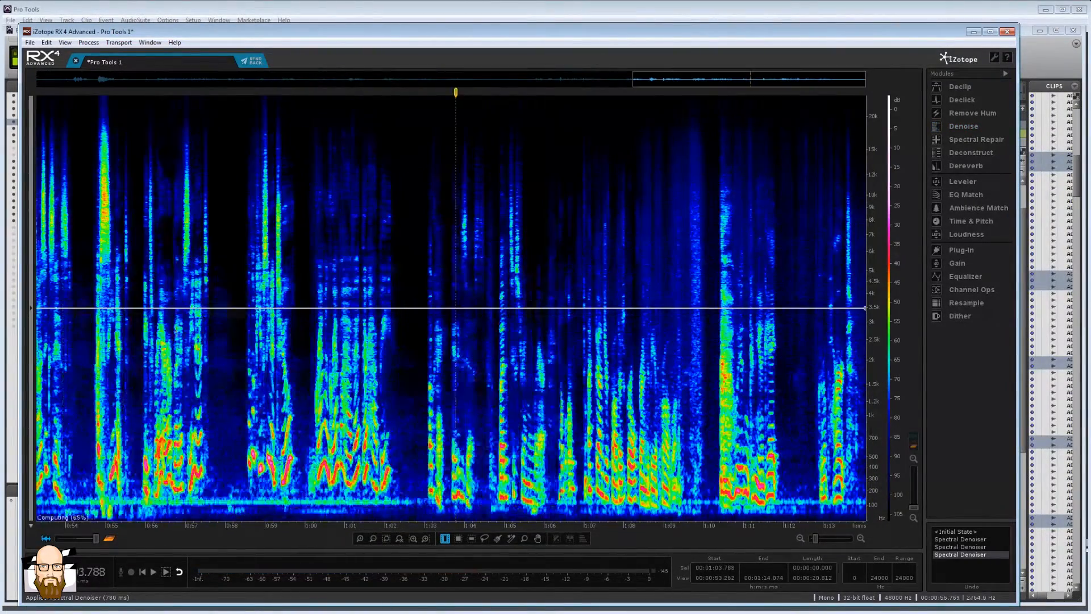
click(177, 330)
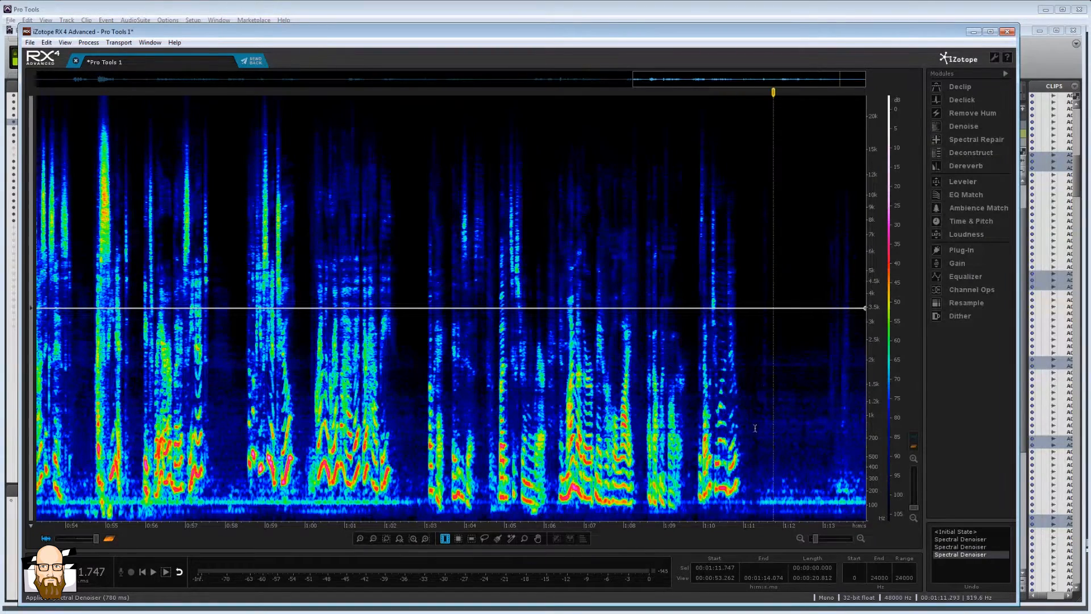
click(744, 393)
click(527, 379)
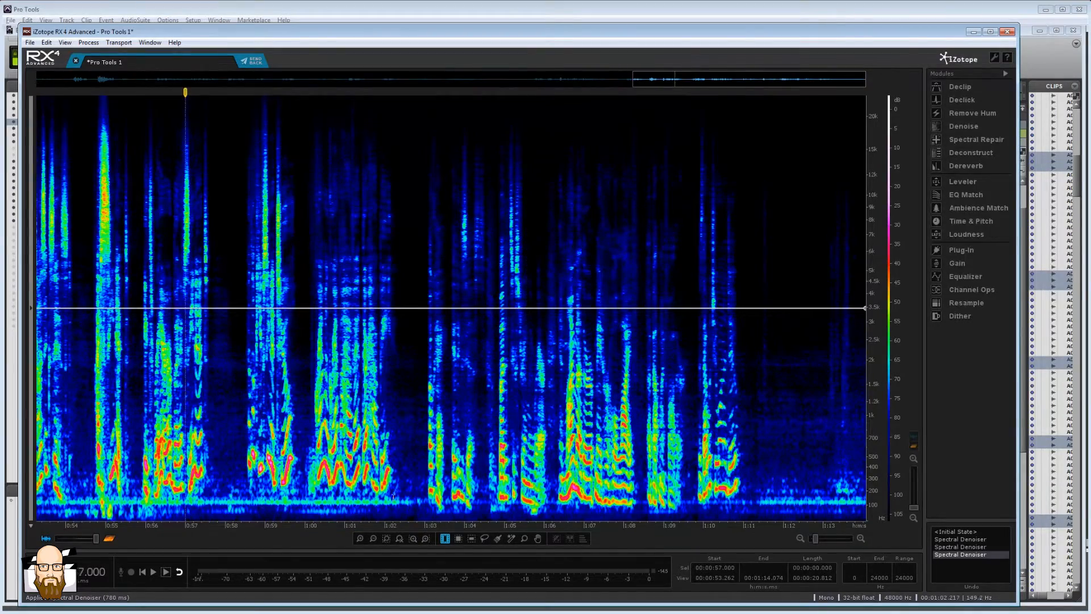
Play the denoised passage repeatedly from about 30.4, 30.5 and 30.7 seconds to listen for remaining artifacts.
scroll(311, 404, left, 10)
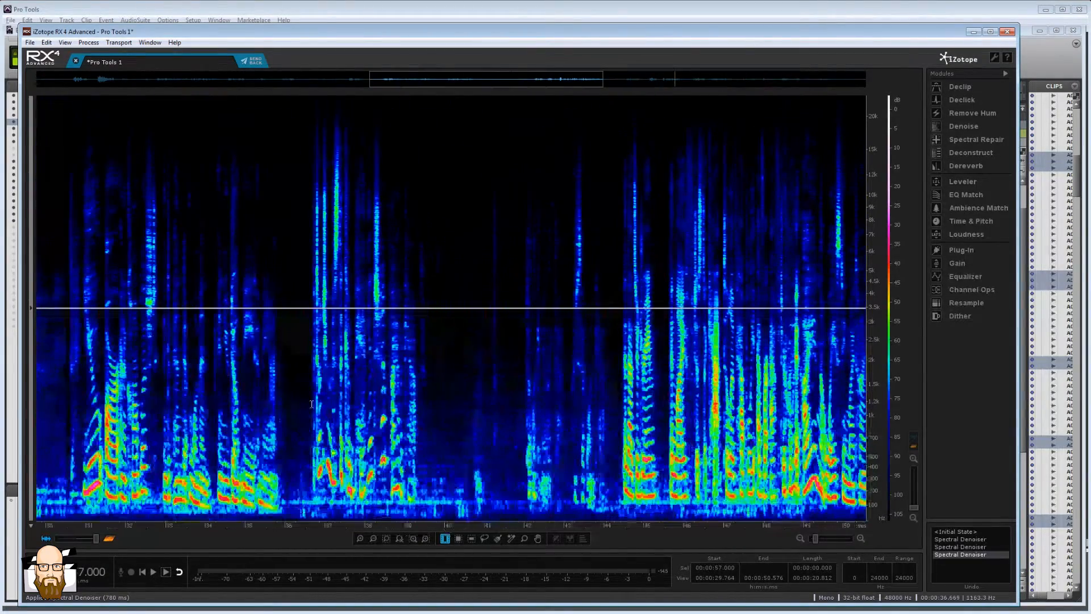
click(62, 390)
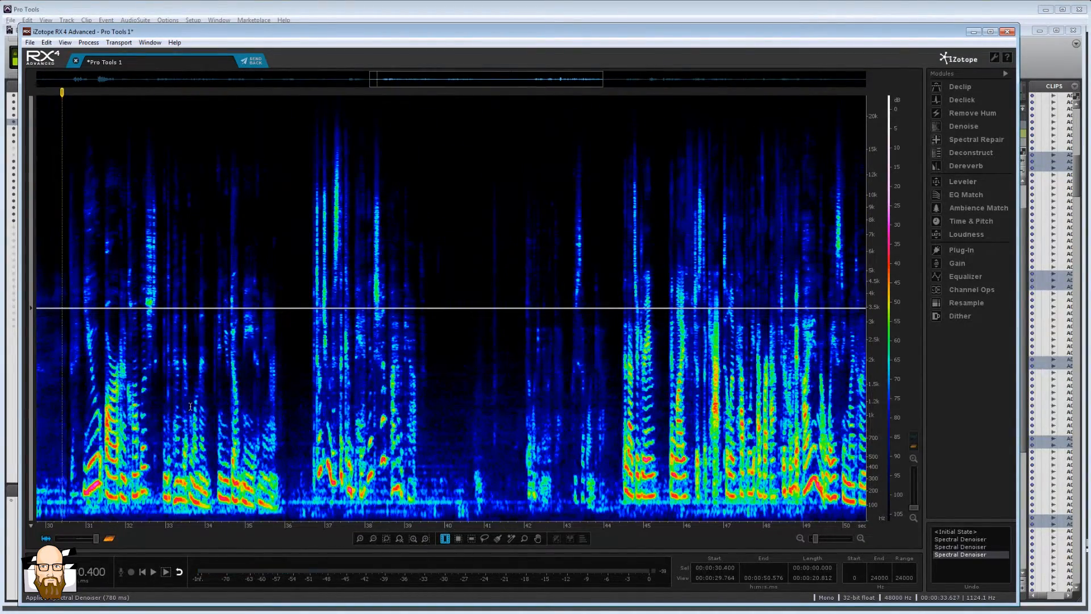
key(space)
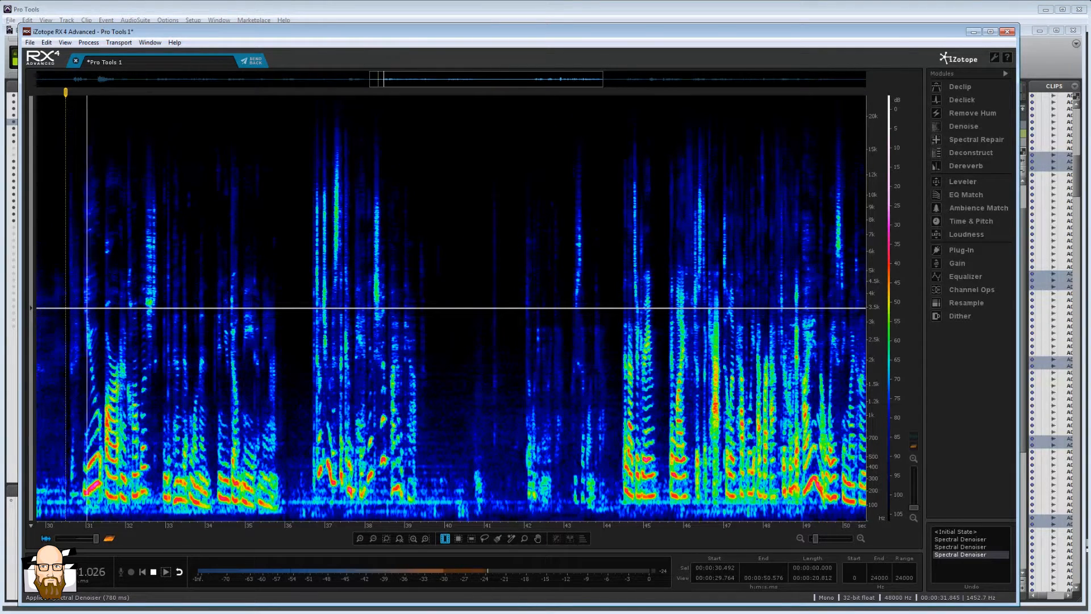
key(space)
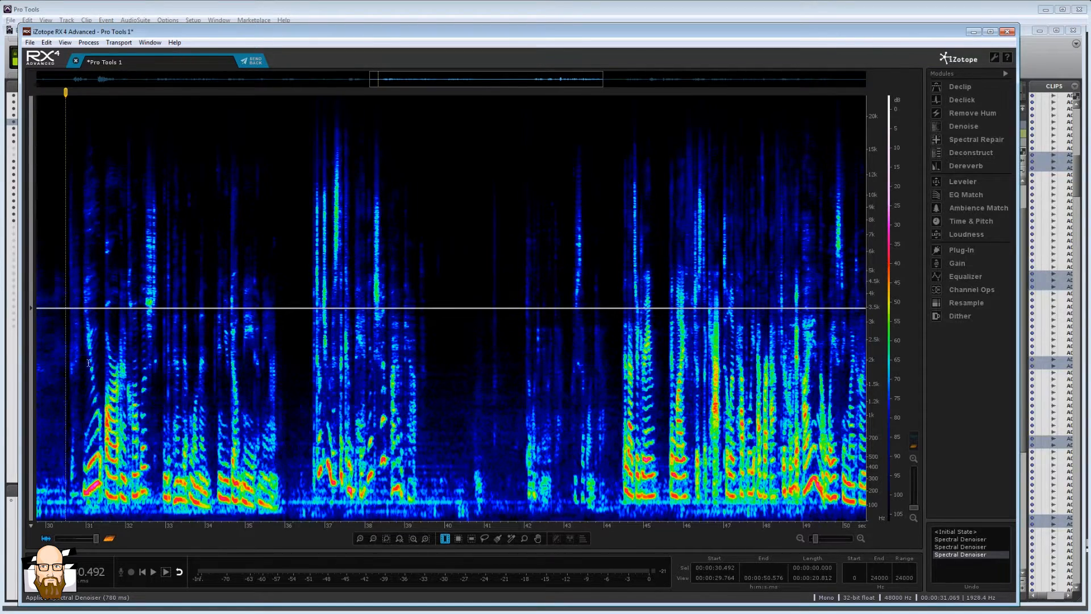
click(68, 373)
key(space)
key(space)
click(75, 377)
key(space)
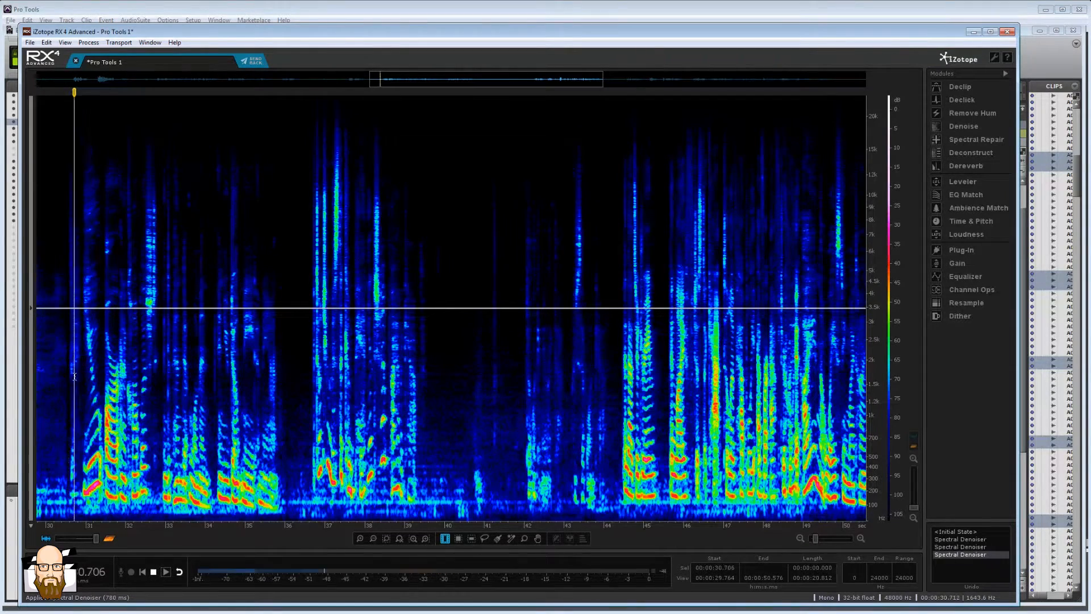
Select the passage from about 32.89 to 34.25 seconds, play it and process it with Decrackle at High quality.
click(165, 382)
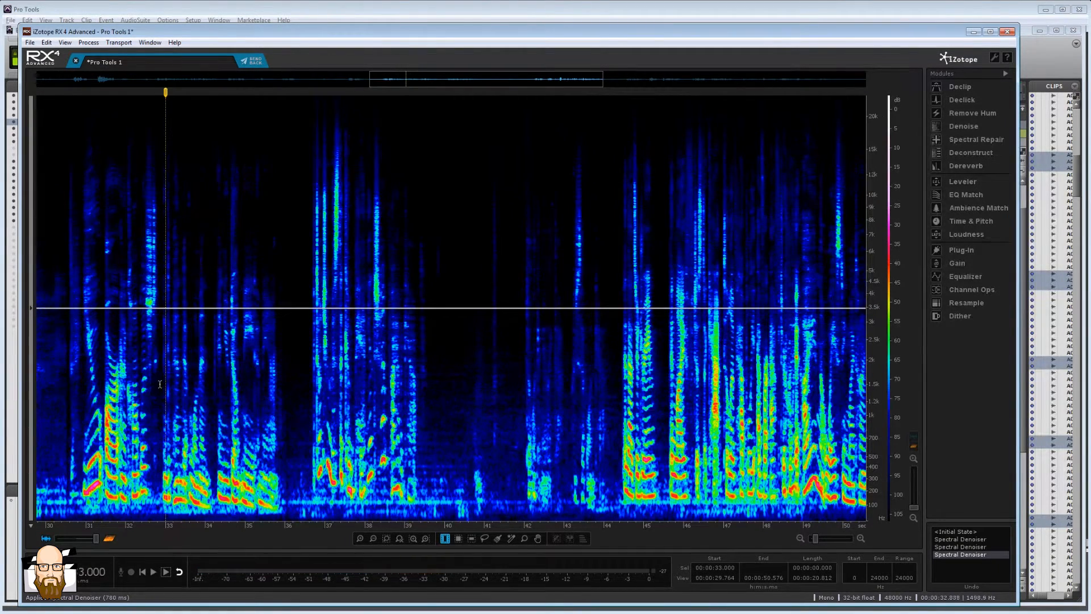
drag(161, 385, 216, 393)
key(space)
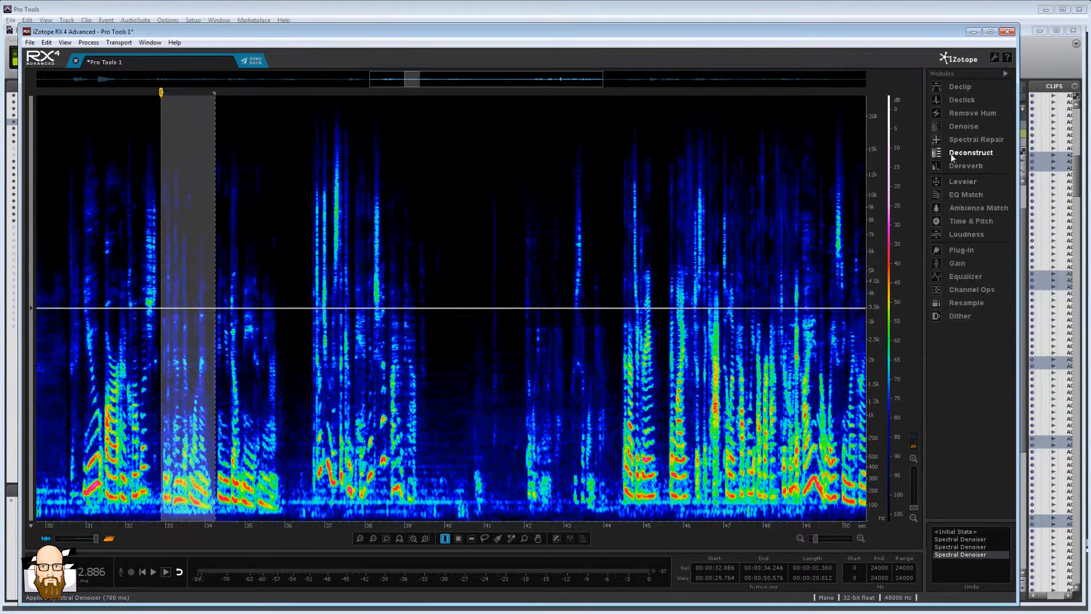
click(971, 101)
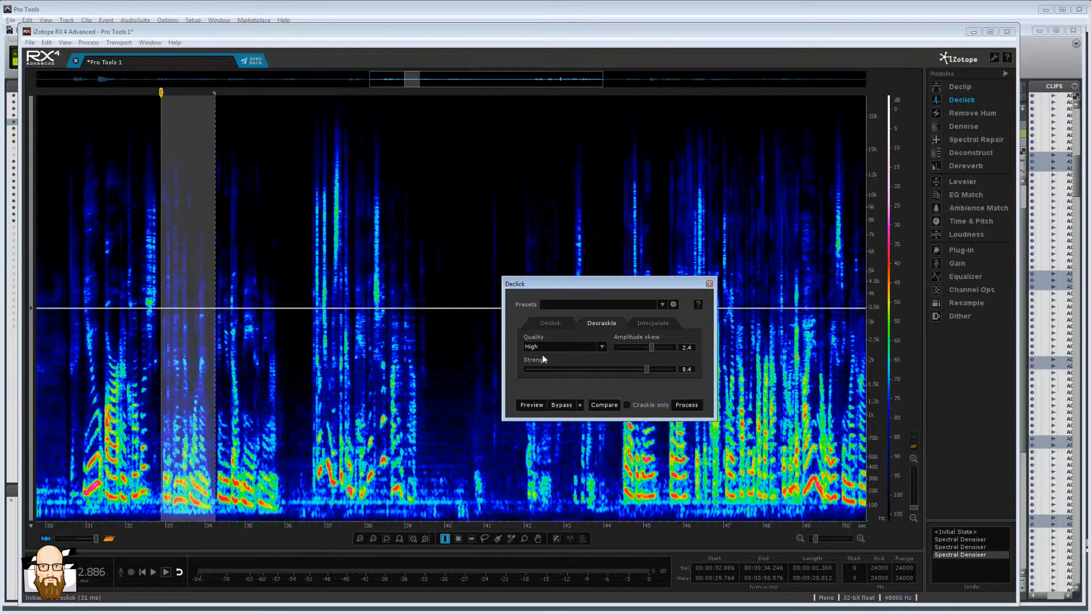
click(697, 404)
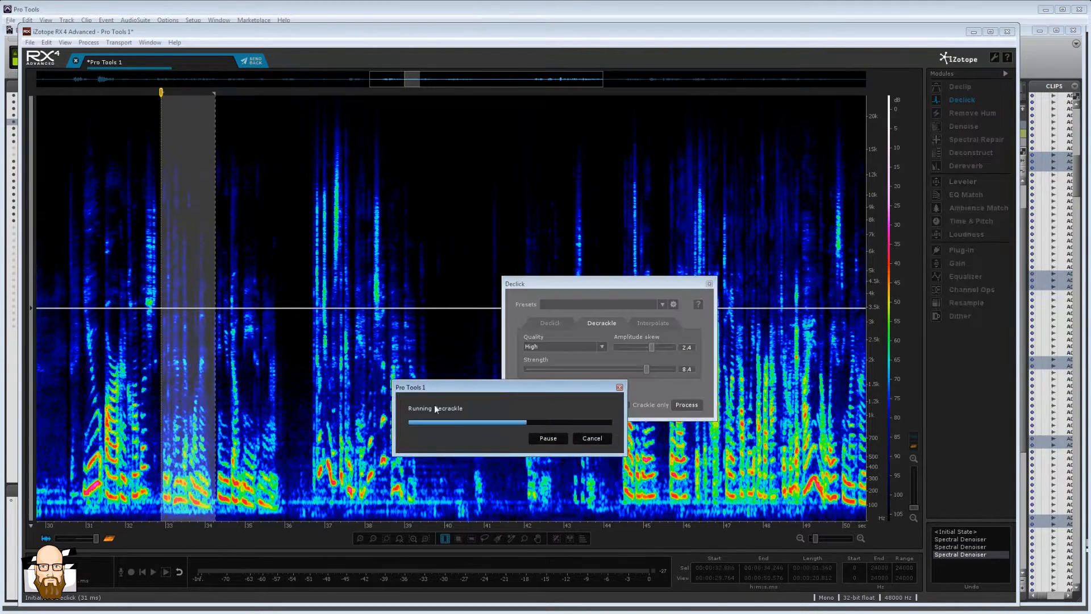
Audition the clip from about 34.2, 41.9 and 51.7 seconds to find further crackle.
click(214, 347)
key(space)
drag(529, 526, 205, 526)
click(197, 385)
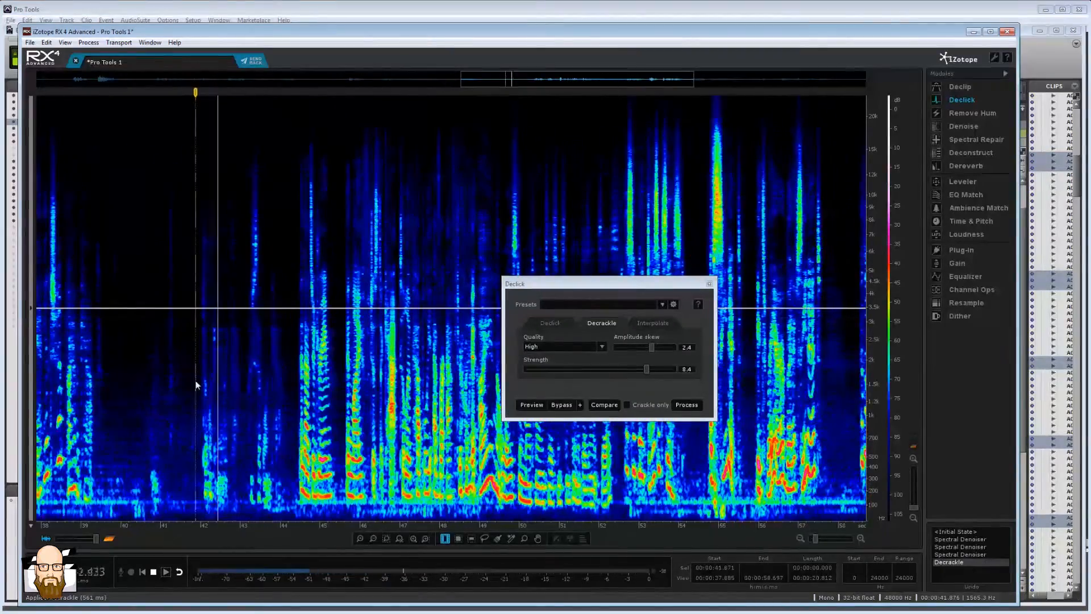
drag(568, 526, 314, 526)
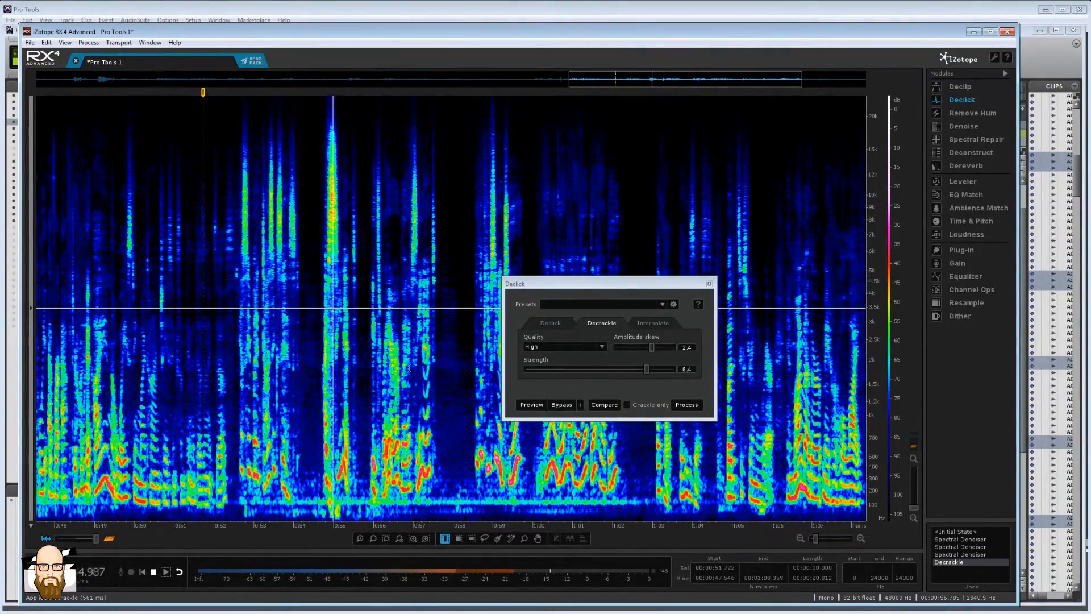
Decrackle the passage from about 54.56 to 55.76 seconds and play the result from about 54.25 seconds.
click(314, 361)
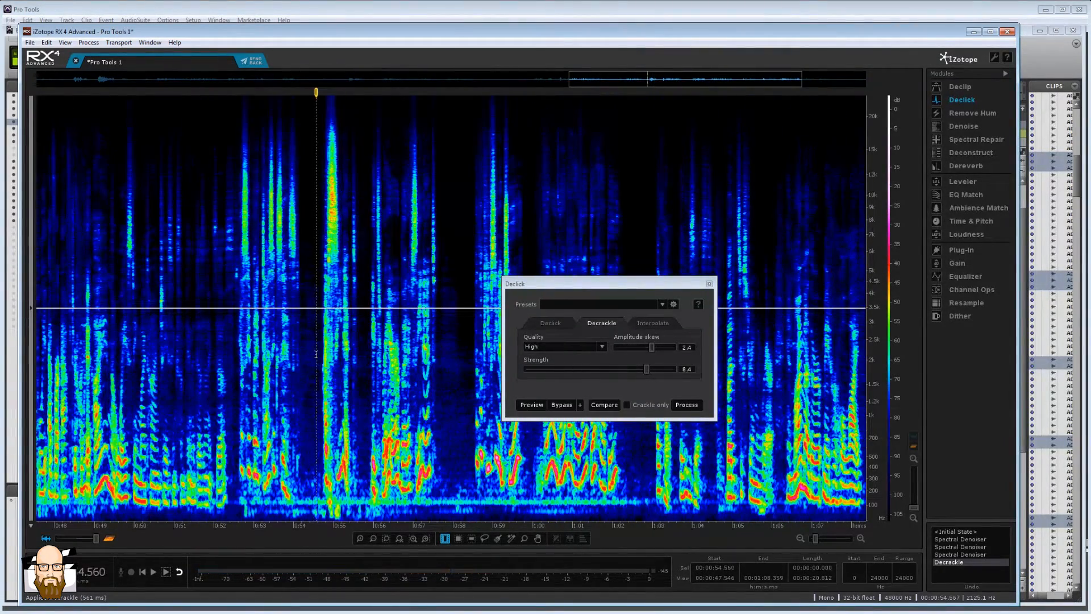
drag(317, 361, 364, 362)
click(689, 406)
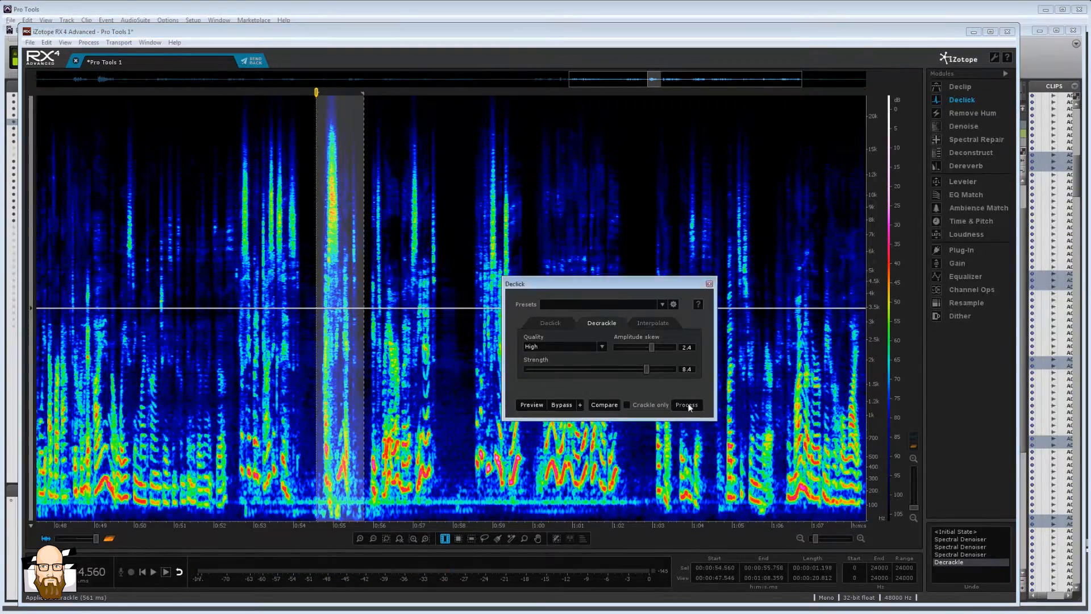
click(304, 382)
key(space)
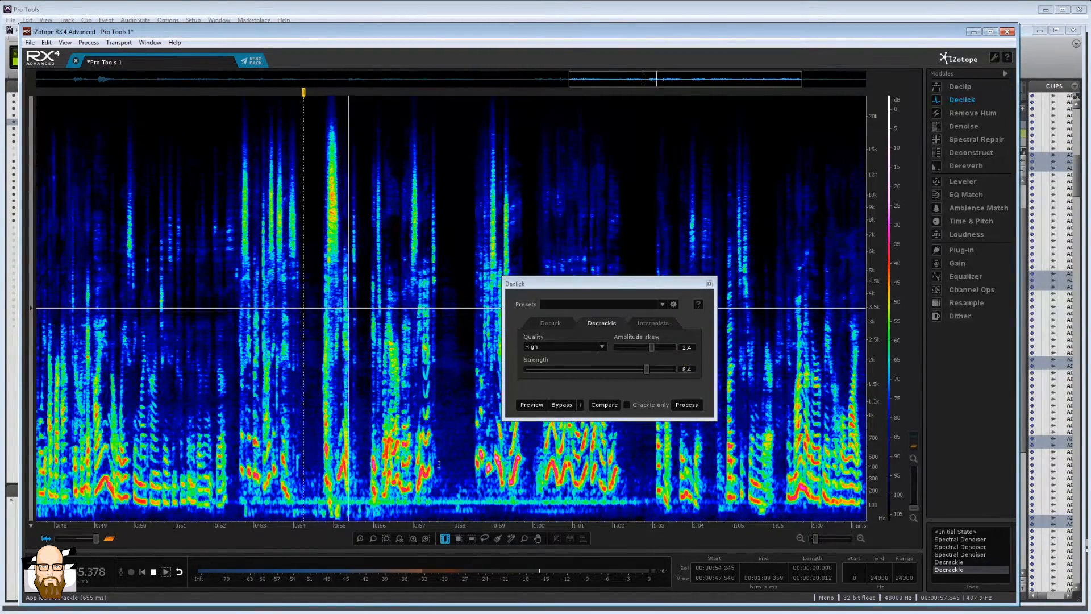
drag(582, 531, 426, 531)
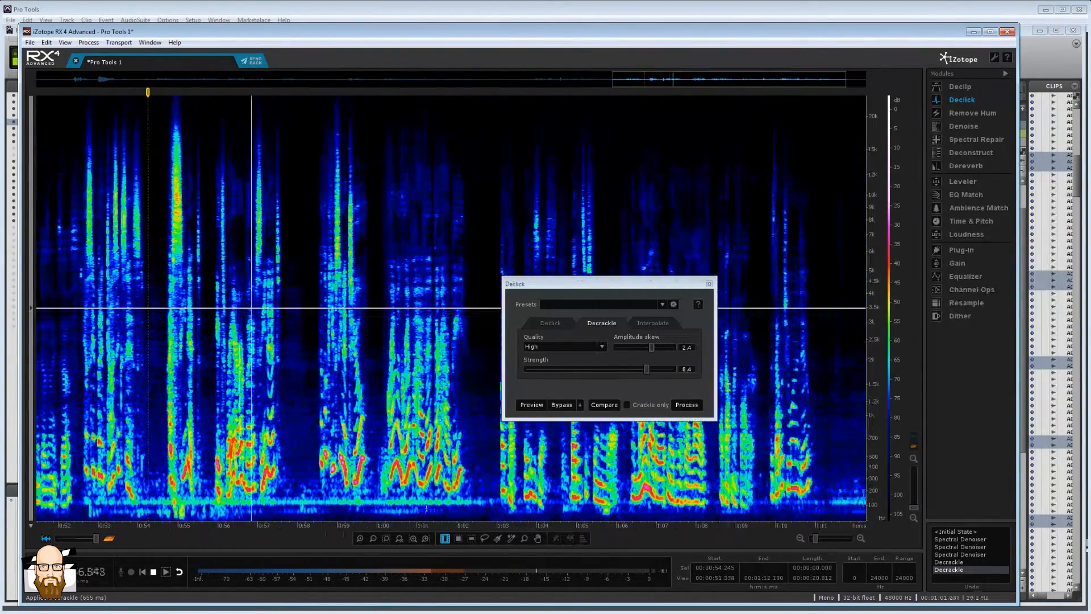
Play the final phrases of the clip from about 1:02.9 and close the Declick module.
click(315, 345)
click(377, 349)
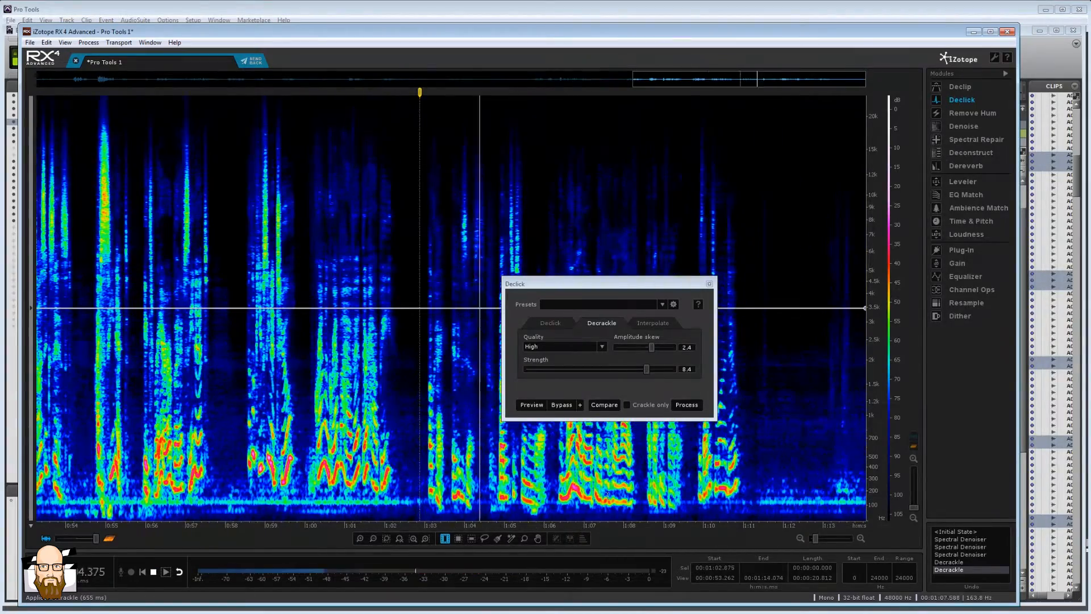
drag(568, 284, 840, 414)
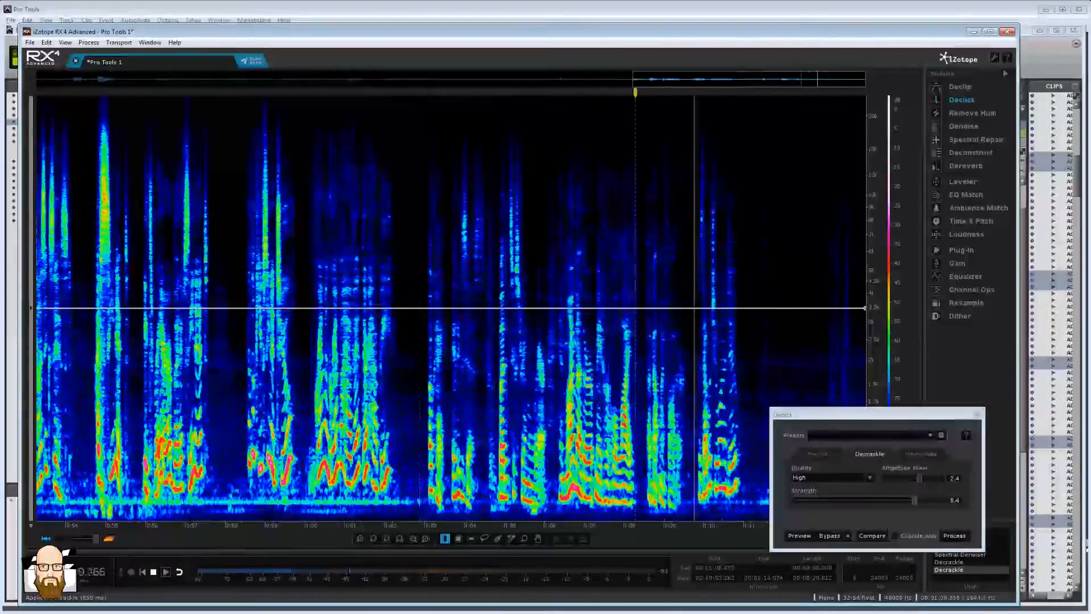
click(980, 414)
Play the decrackled speech again from about 34.2 and 35.0 seconds to check it.
drag(240, 531, 1026, 502)
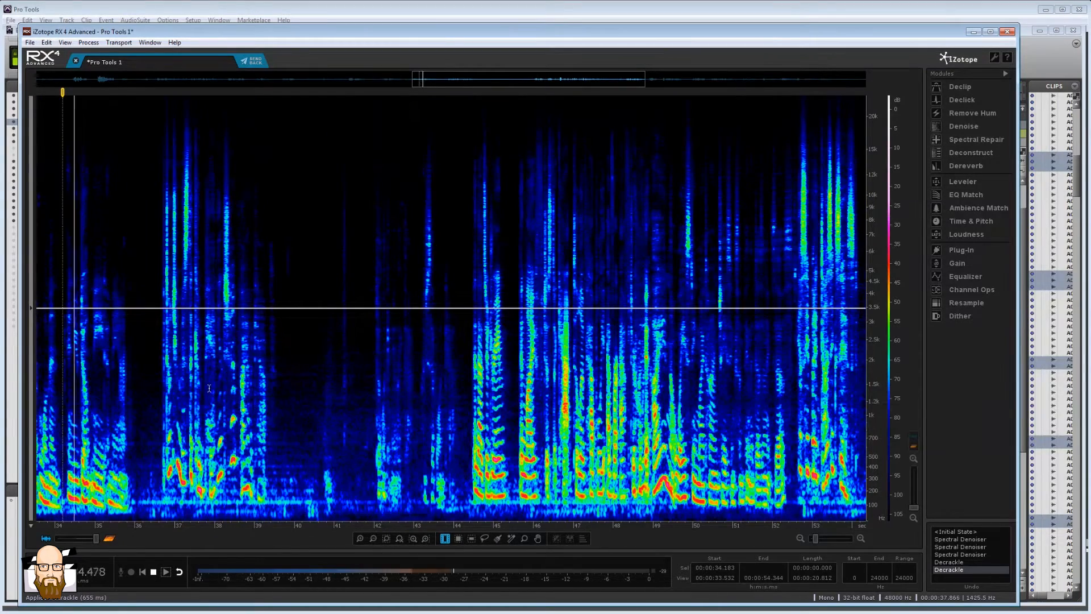
click(95, 364)
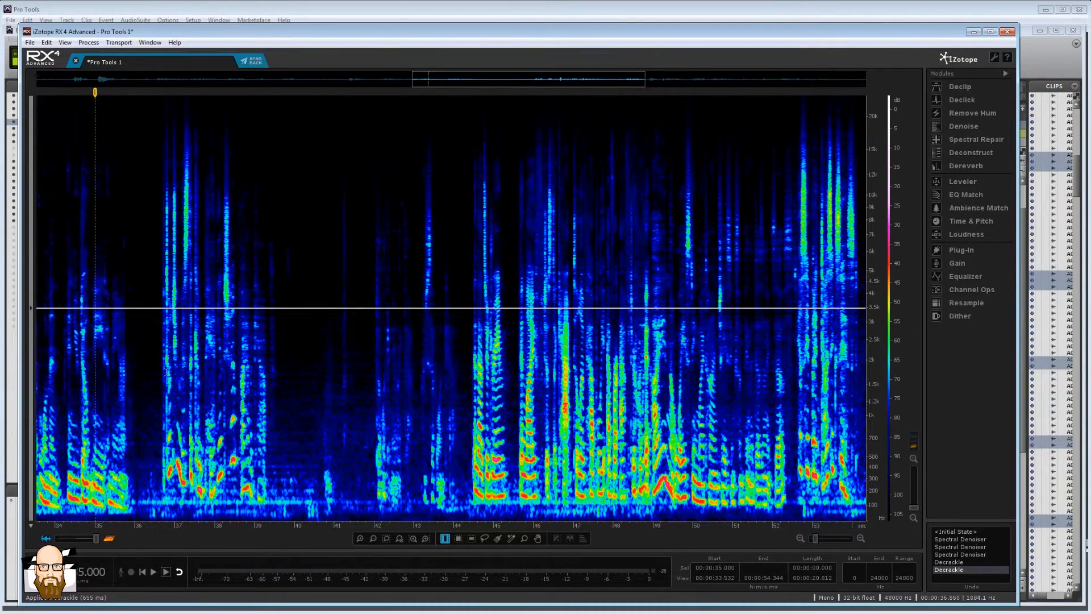
click(61, 392)
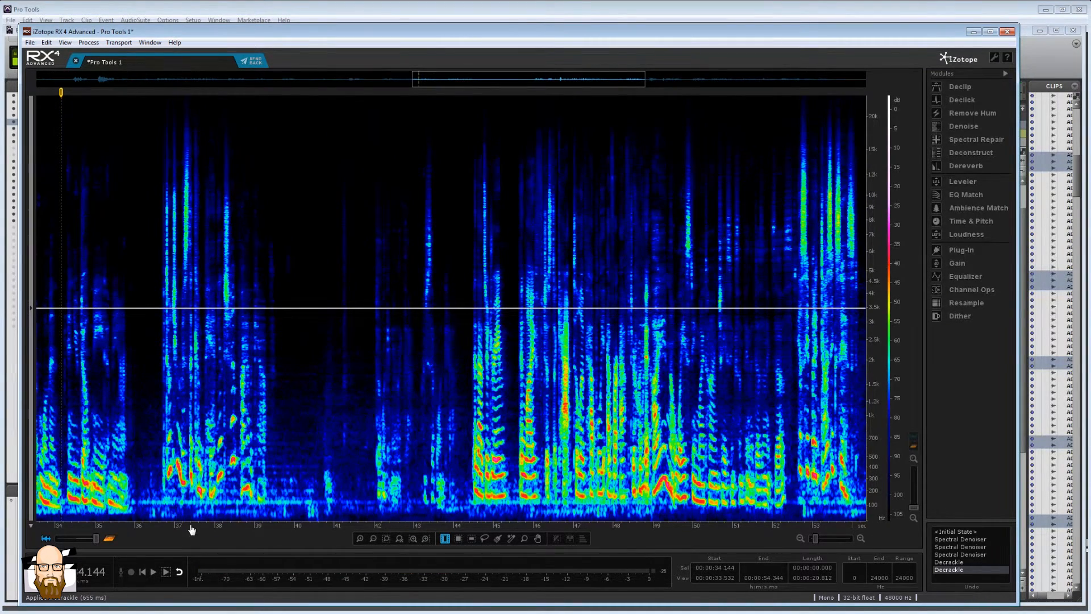
drag(192, 529, 312, 519)
drag(194, 530, 287, 517)
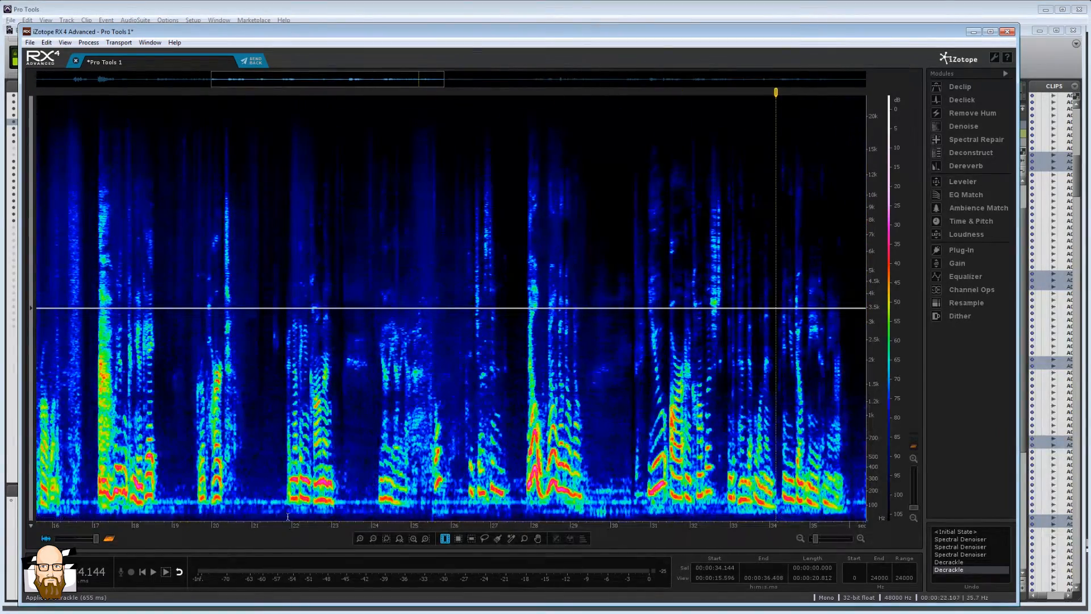
Return to the start of the clip and play the opening phrases from about 2.7 seconds.
drag(130, 530, 1005, 505)
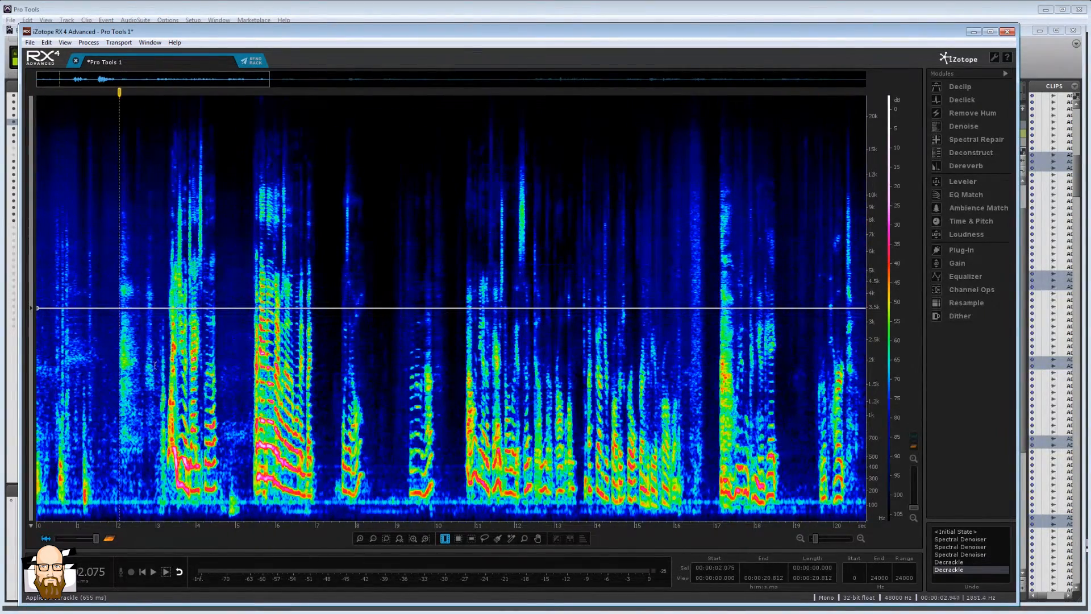
drag(158, 359, 288, 387)
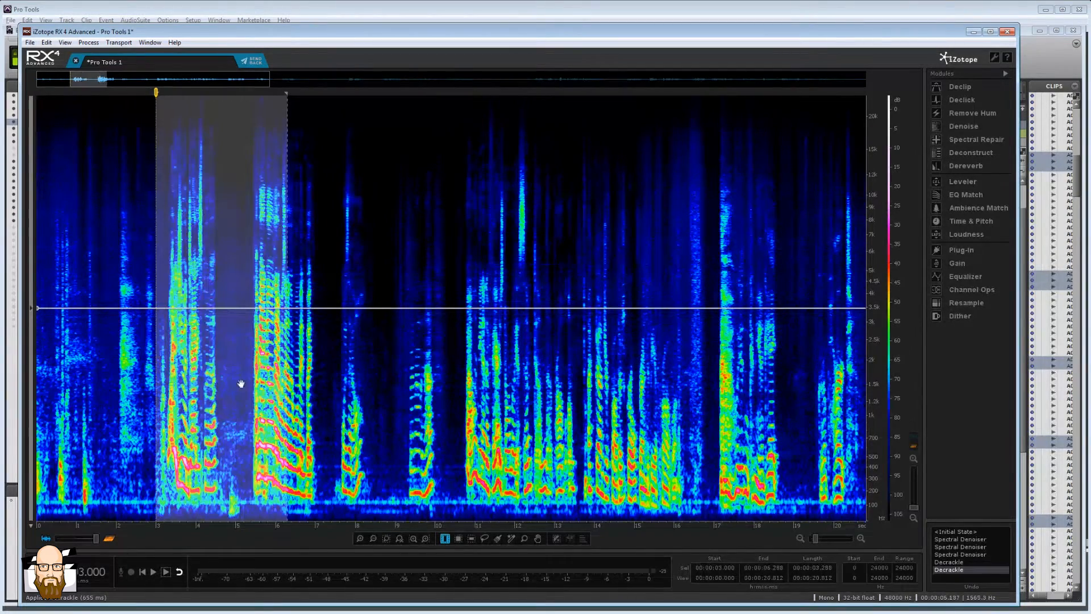
click(248, 339)
click(215, 304)
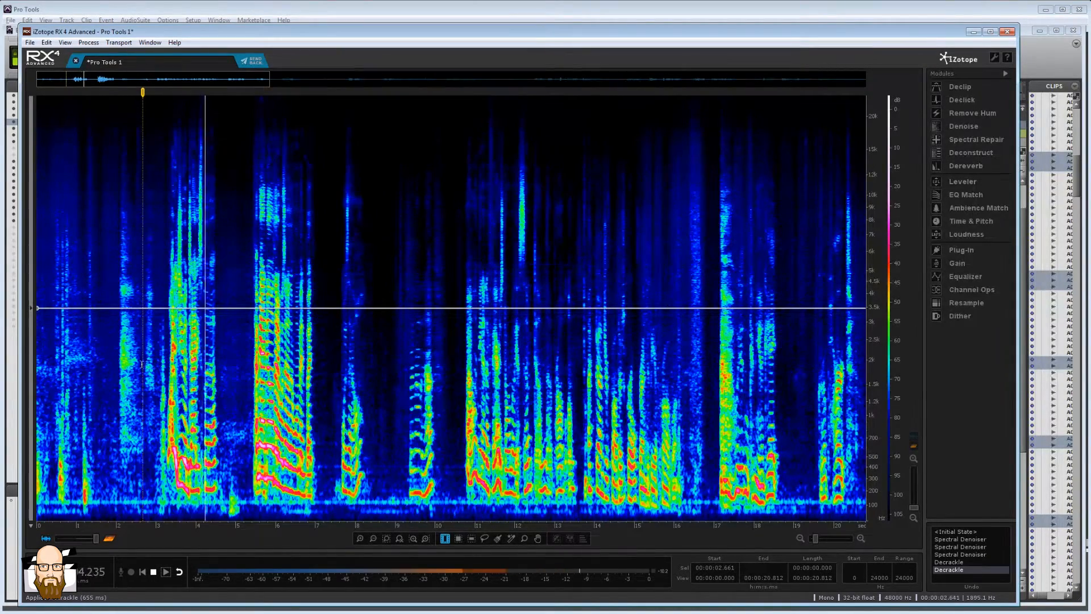
click(124, 346)
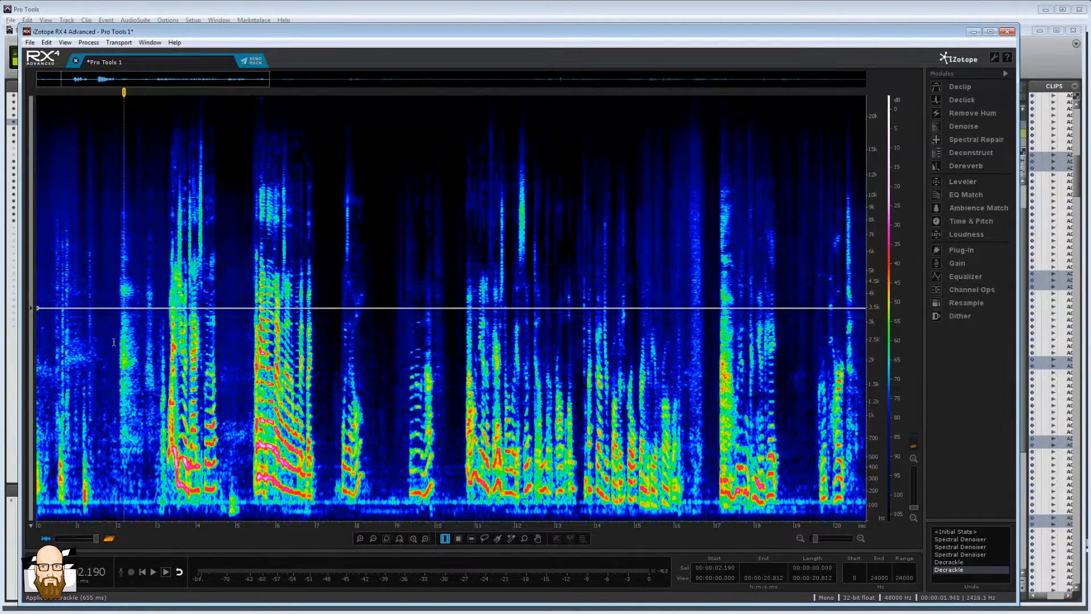
Hide the clip gain line over the spectrogram and display it again.
right_click(113, 342)
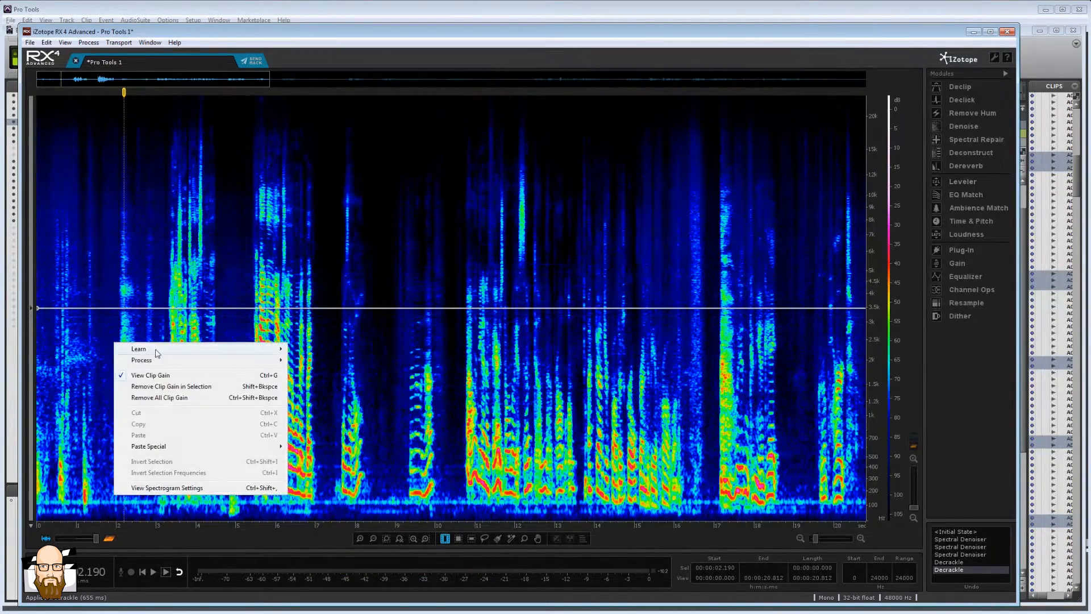
click(68, 339)
right_click(138, 339)
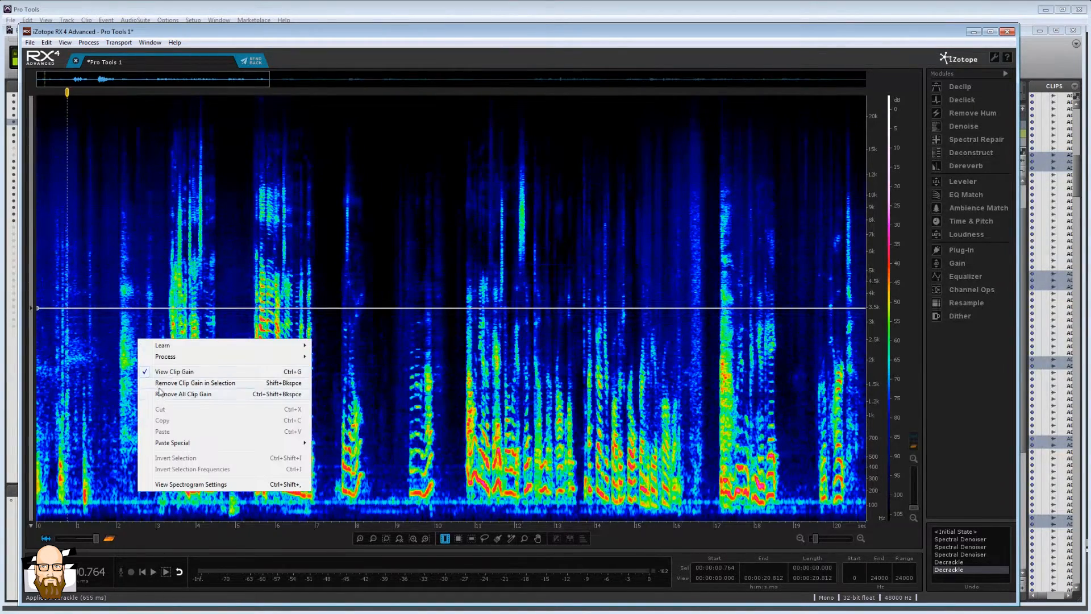
click(183, 373)
right_click(119, 347)
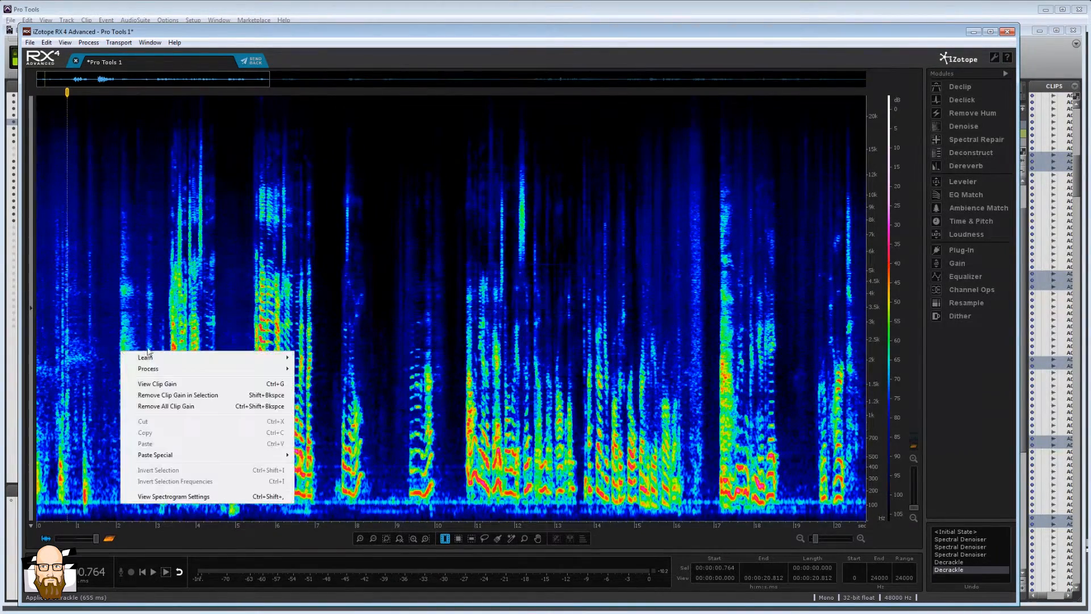
click(128, 339)
drag(149, 296, 307, 295)
right_click(179, 319)
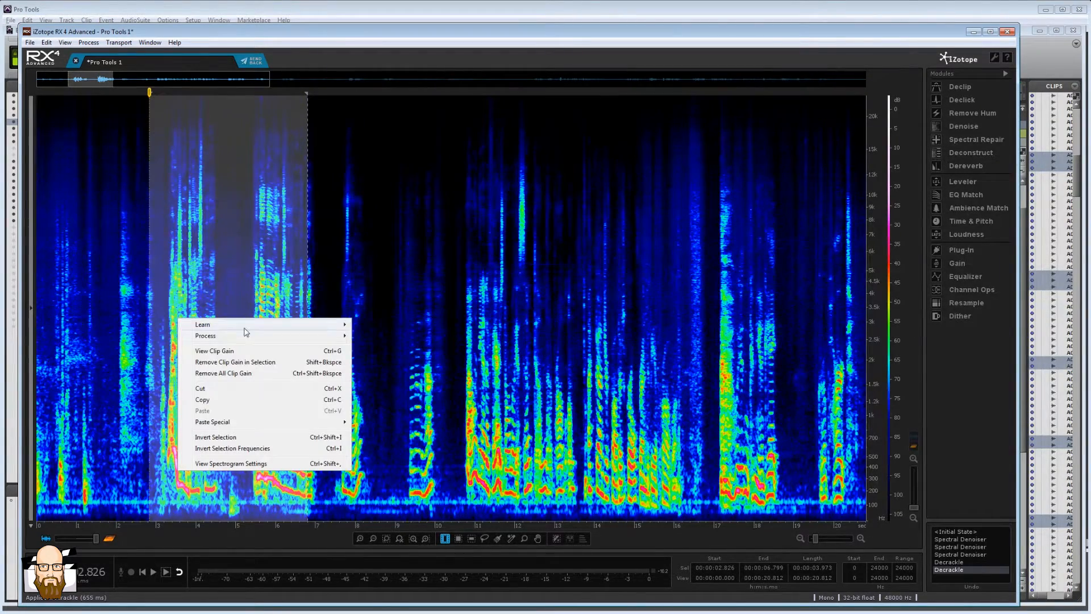
click(226, 353)
click(134, 334)
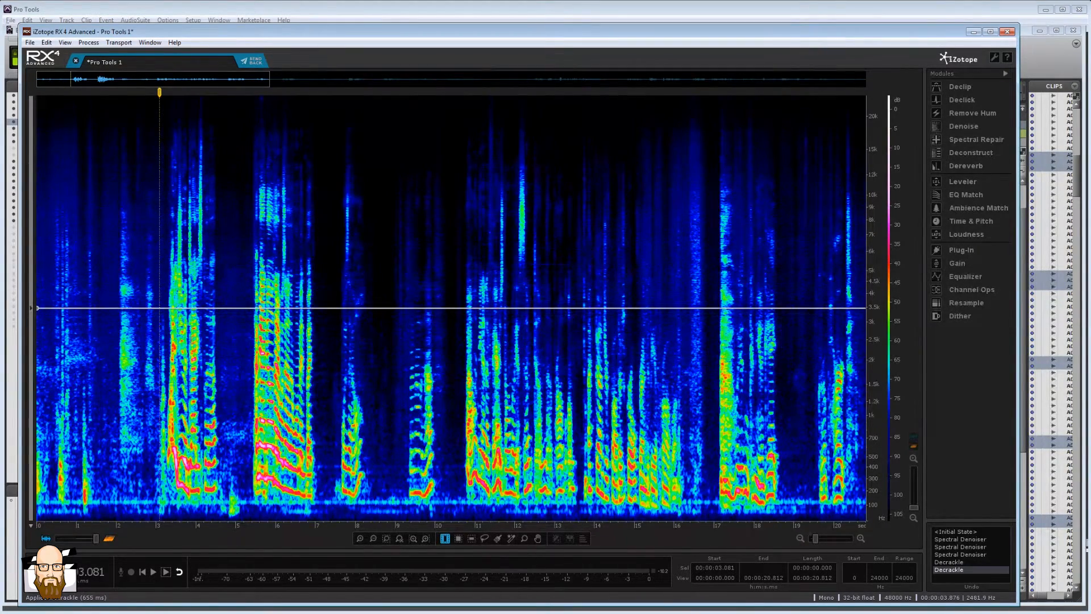
Mark the noisy lead-in up to about 3.1 seconds and play it from about 2 seconds to judge the noise before the speech.
drag(173, 330, 34, 313)
click(155, 323)
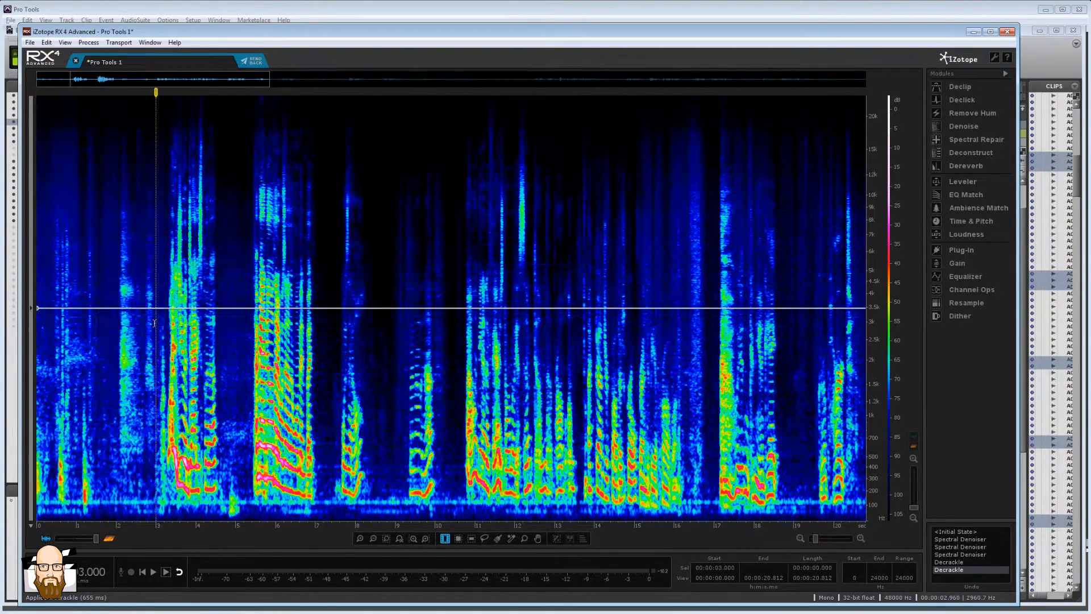
drag(163, 327, 36, 321)
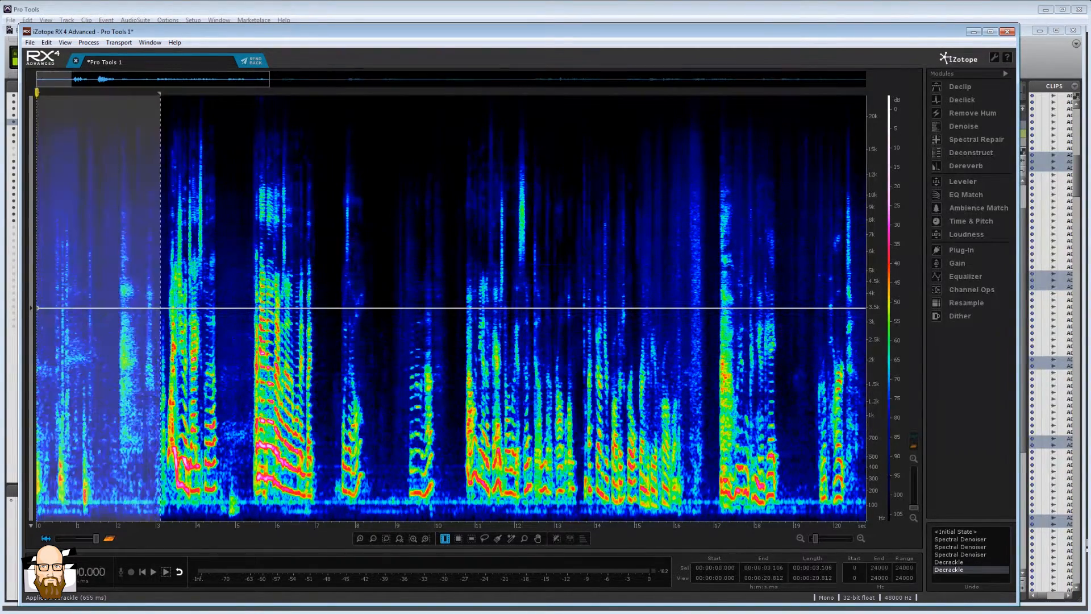
click(145, 334)
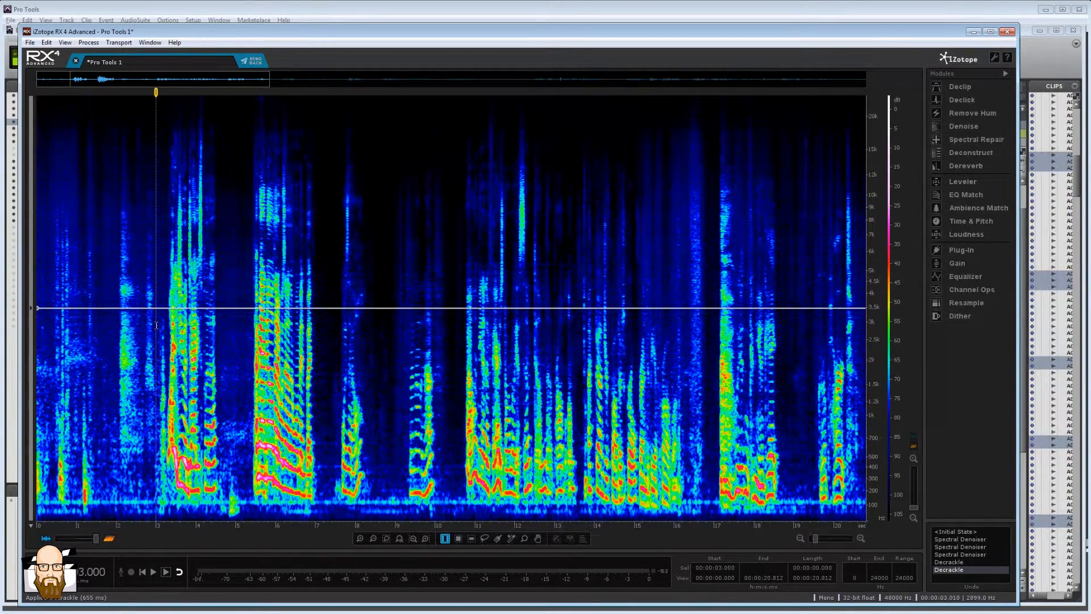
key(space)
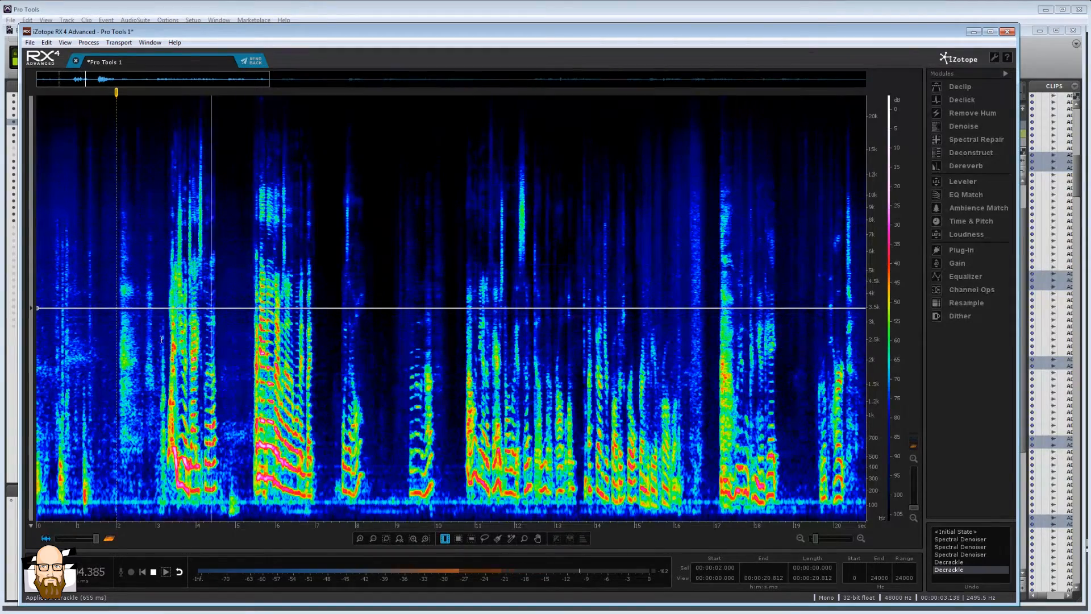
Select the lead-in from 0 to about 3.13 seconds and pull its clip gain down into a ramp rising to the first word.
click(162, 339)
drag(161, 339, 37, 341)
drag(97, 308, 136, 370)
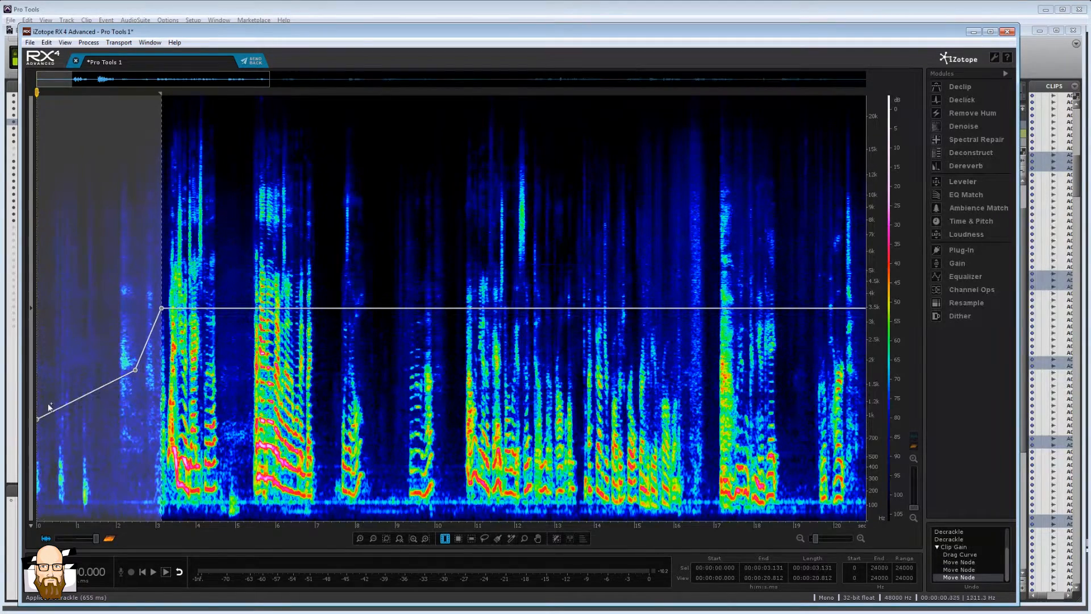
Lower the ramp's start node, add a low clip gain node at about 1.5 seconds and play from 1 second.
drag(39, 421, 37, 453)
drag(87, 423, 99, 430)
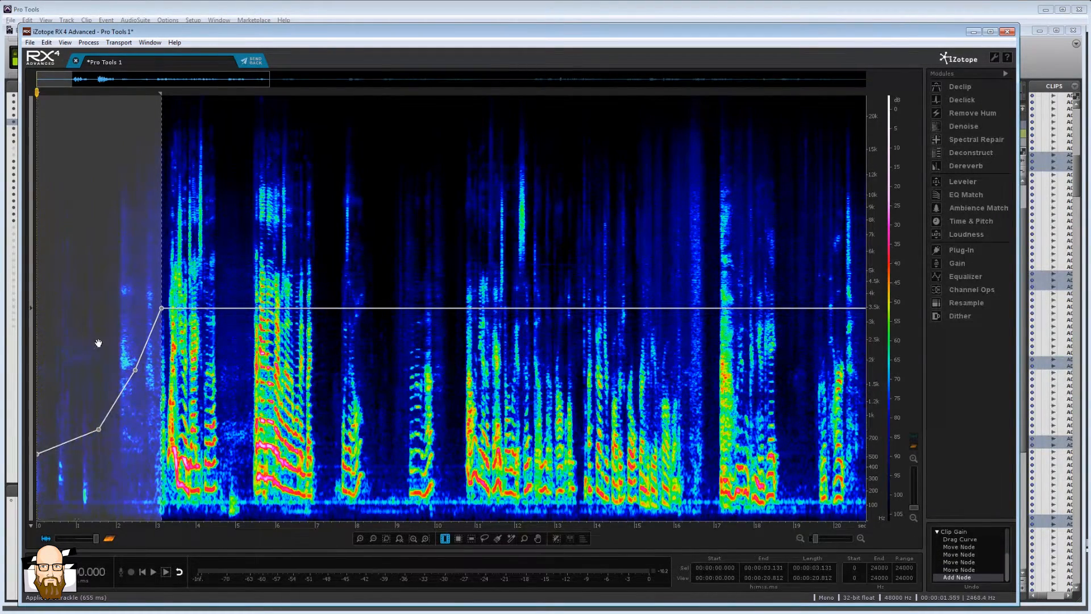
click(98, 343)
click(76, 341)
key(space)
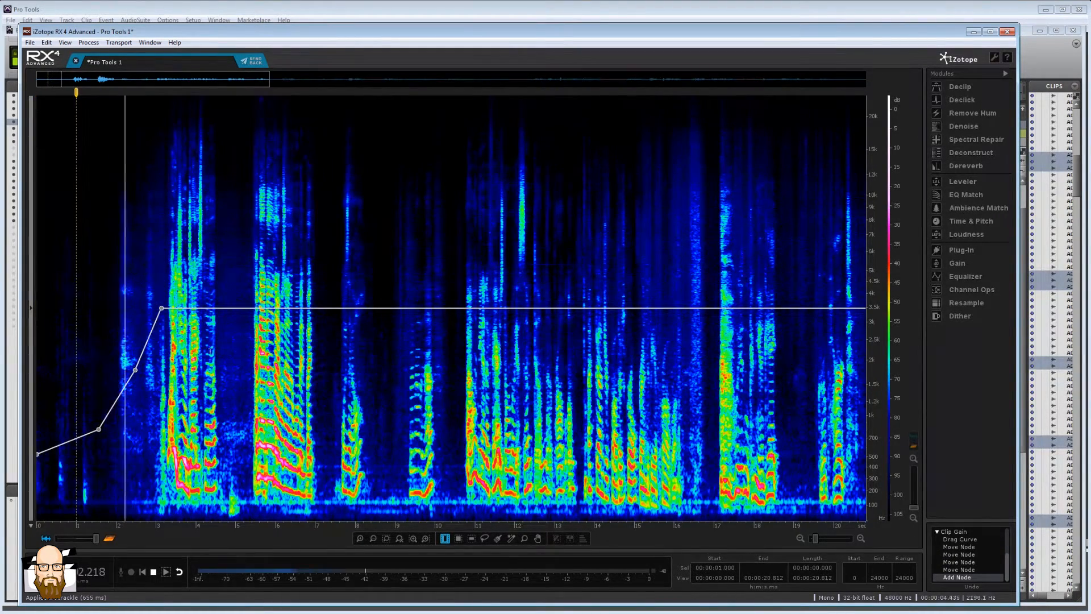
Move the middle gain node earlier and up, raise the start node, and play from the clip's start and from about 2.6 seconds.
drag(99, 429, 87, 421)
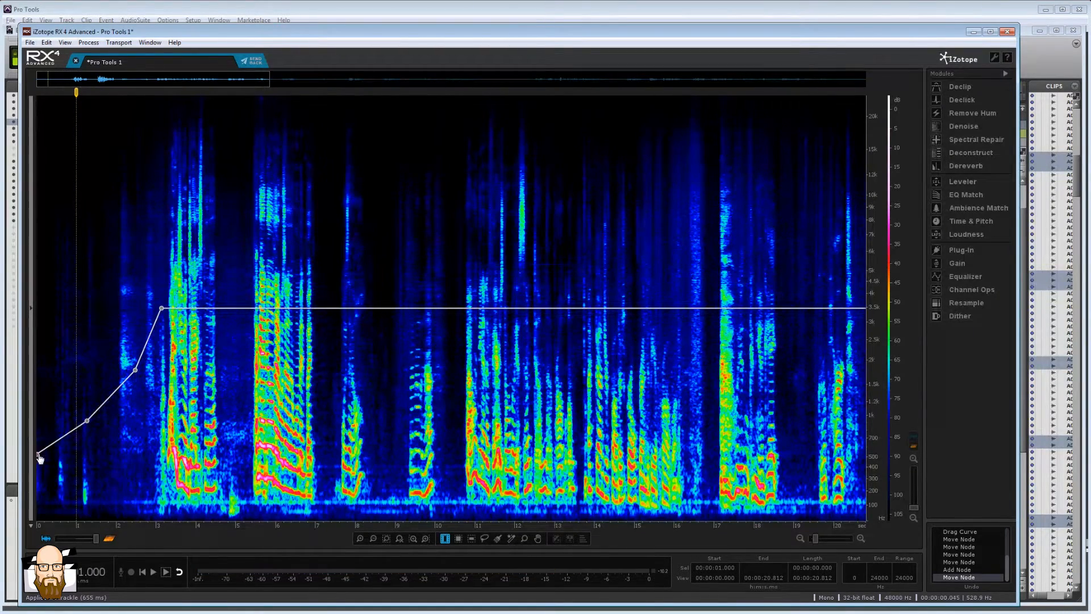
drag(37, 453, 37, 430)
click(46, 323)
key(Return)
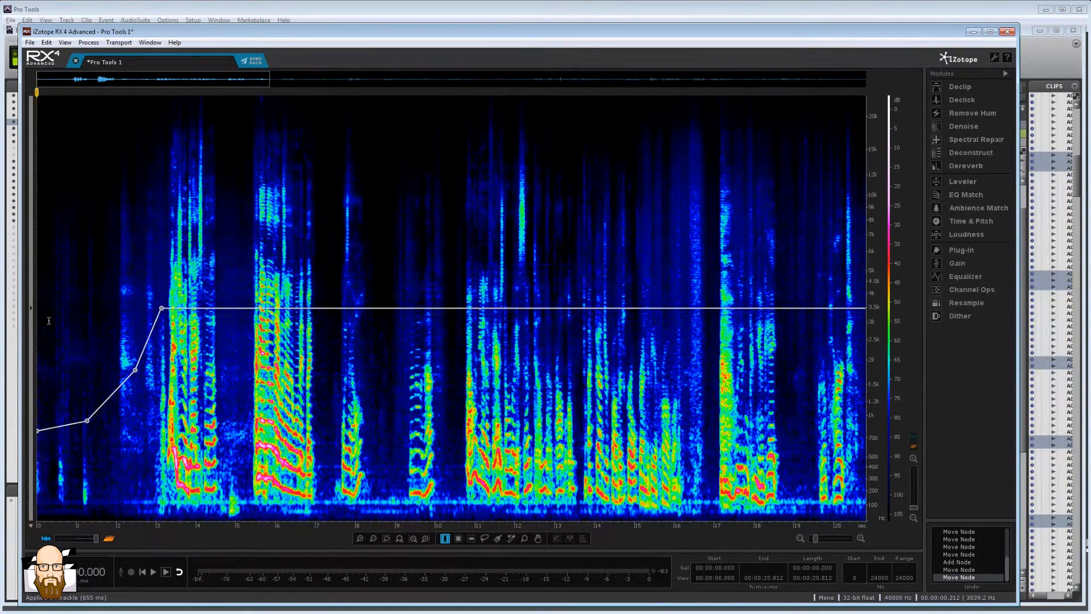
key(space)
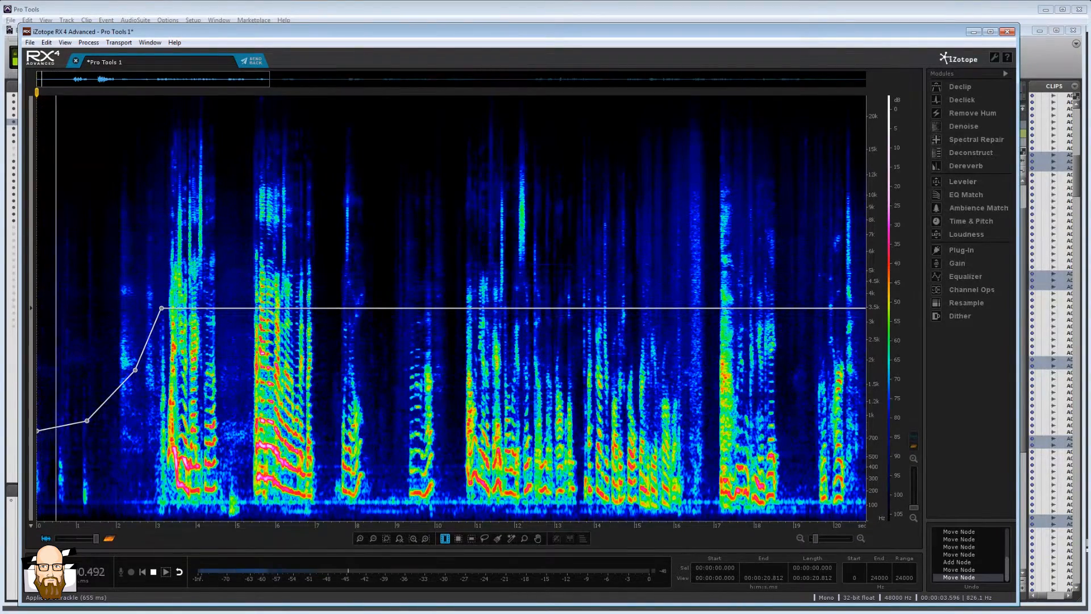
click(140, 425)
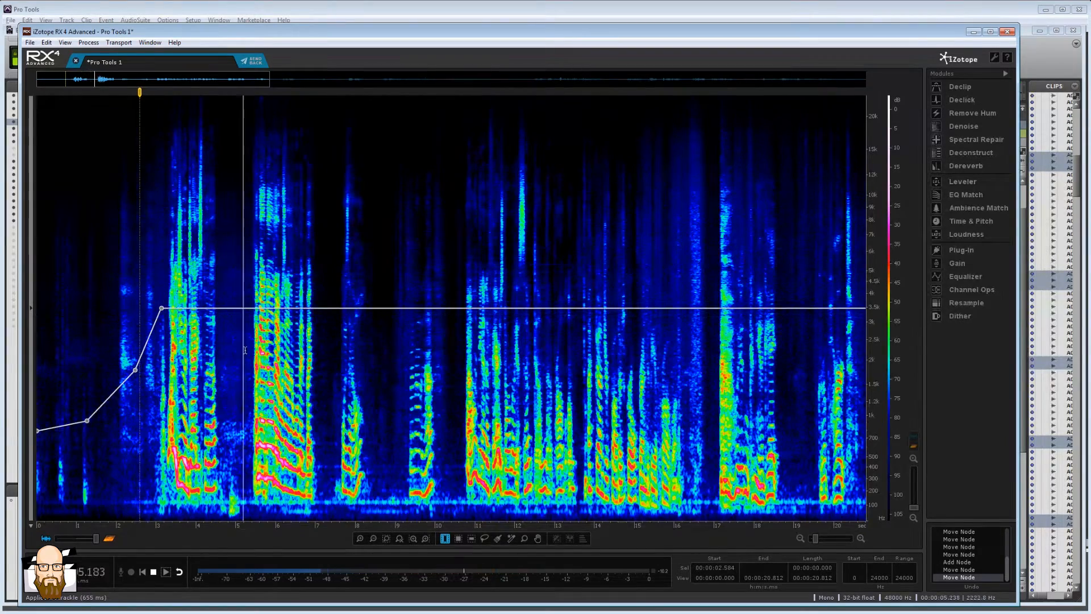
Select the pause from about 4.6 to 5.4 seconds between the first two phrases and dip its clip gain.
click(206, 358)
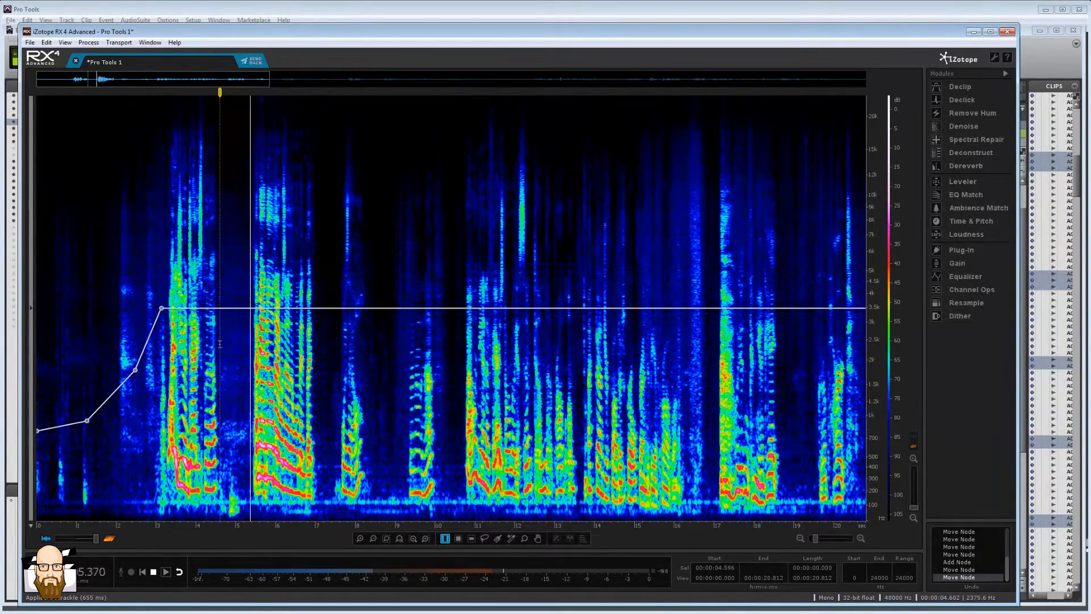
drag(219, 345, 253, 345)
drag(238, 307, 239, 369)
click(199, 341)
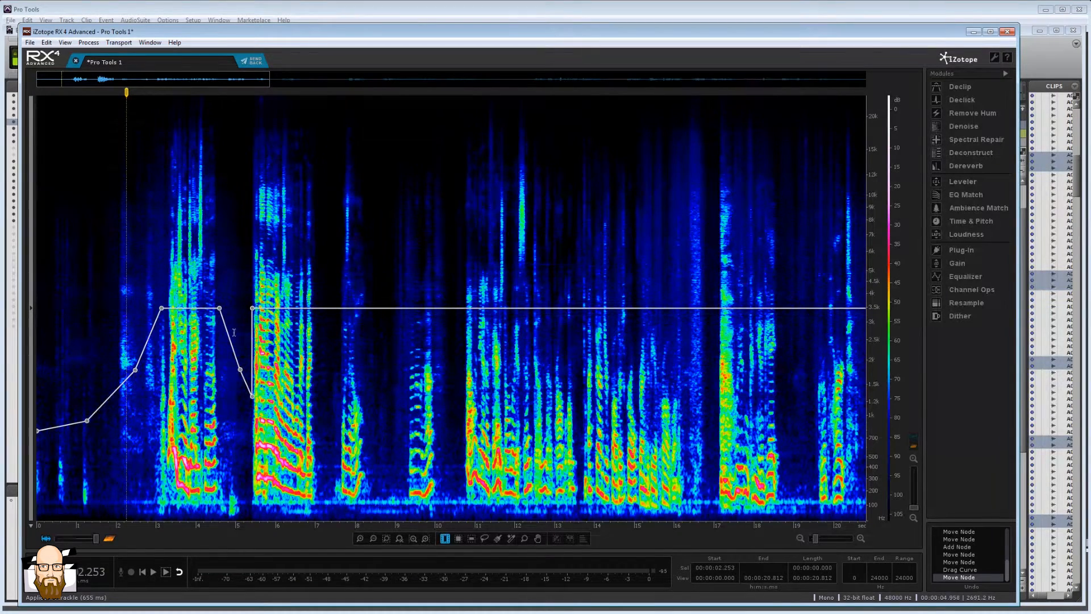
Steepen the gain changes by moving the nodes to about 2.8 and 4.8 seconds, and play from about 2.6 seconds.
drag(139, 375, 156, 375)
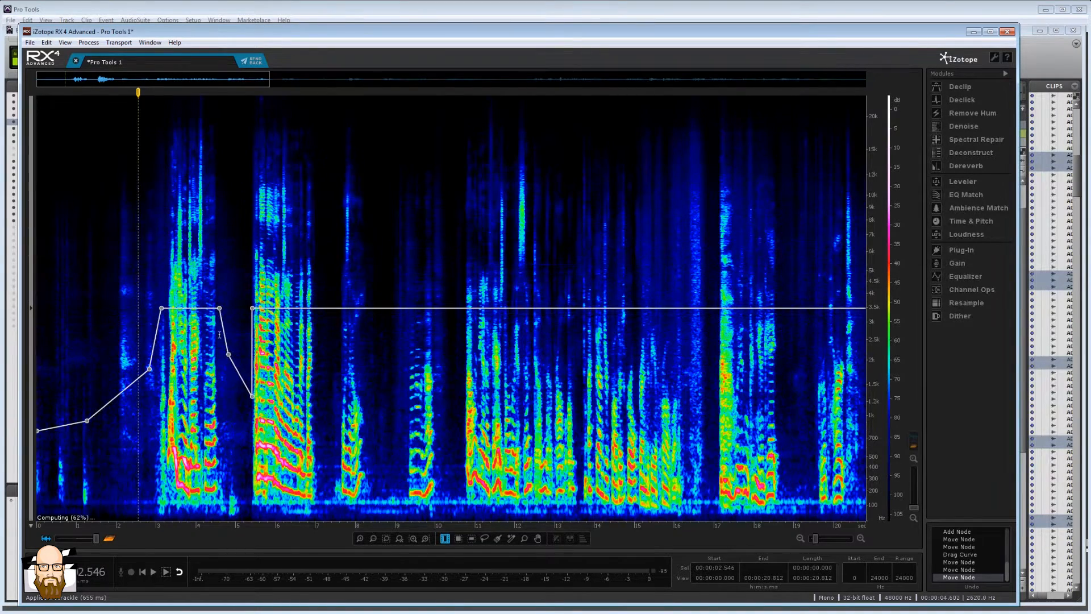
drag(243, 336, 228, 350)
click(141, 353)
key(space)
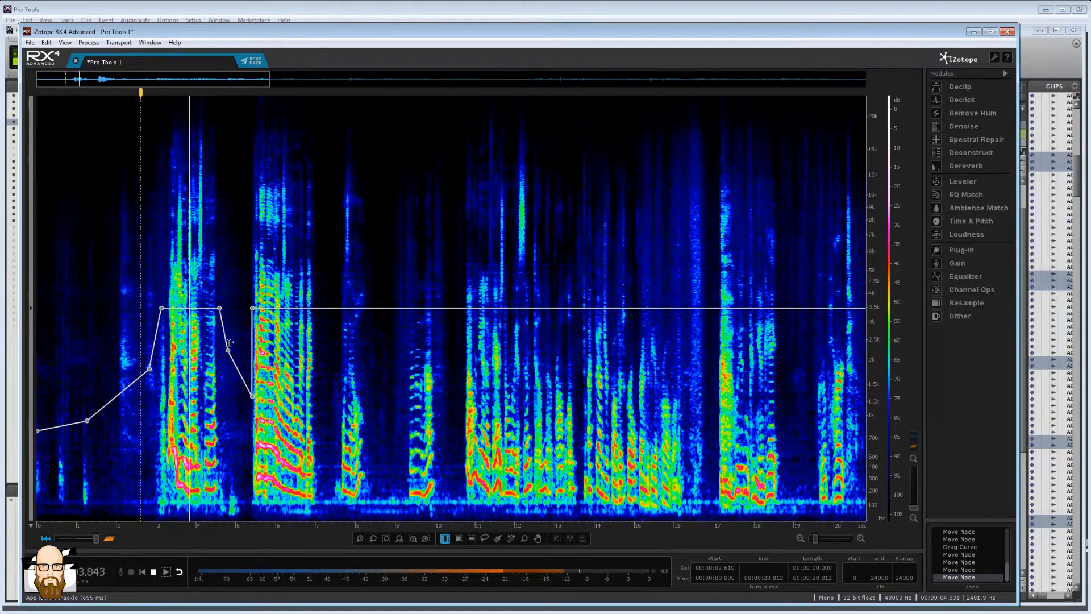
Raise the low node ending the dip, shift the recovery node slightly past 5.4 seconds, and play the transition from about 4.8 to 5 seconds.
drag(246, 393, 246, 366)
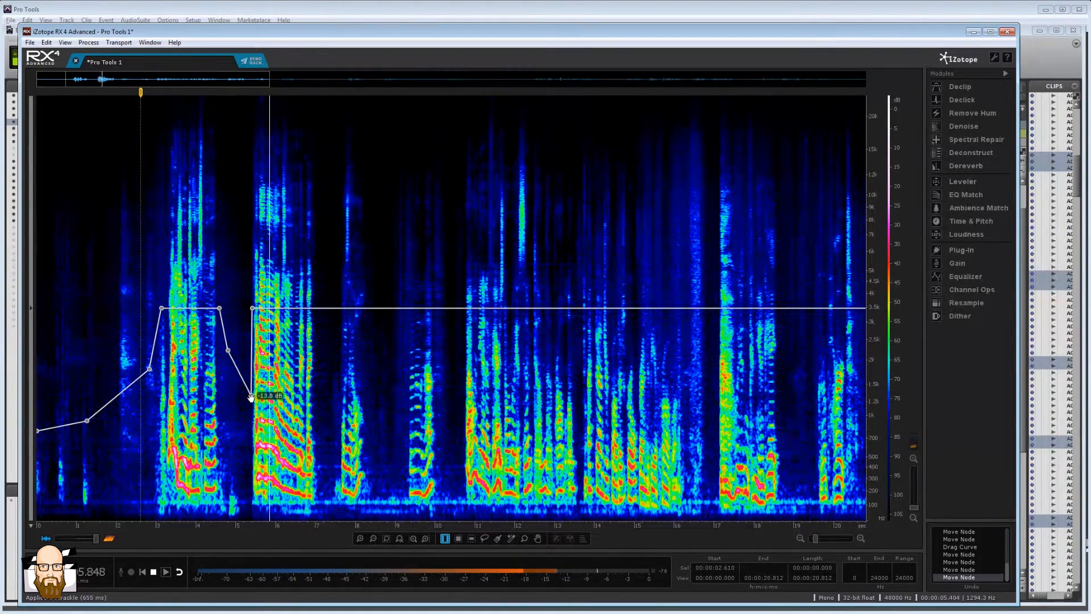
key(space)
key(space)
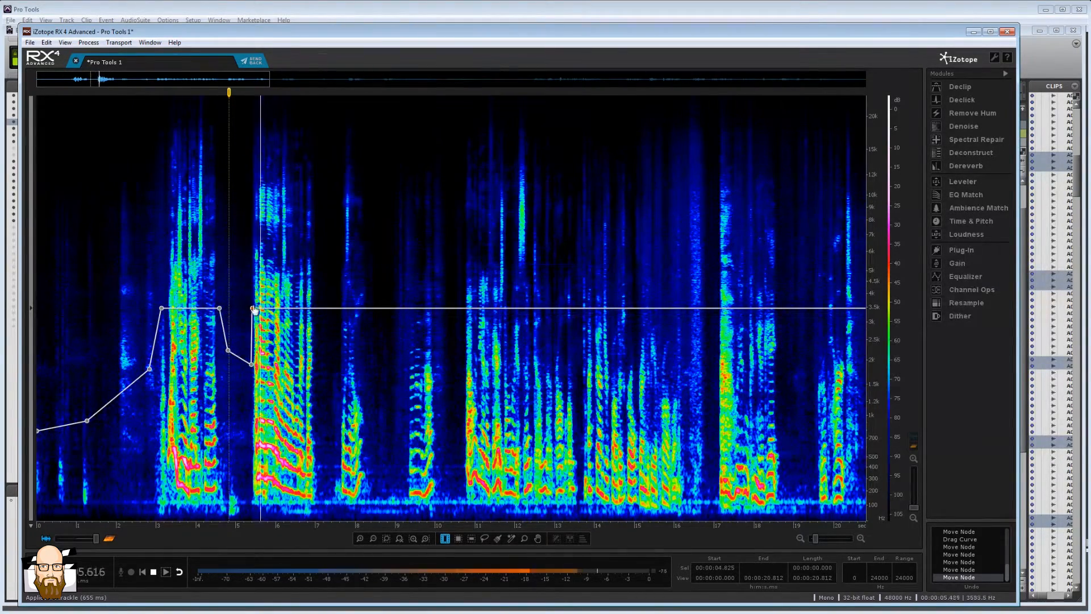
drag(255, 308, 255, 308)
click(236, 329)
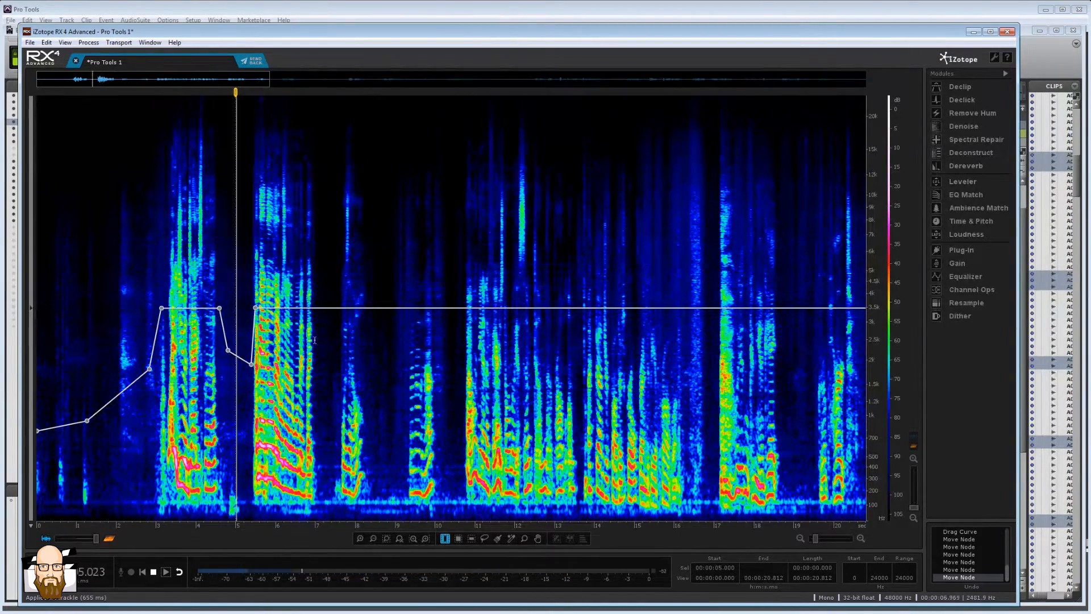
key(space)
click(231, 318)
key(space)
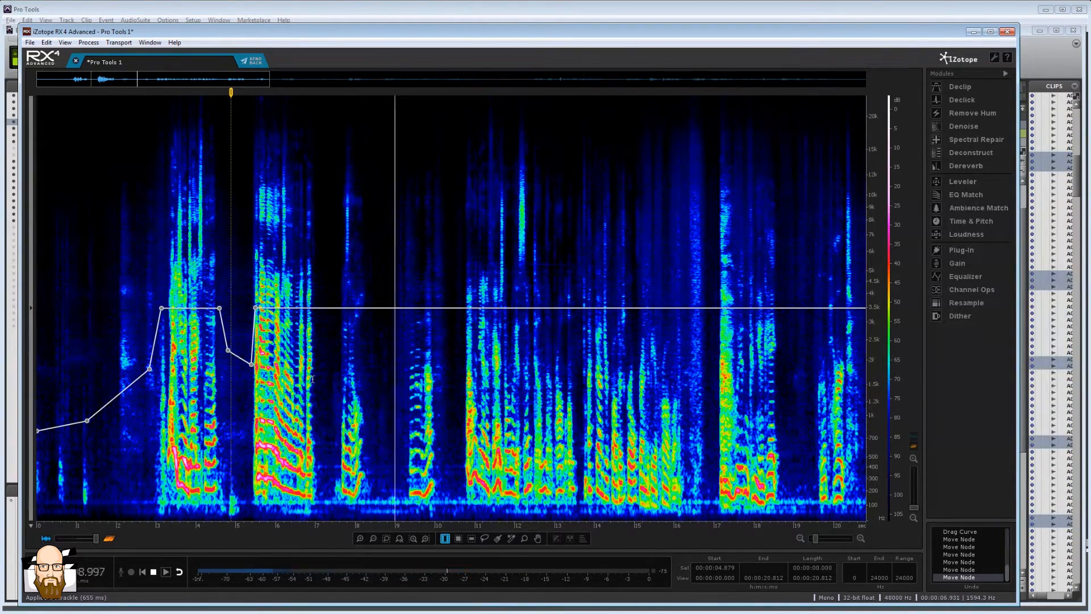
Dip the clip gain in the pause from about 7 to 7.6 seconds, play from about 6.2 seconds, and nudge the recovery node slightly later.
drag(315, 379, 337, 375)
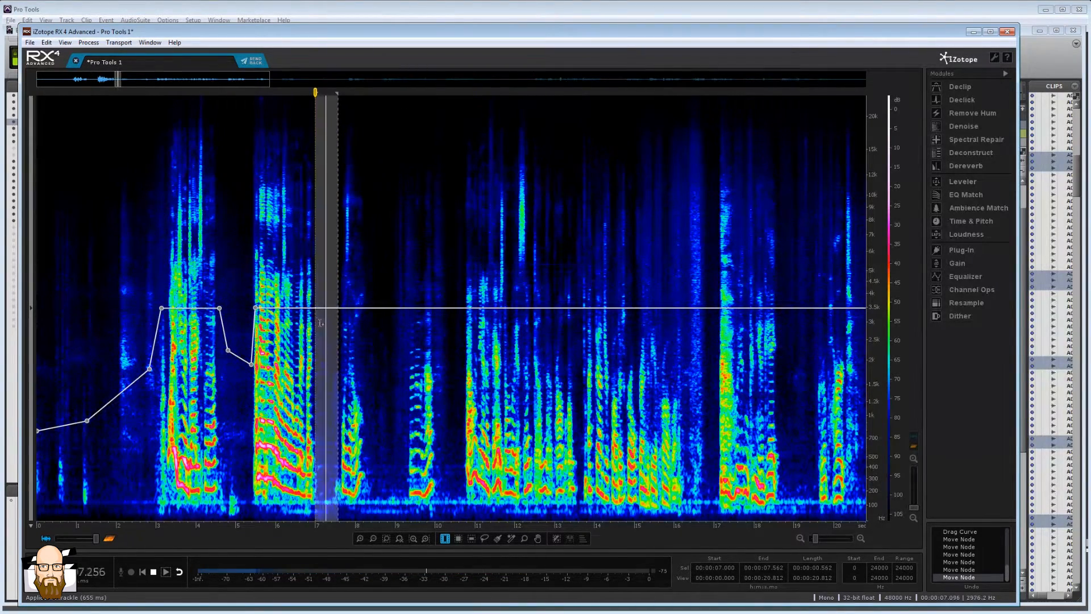
drag(327, 308, 327, 351)
click(284, 352)
key(space)
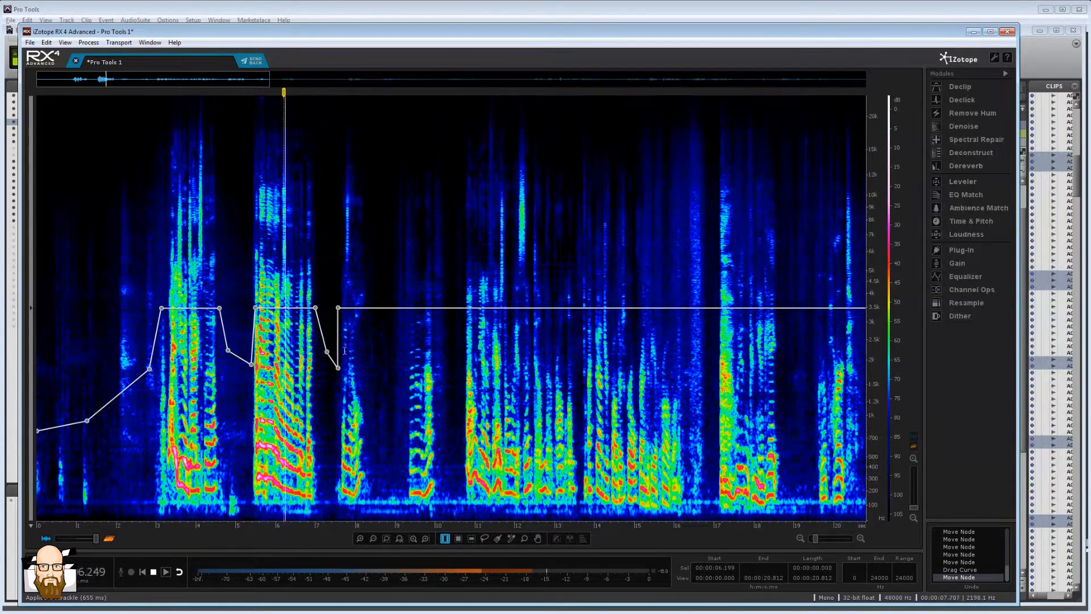
drag(339, 309, 341, 310)
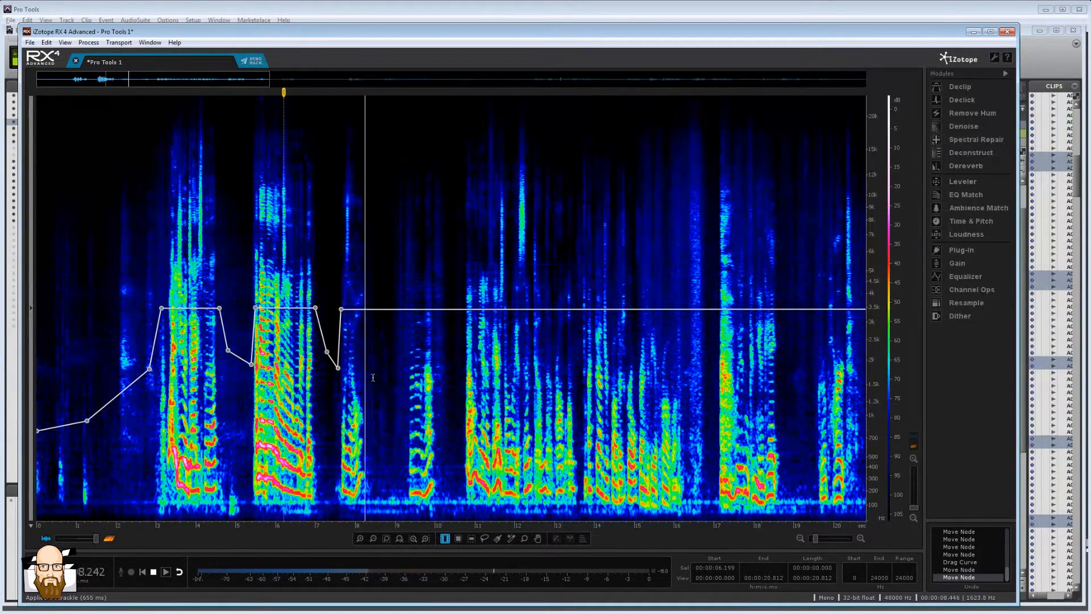
Select the pause from about 8.2 to 9.1 seconds, dip its clip gain, and play from about 8 seconds.
click(366, 344)
mouse_move(366, 344)
mouse_down()
mouse_move(408, 340)
mouse_move(383, 370)
mouse_move(380, 398)
mouse_move(379, 366)
mouse_move(401, 385)
mouse_up()
key(space)
click(355, 369)
key(space)
key(space)
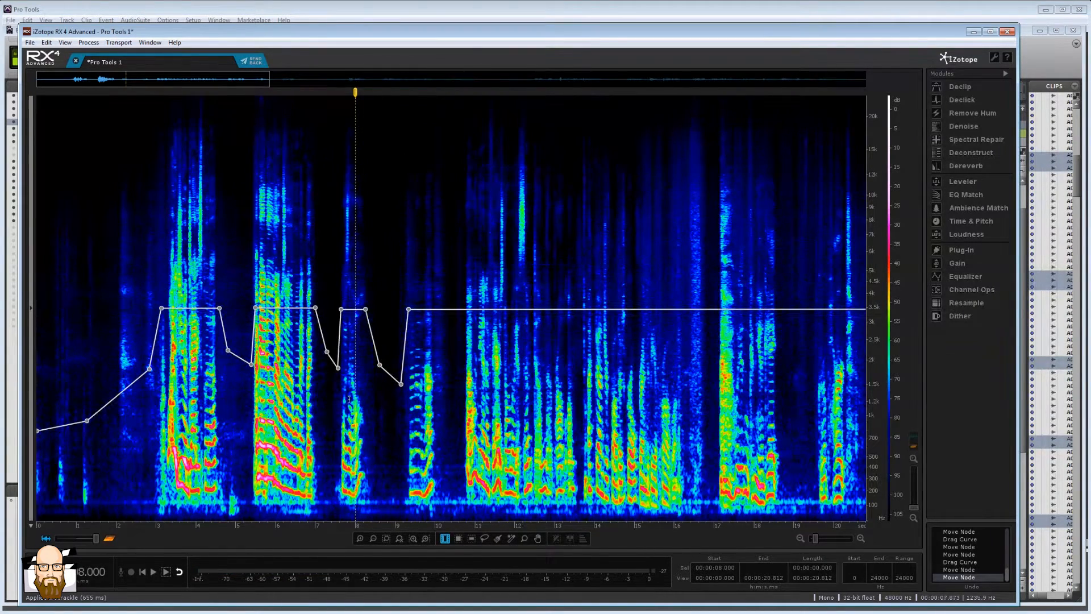
Play the short phrase and the dip that follows it from about 7.8 seconds and again from about 8.1 seconds.
click(347, 425)
key(space)
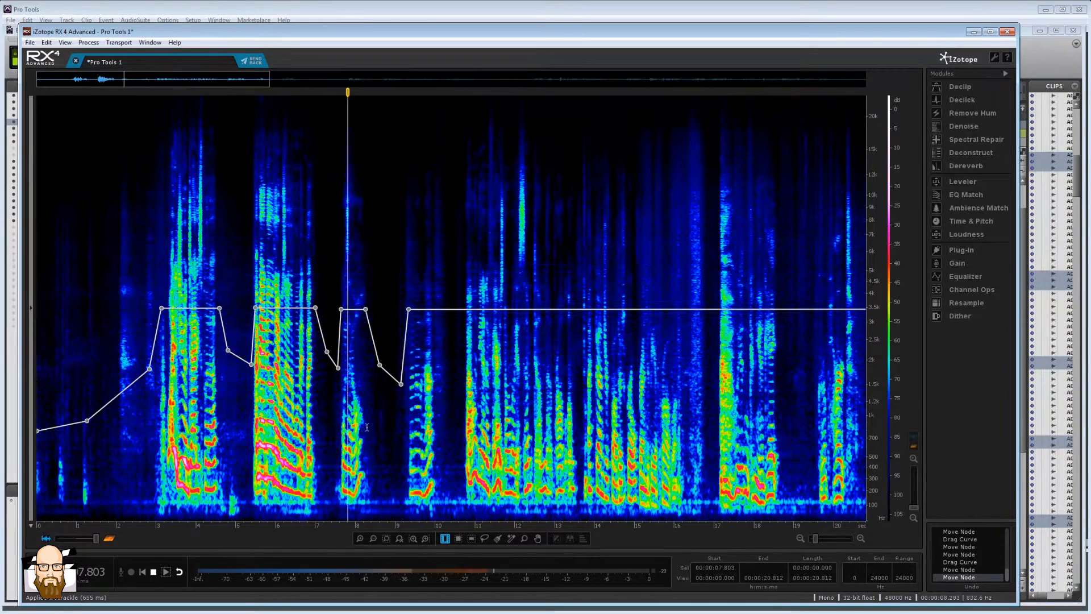
key(space)
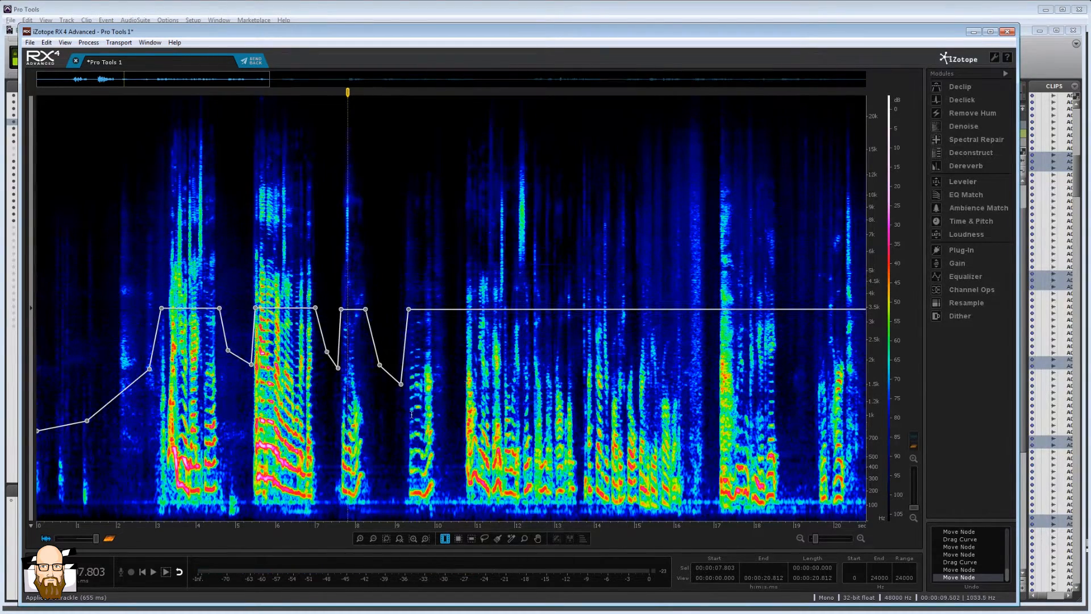
click(365, 395)
click(360, 394)
key(space)
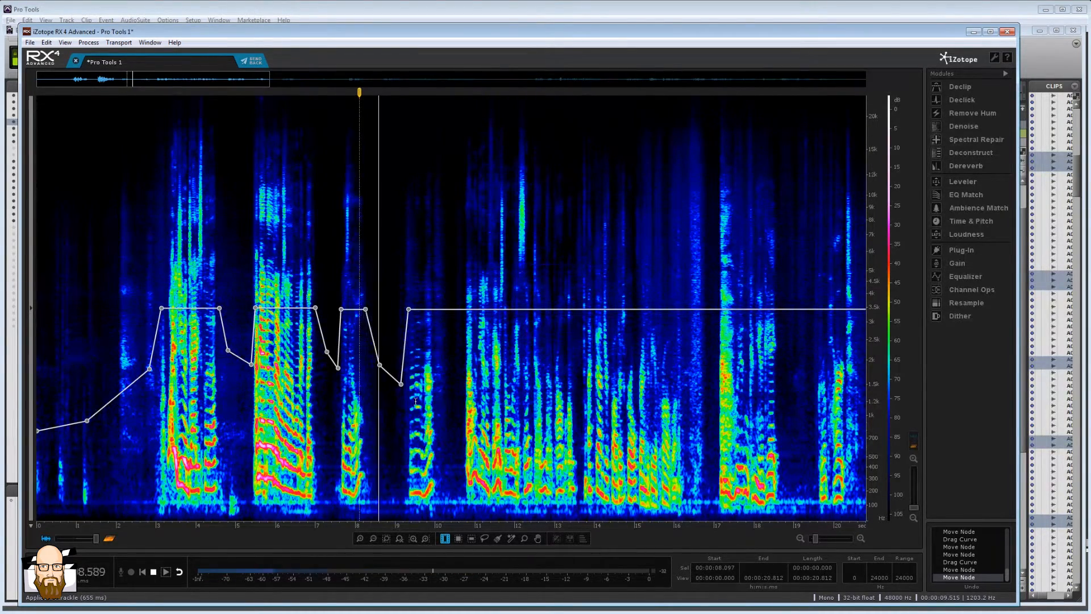
Select the pause from about 10 to 10.7 seconds and dip its clip gain.
click(436, 385)
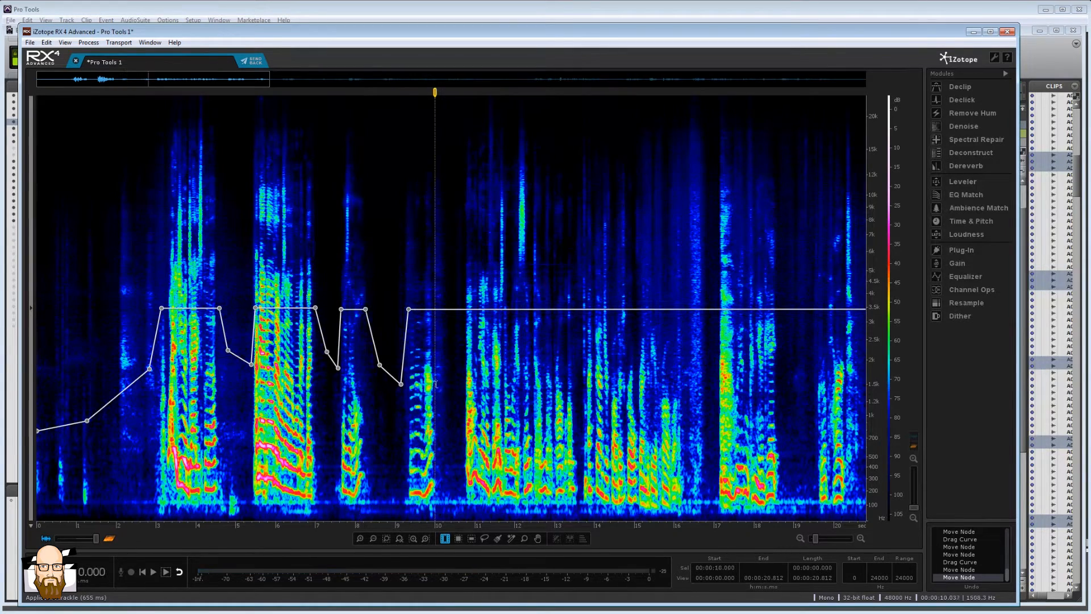
drag(435, 376, 462, 375)
drag(454, 310, 446, 355)
click(424, 396)
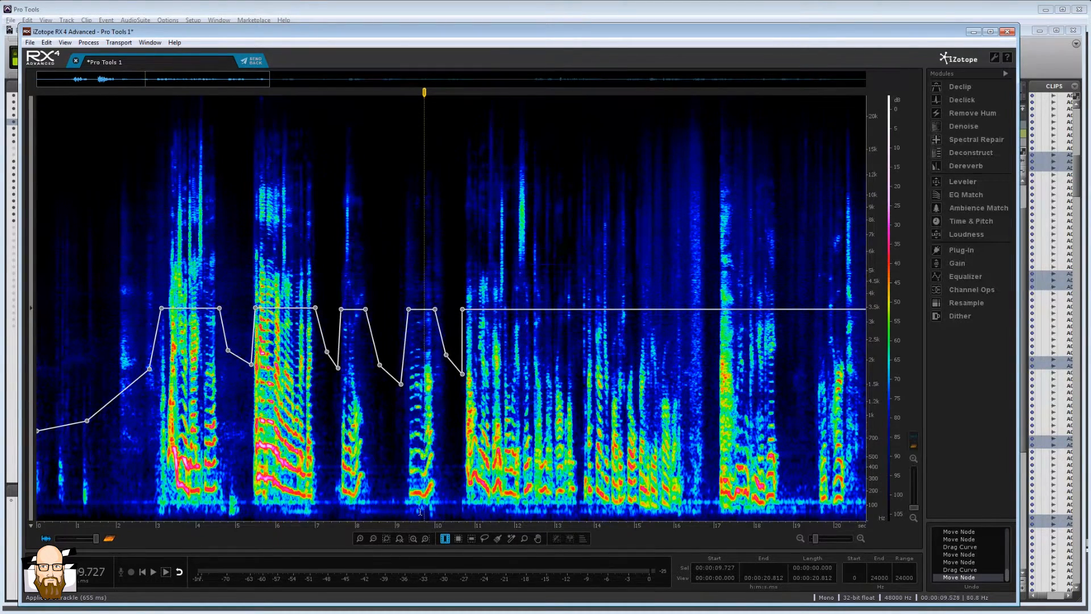
Play the phrase from about 9.3 seconds and move the recovery node after it to about 10.8 seconds.
click(405, 422)
key(space)
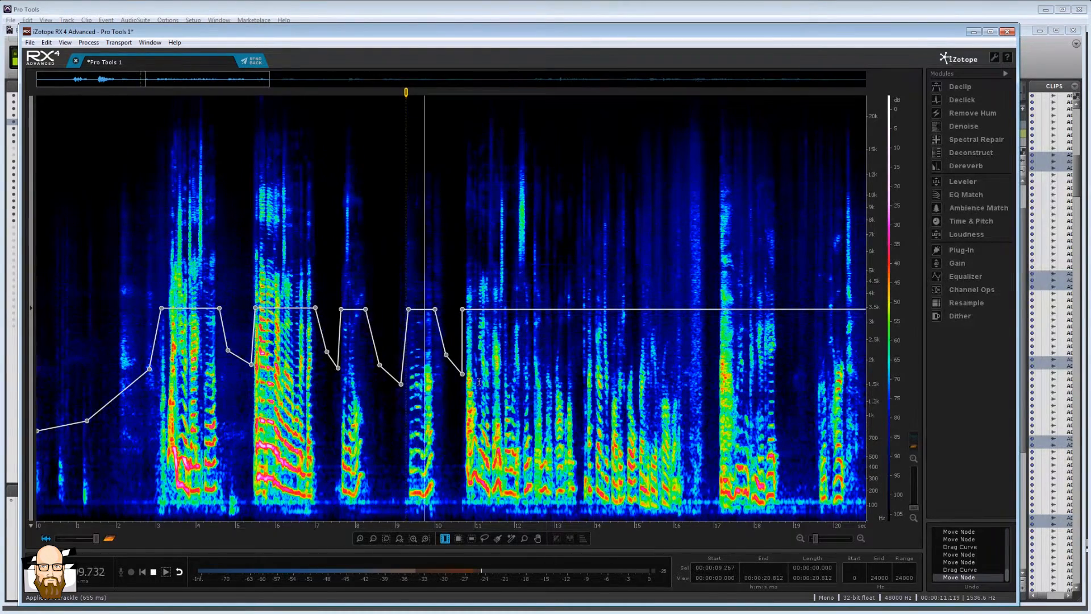
key(space)
drag(463, 309, 468, 309)
click(455, 336)
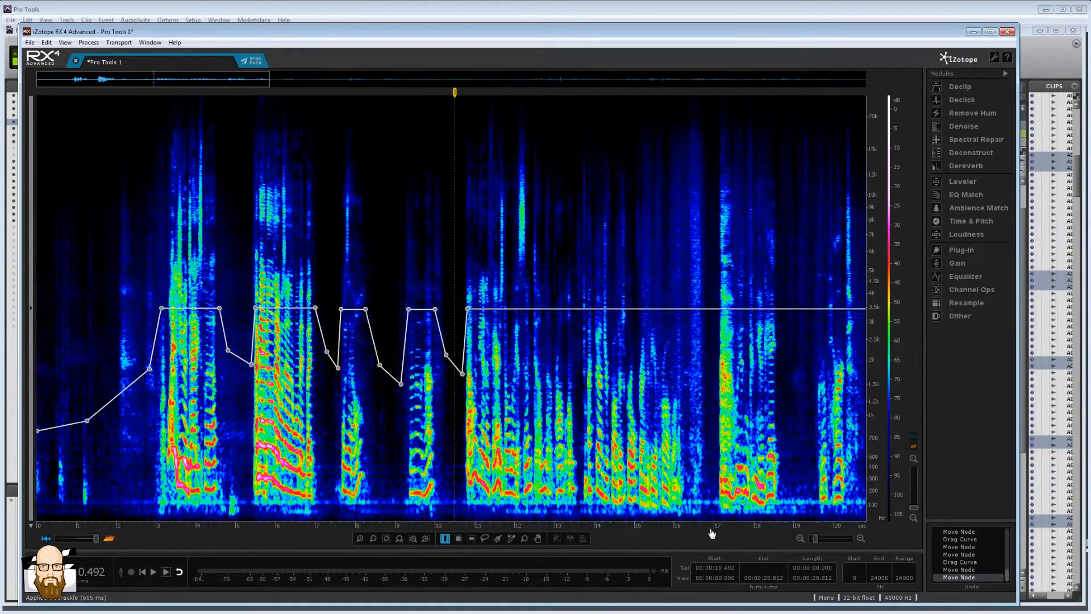
Play the long phrase from about 10.7 seconds to find the next pause.
scroll(714, 531, right, 5)
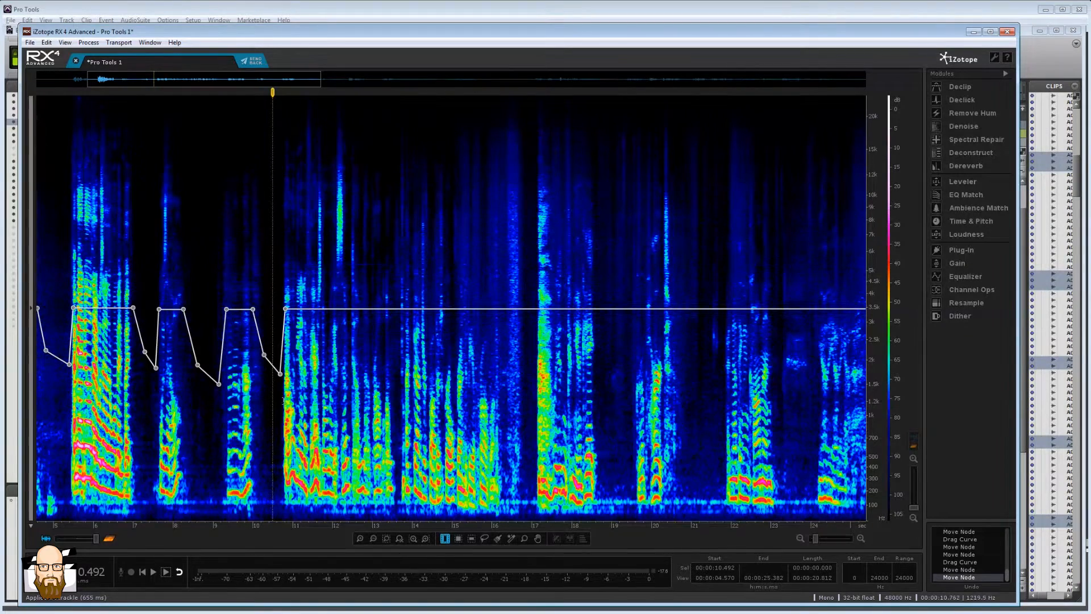
click(282, 404)
click(274, 399)
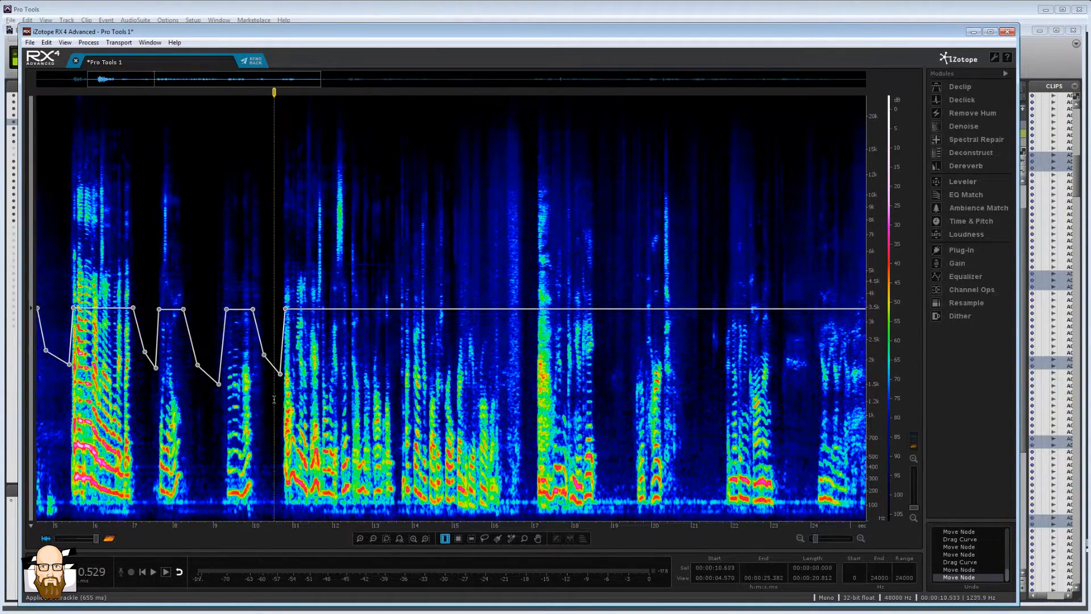
click(272, 364)
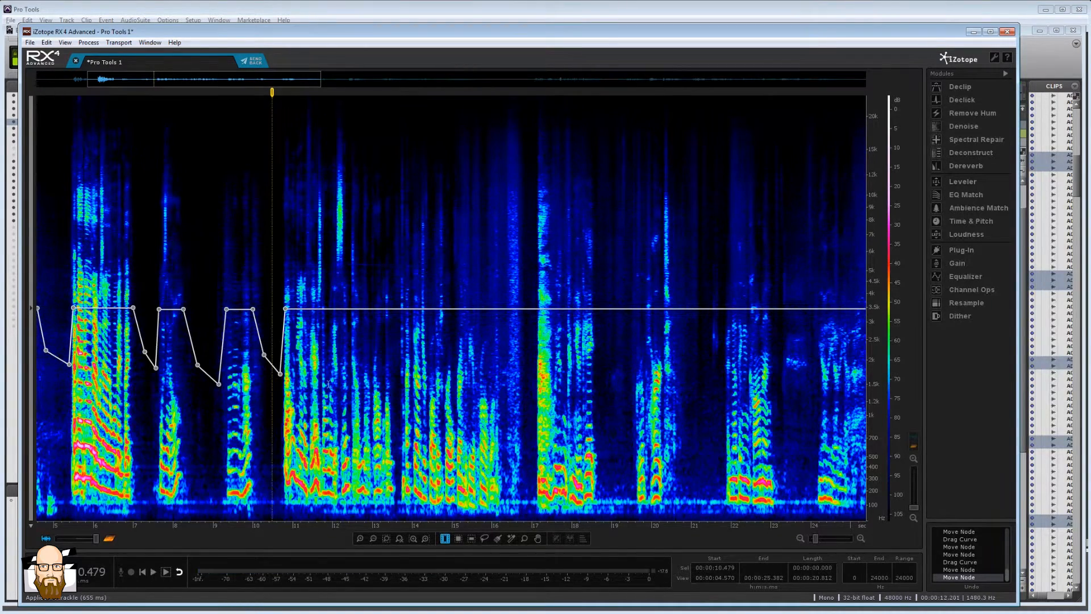
click(283, 396)
key(space)
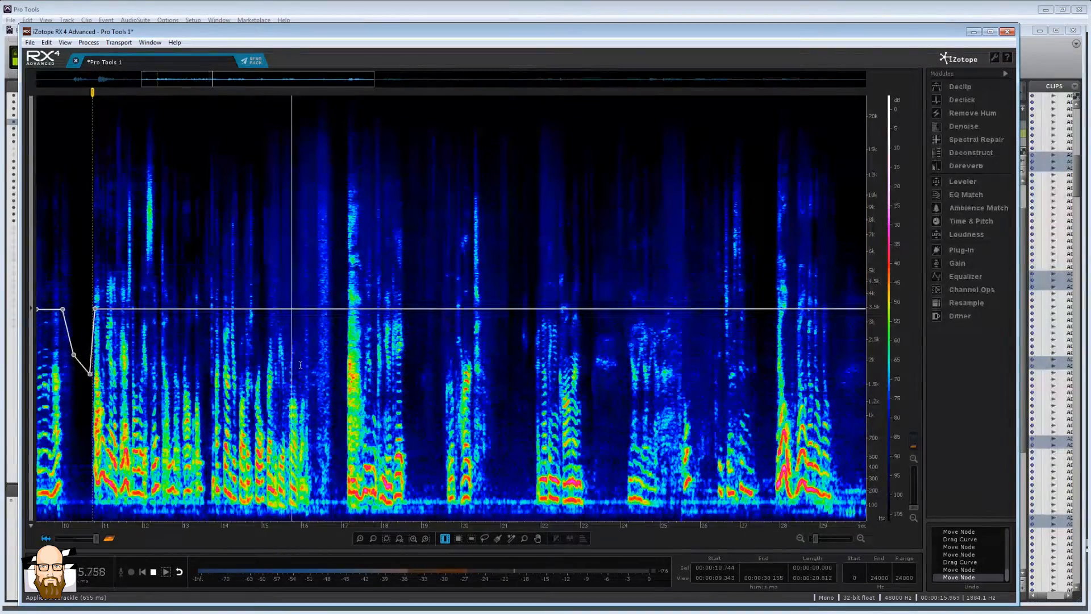
Dip the clip gain in the pause from about 16.1 to 17.1 seconds, play from about 15.6 seconds, and pull the last low node slightly earlier.
key(space)
mouse_move(309, 343)
mouse_down()
mouse_move(346, 335)
mouse_move(331, 356)
mouse_move(319, 344)
mouse_up()
click(287, 343)
key(space)
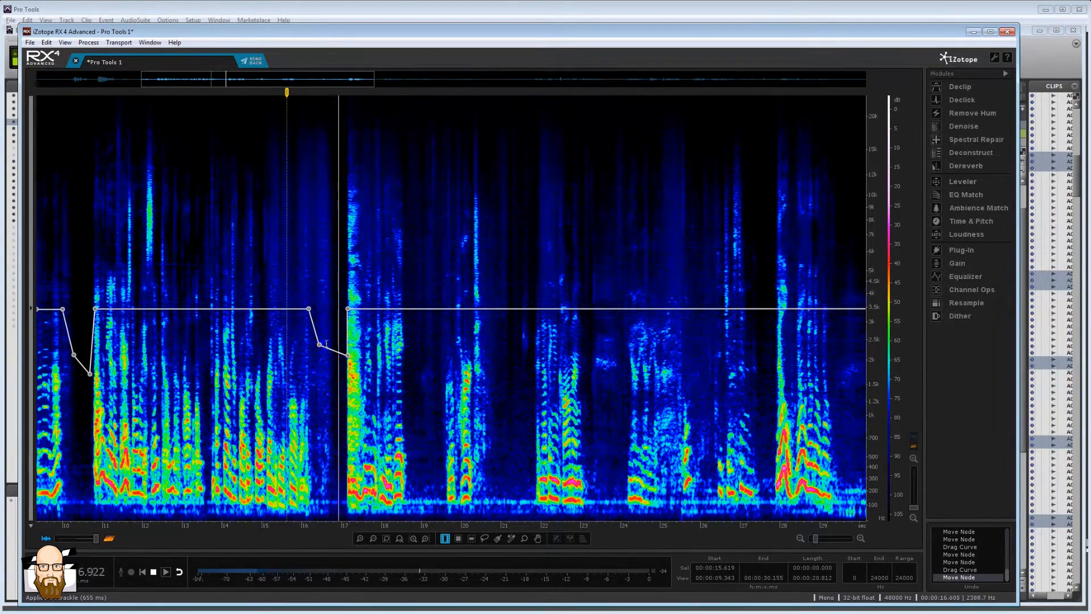
drag(347, 355, 342, 355)
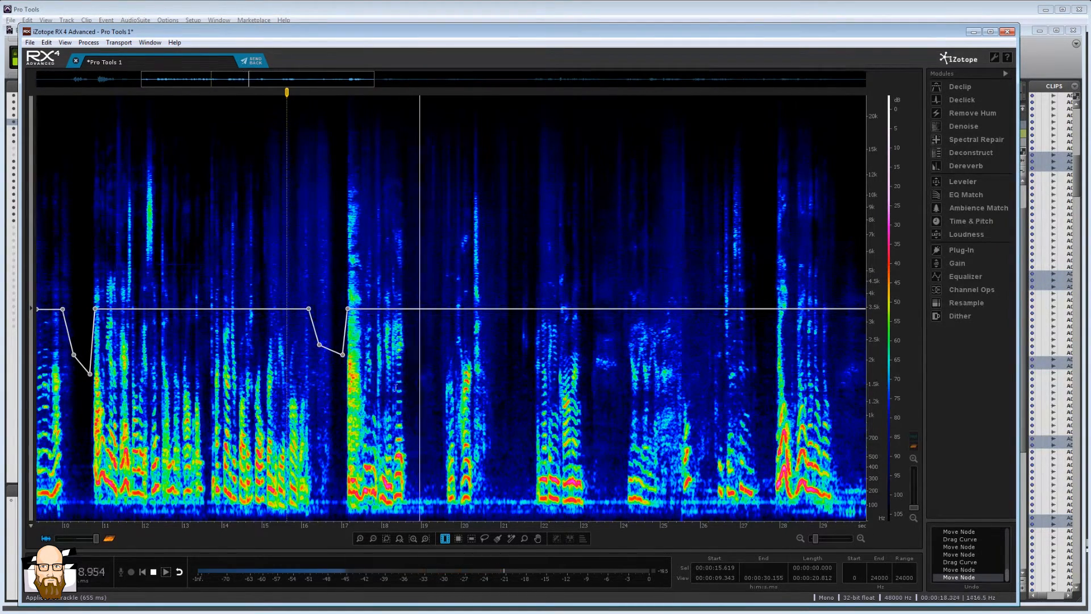
Dip the clip gain in each pause between the phrases from about 18.5 to 36.7 seconds.
click(408, 379)
drag(405, 379, 442, 372)
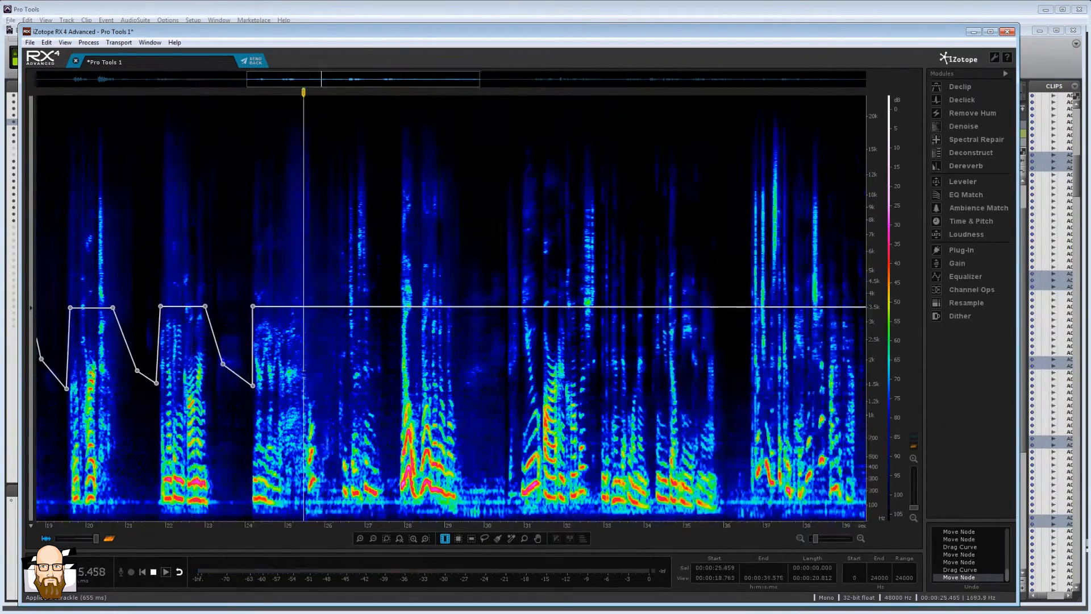
drag(344, 307, 344, 391)
drag(401, 307, 401, 401)
click(458, 372)
drag(521, 307, 520, 399)
click(408, 372)
drag(463, 307, 463, 395)
click(373, 372)
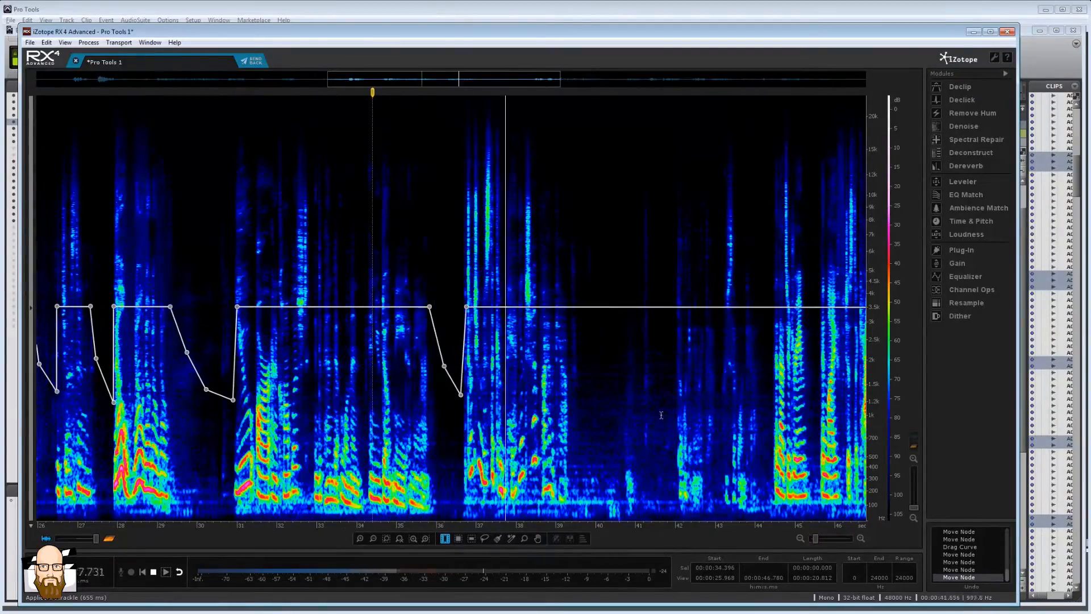
Dip the clip gain in the pauses from about 39 to 42 seconds and from about 43.4 to 44.5 seconds.
click(329, 369)
drag(368, 307, 368, 392)
drag(441, 307, 441, 416)
drag(529, 307, 529, 379)
click(517, 372)
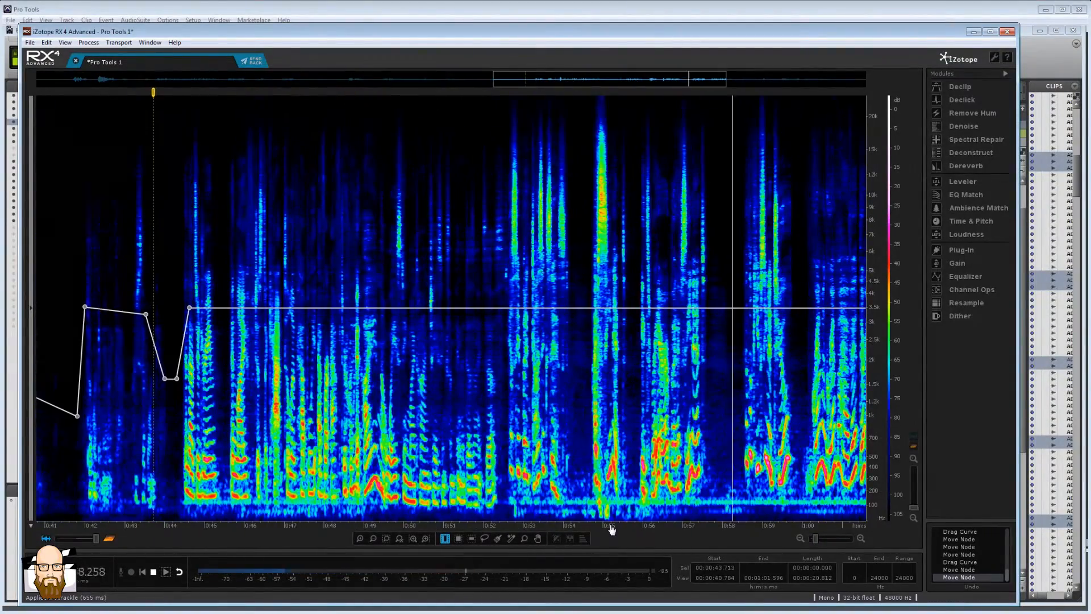
Dip the clip gain in the four pauses between the phrases from about 0:54 to 1:03.
drag(590, 307, 590, 374)
drag(742, 308, 742, 381)
drag(802, 517, 776, 522)
drag(536, 308, 536, 356)
drag(645, 308, 645, 369)
click(373, 341)
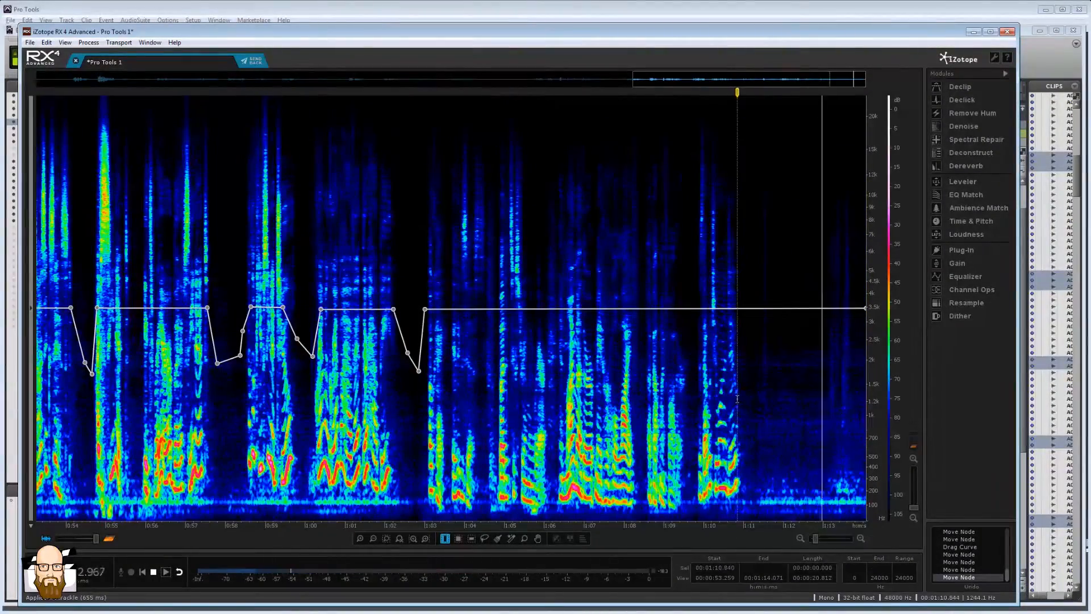
Fade the clip gain down from about 1:10.8 to the end of the clip and play the last phrase.
drag(738, 301, 1033, 399)
mouse_move(786, 308)
mouse_down()
mouse_move(797, 453)
mouse_move(766, 360)
mouse_move(794, 439)
mouse_up()
key(space)
click(696, 364)
key(space)
Steepen the closing fade with a low node at about 1:11.1, lower the end node, and play from about 1:09.
drag(766, 359, 753, 385)
click(666, 392)
key(space)
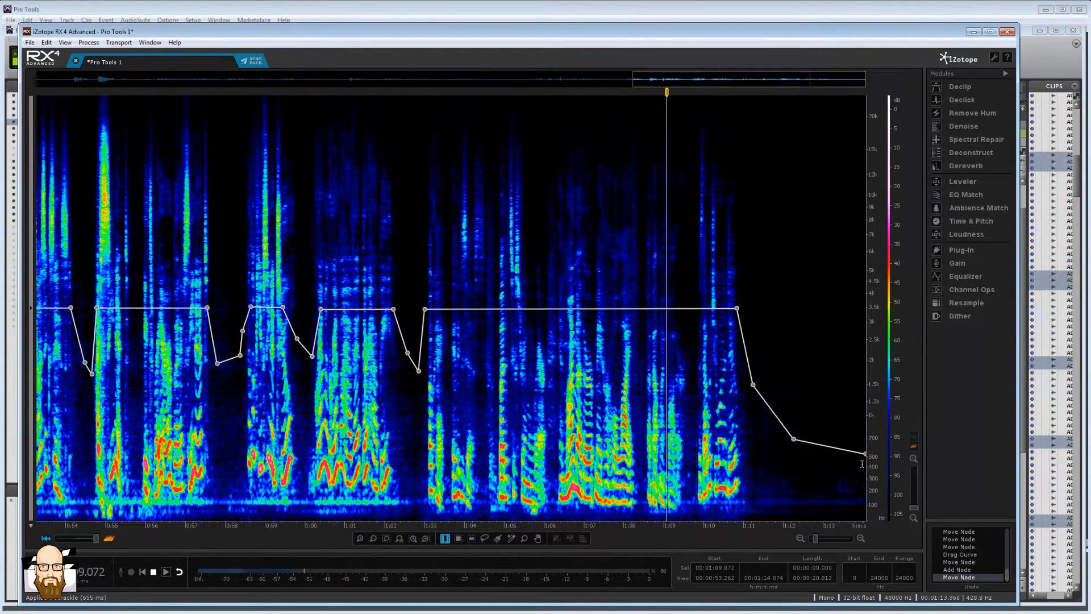
key(space)
drag(865, 454, 865, 465)
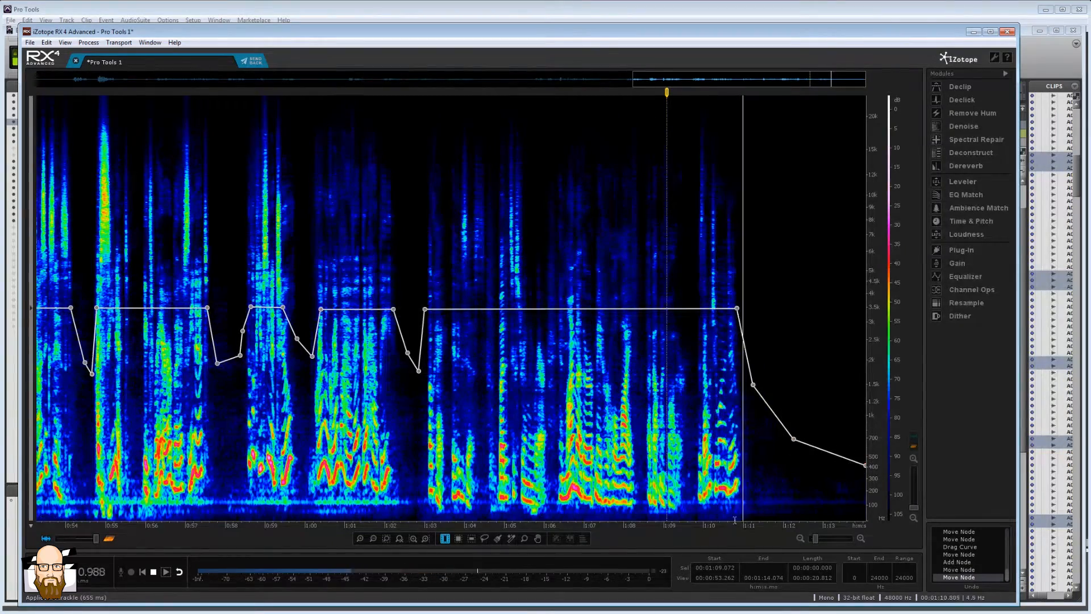
key(space)
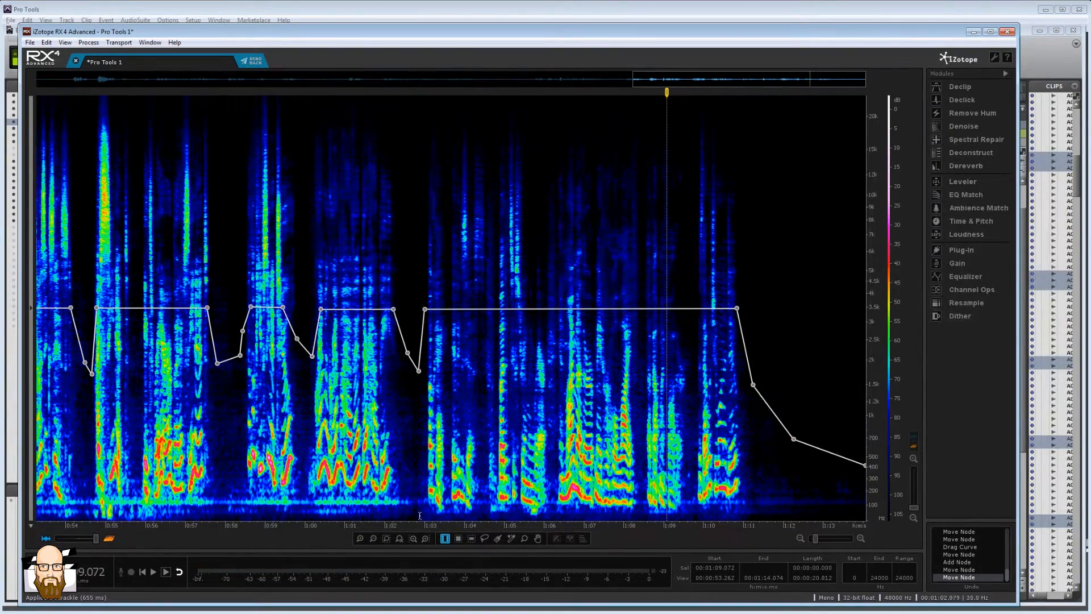
Review the clip gain curve from the end of the clip back to its start.
scroll(418, 529, left, 3)
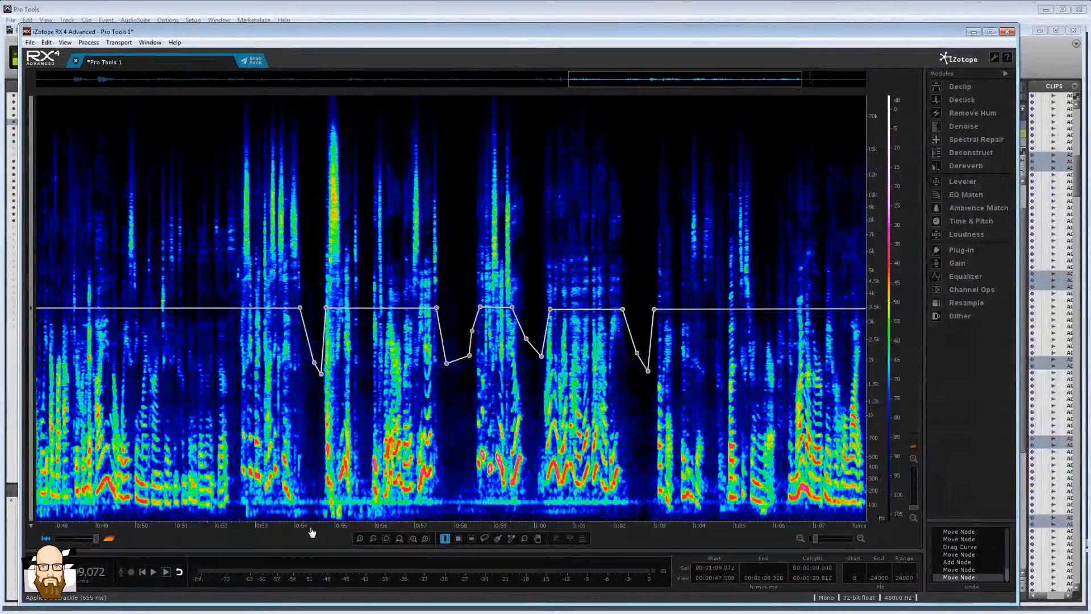
scroll(216, 532, left, 10)
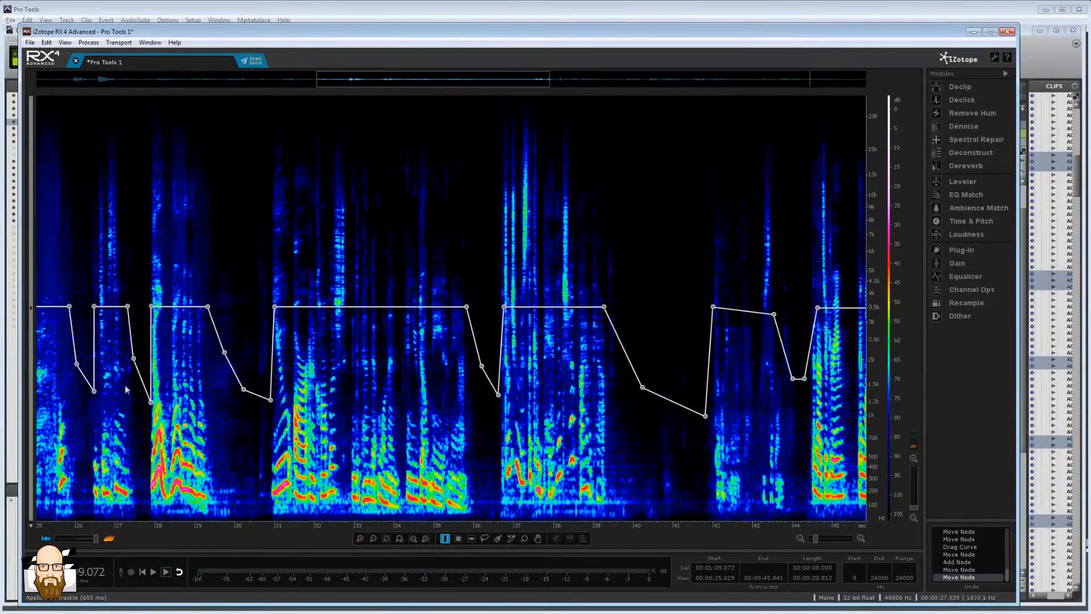
scroll(230, 530, left, 5)
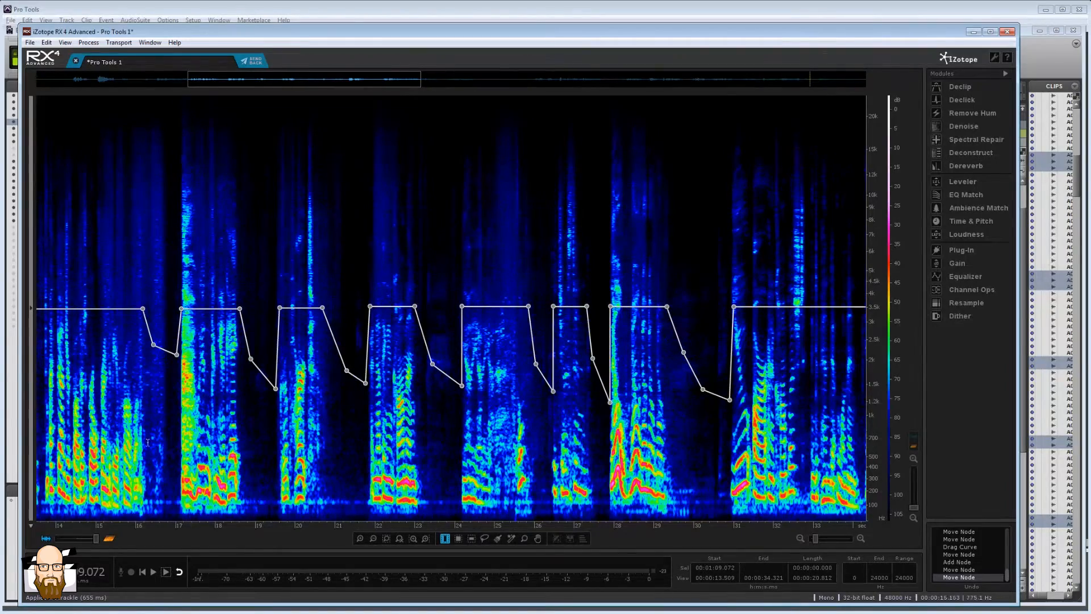
scroll(153, 528, left, 6)
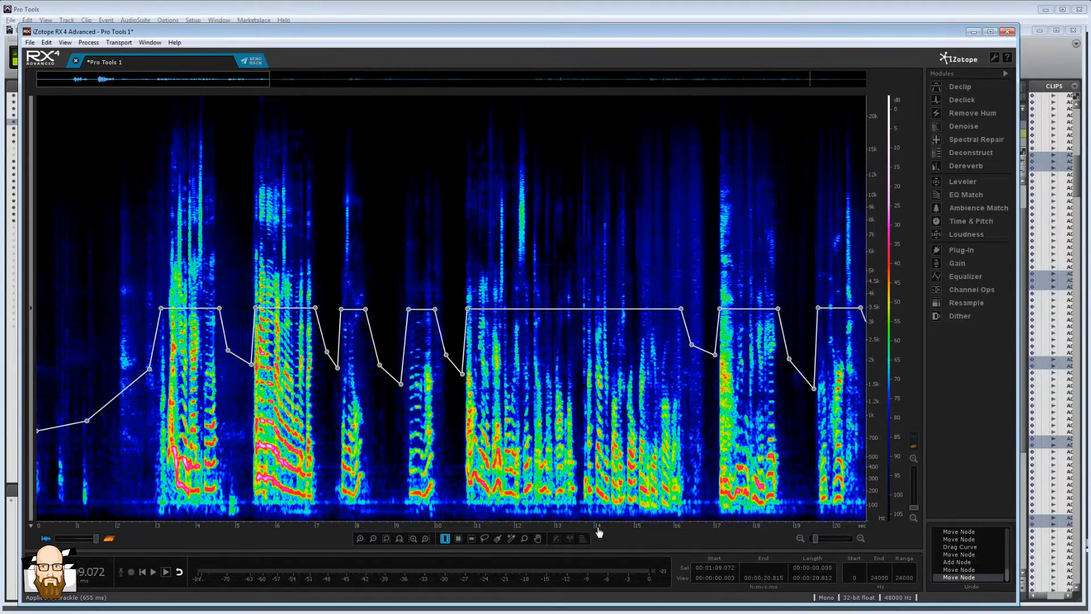
drag(600, 529, 333, 528)
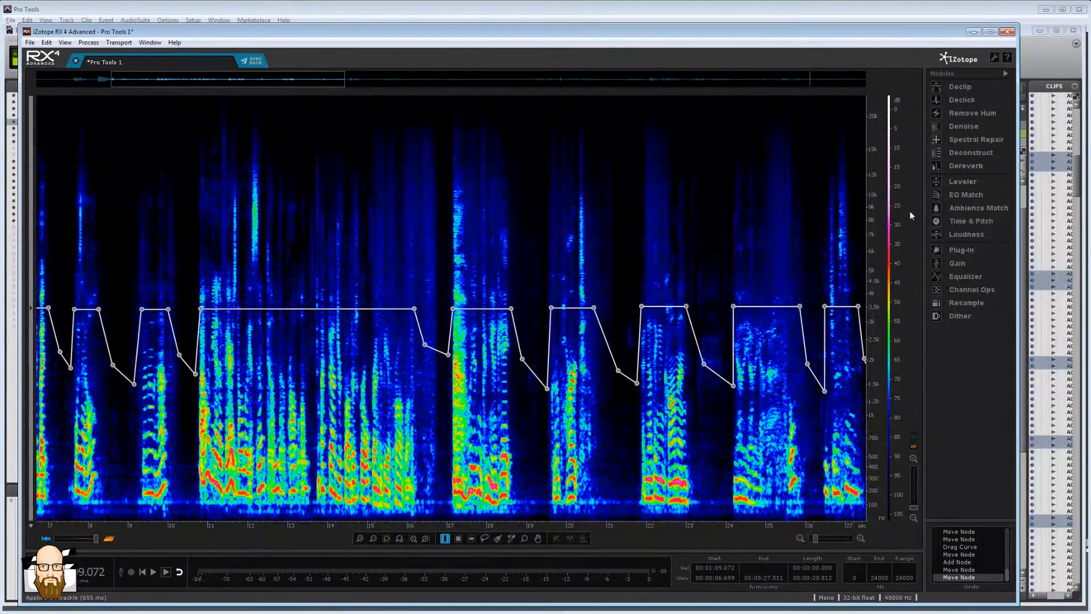
Open the Equalizer module and set its high-pass filter to 70.4 Hz with a Q of 3.1.
click(966, 277)
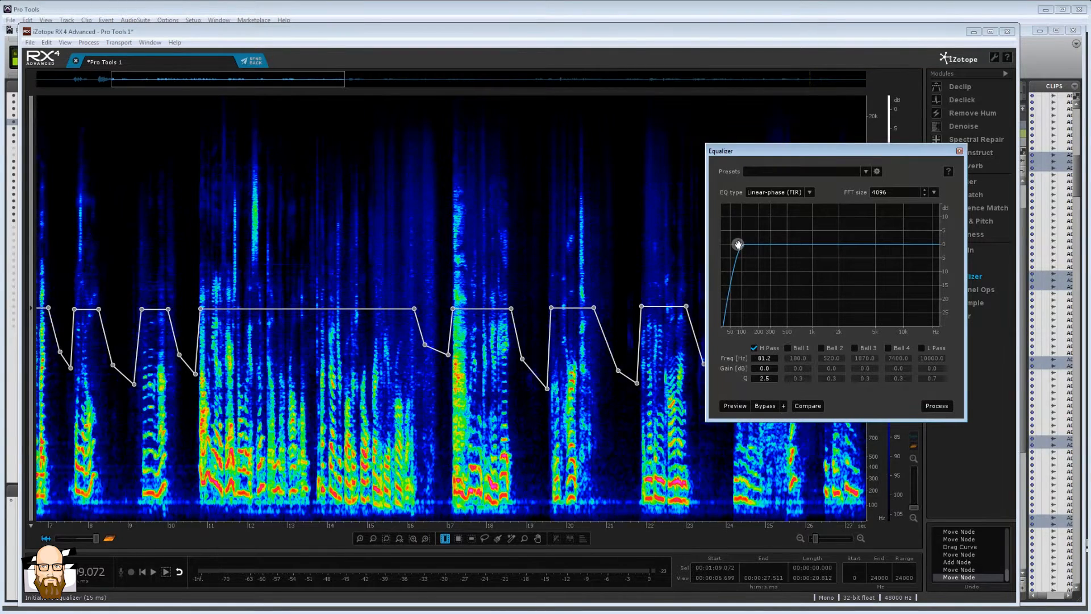
drag(737, 245, 735, 244)
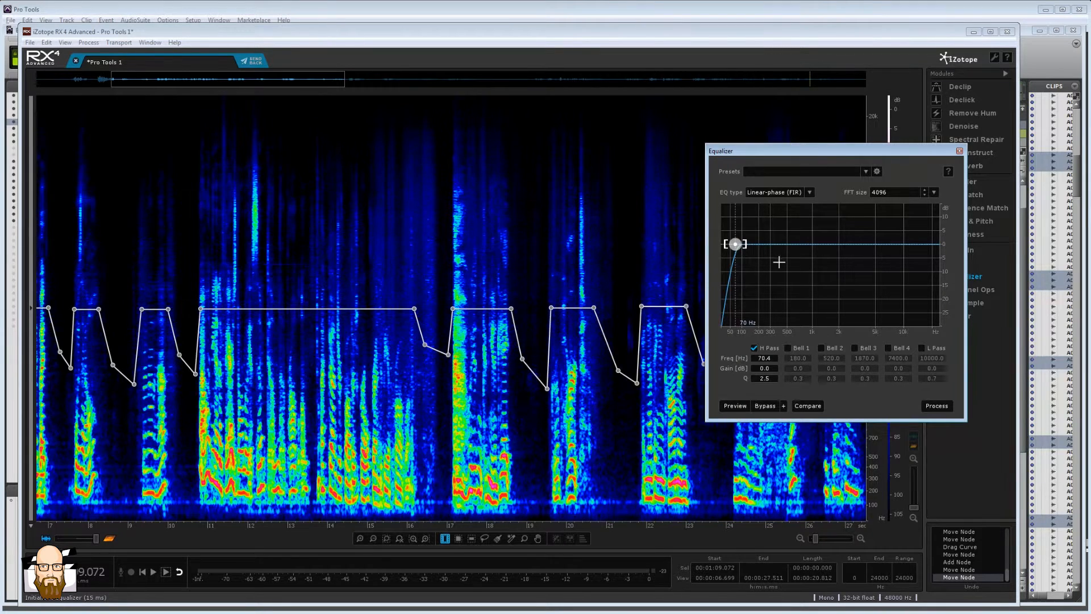
drag(745, 244, 721, 245)
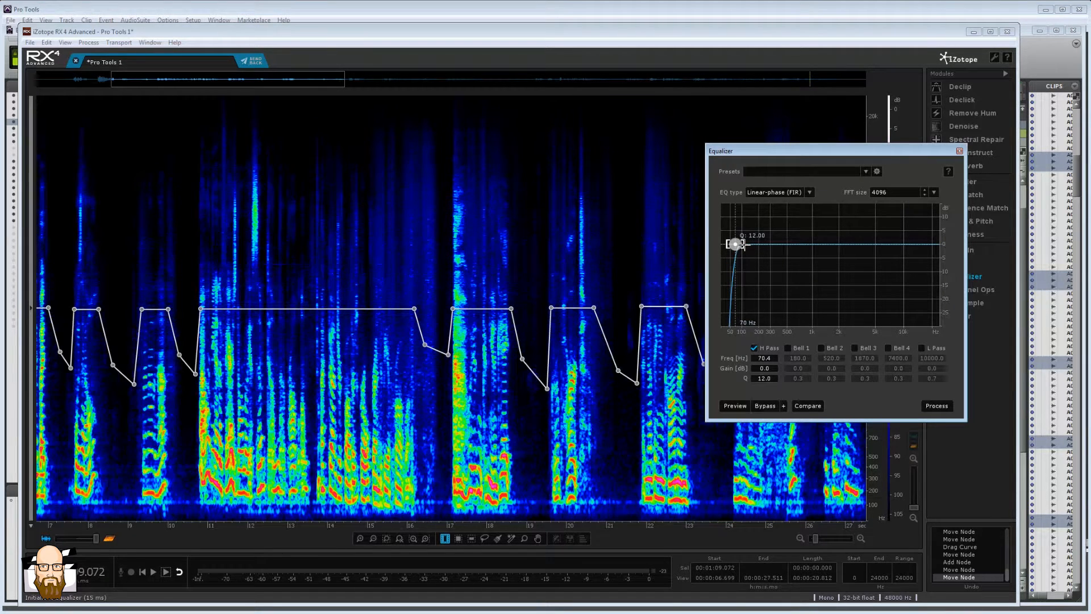
drag(743, 246, 747, 247)
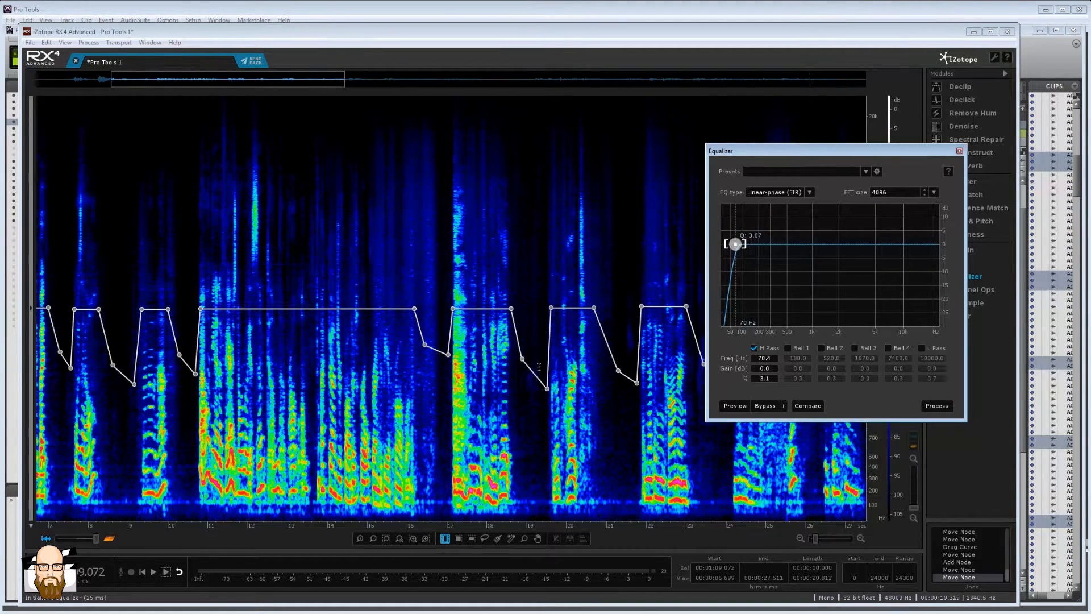
Process the whole clip with the high-pass equalizer and place the playhead at about 8.3 seconds.
click(940, 407)
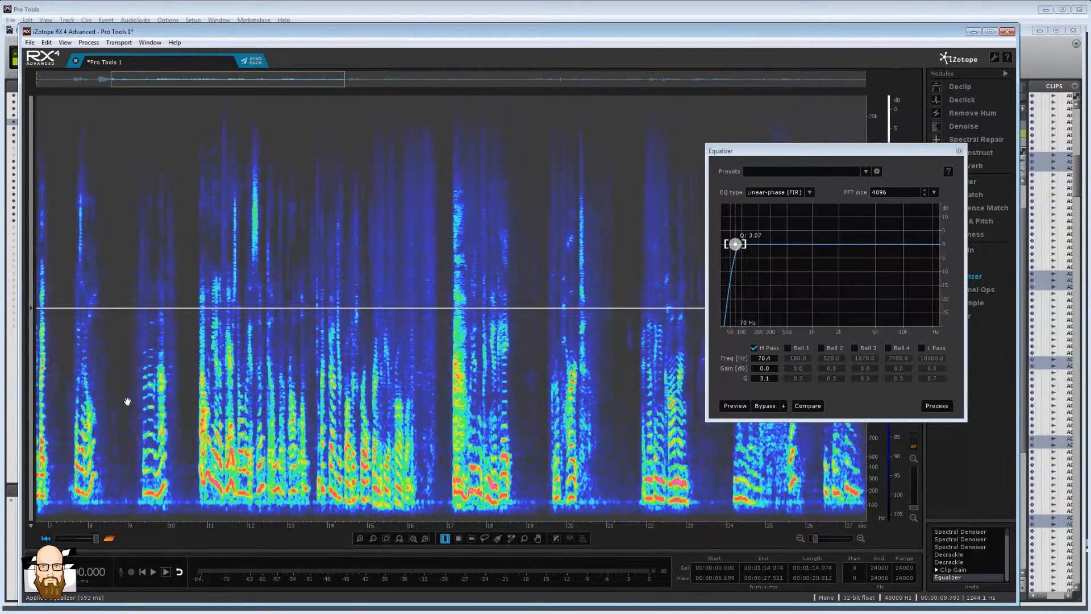
click(104, 362)
click(100, 346)
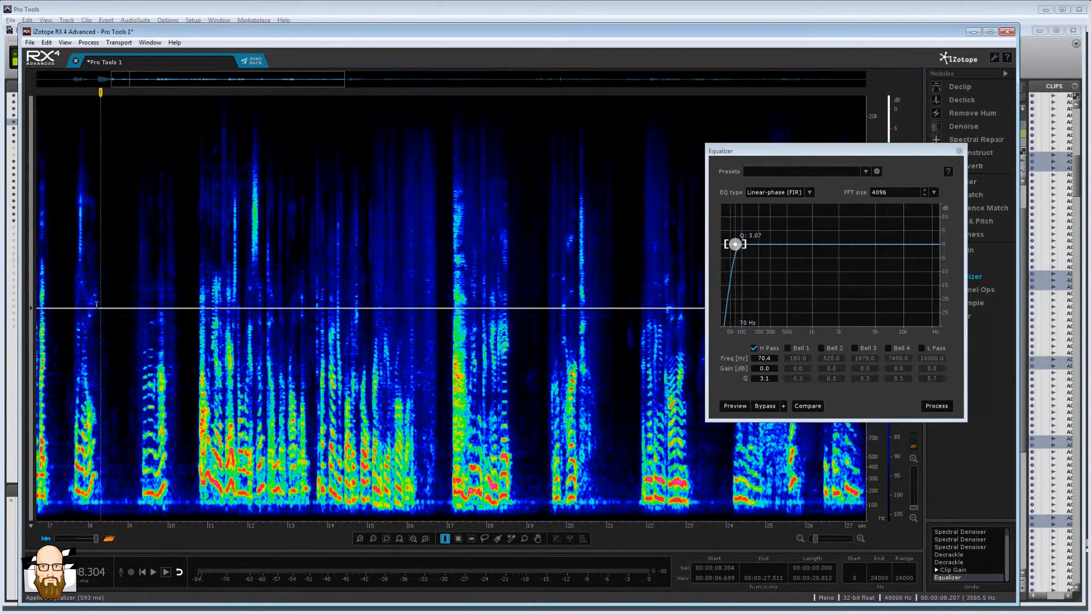
Highlight the passage from about 8.0 to 17.5 seconds, and play the equalized dialogue from about 7.7 seconds.
drag(89, 313, 467, 334)
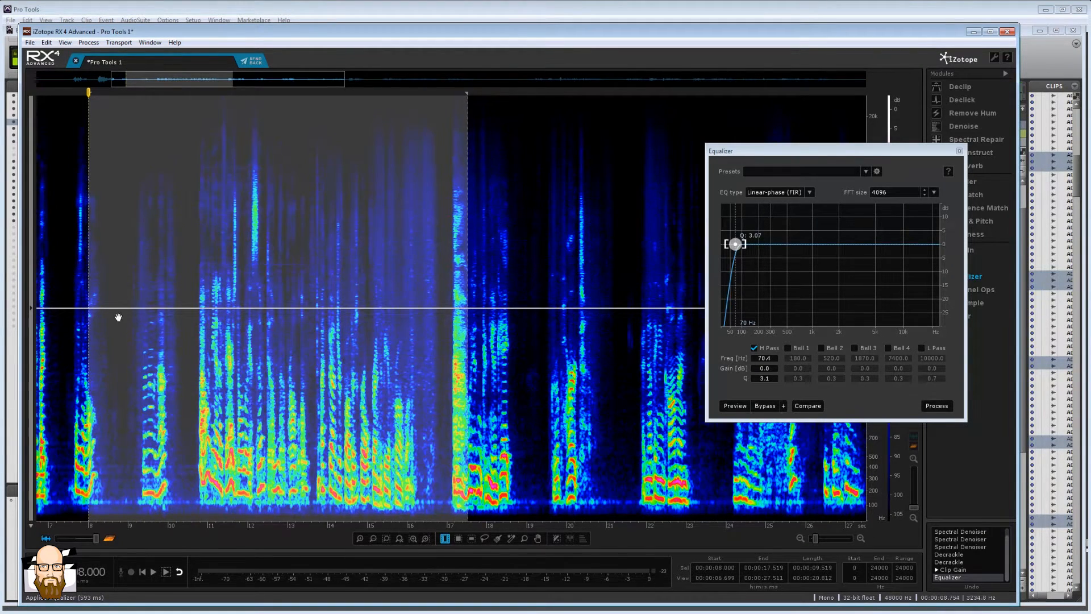
click(136, 371)
key(space)
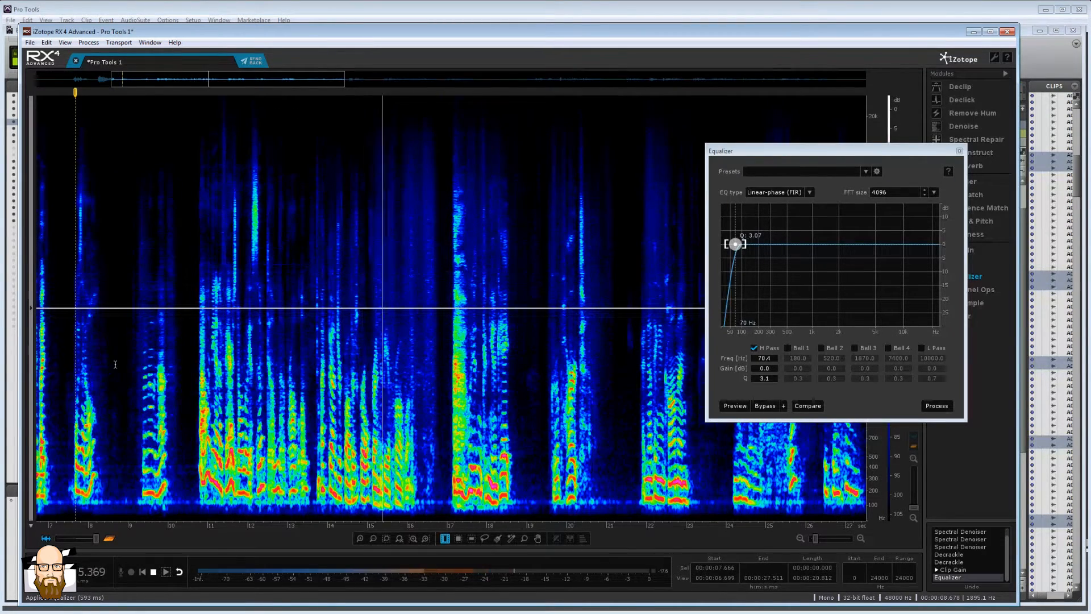
key(space)
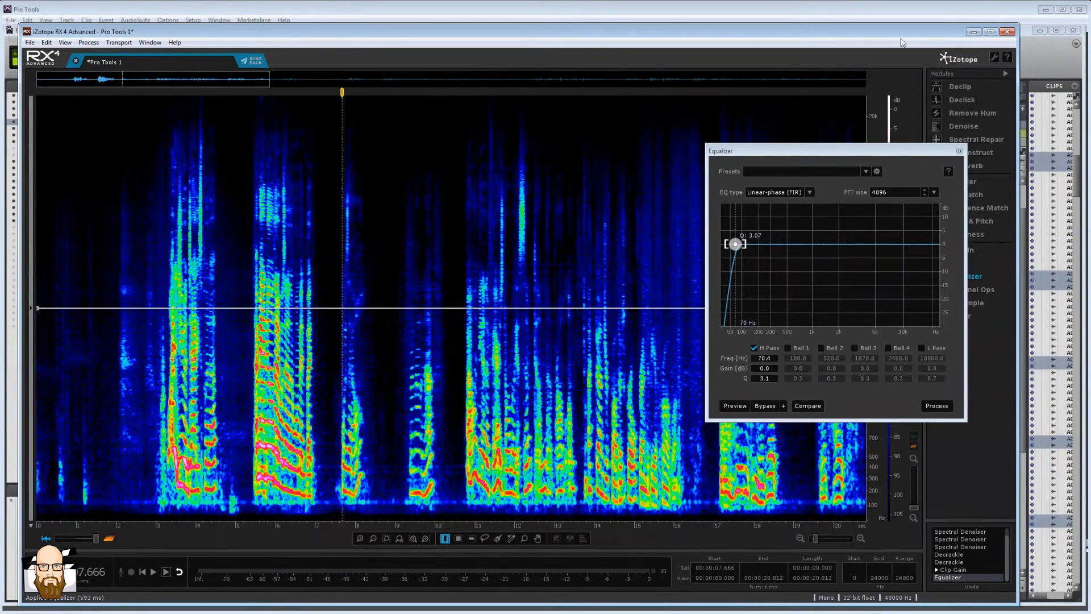
Close the Equalizer, open the Leveler module, set the target RMS to -25.2 dB, and apply it as clip gain.
click(959, 151)
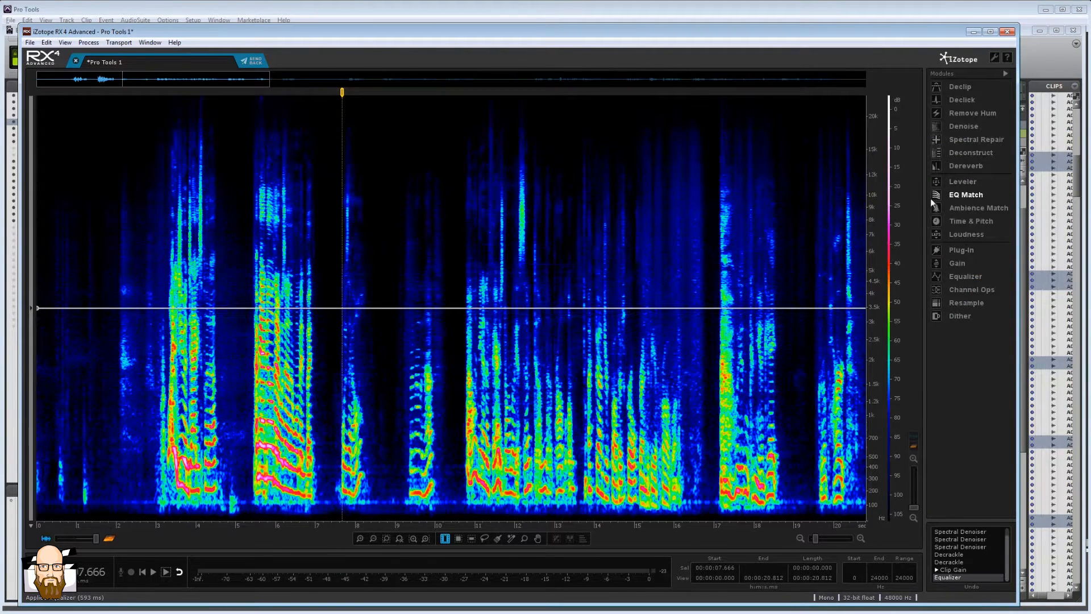
click(945, 183)
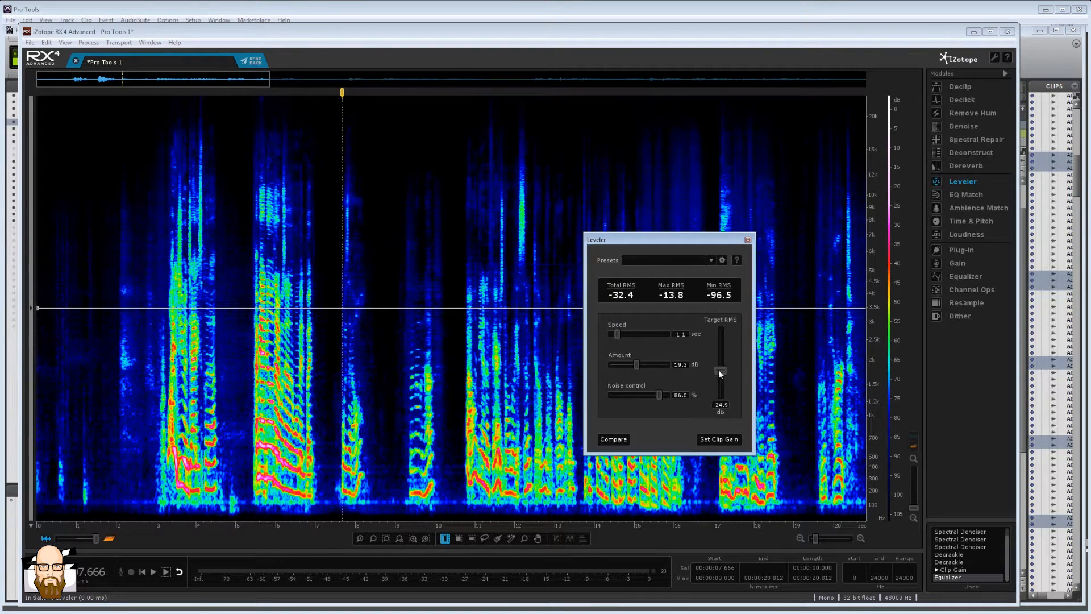
drag(720, 374, 720, 377)
click(722, 439)
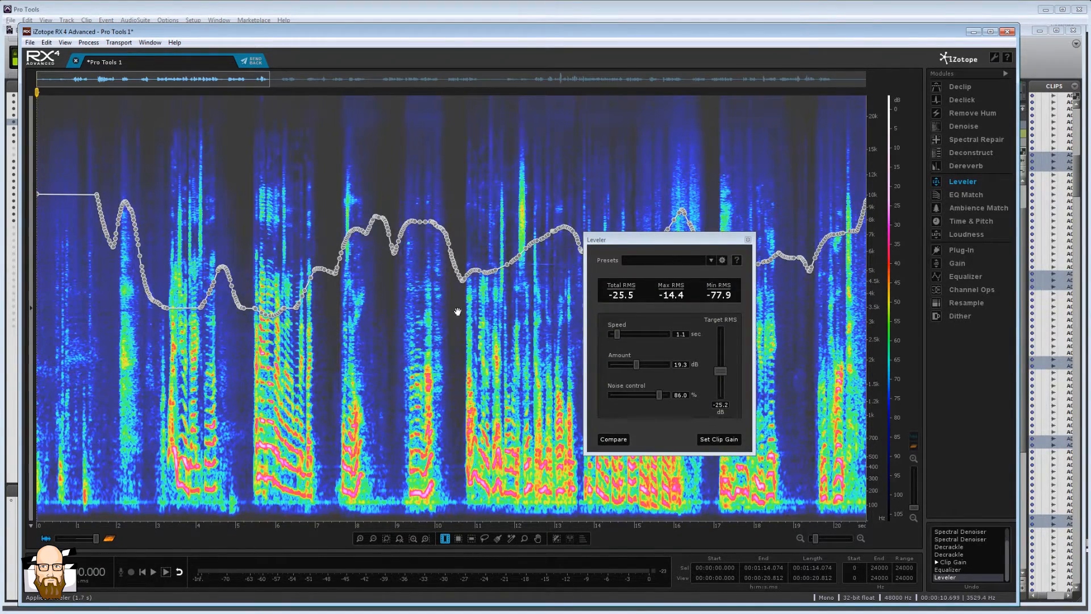
Examine the Leveler's clip gain curve over the opening 3 seconds, the early phrase gaps, and on to about 36 seconds.
click(135, 351)
drag(156, 341, 35, 323)
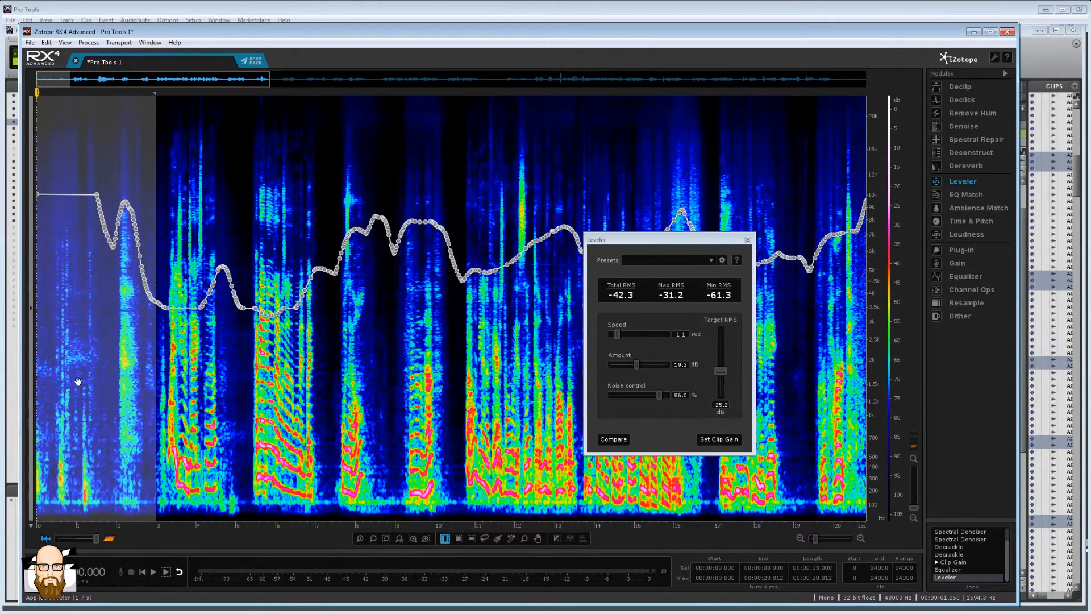
drag(151, 348, 38, 350)
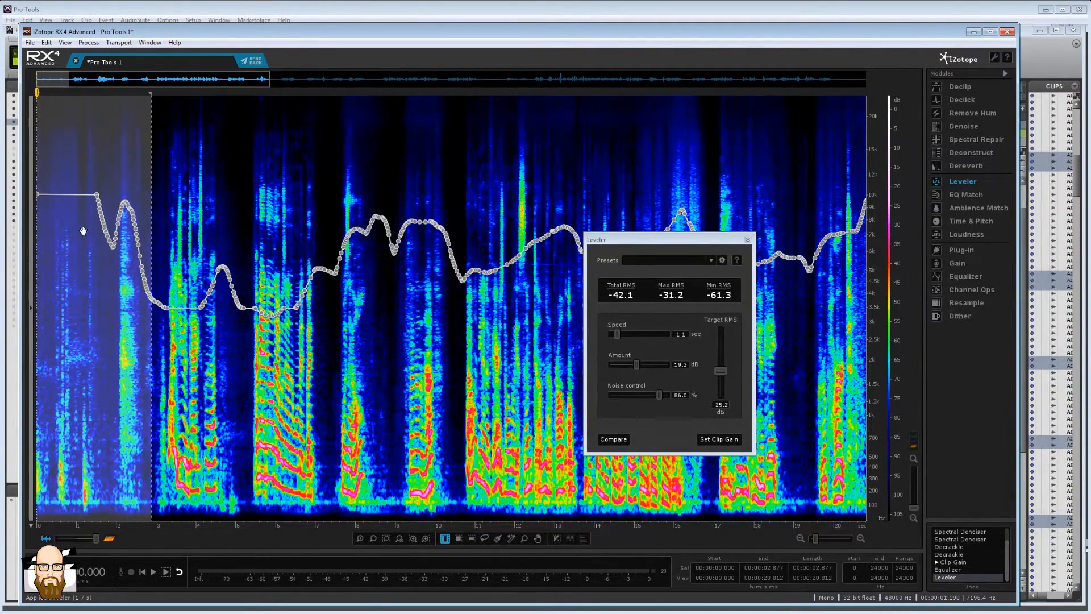
click(202, 328)
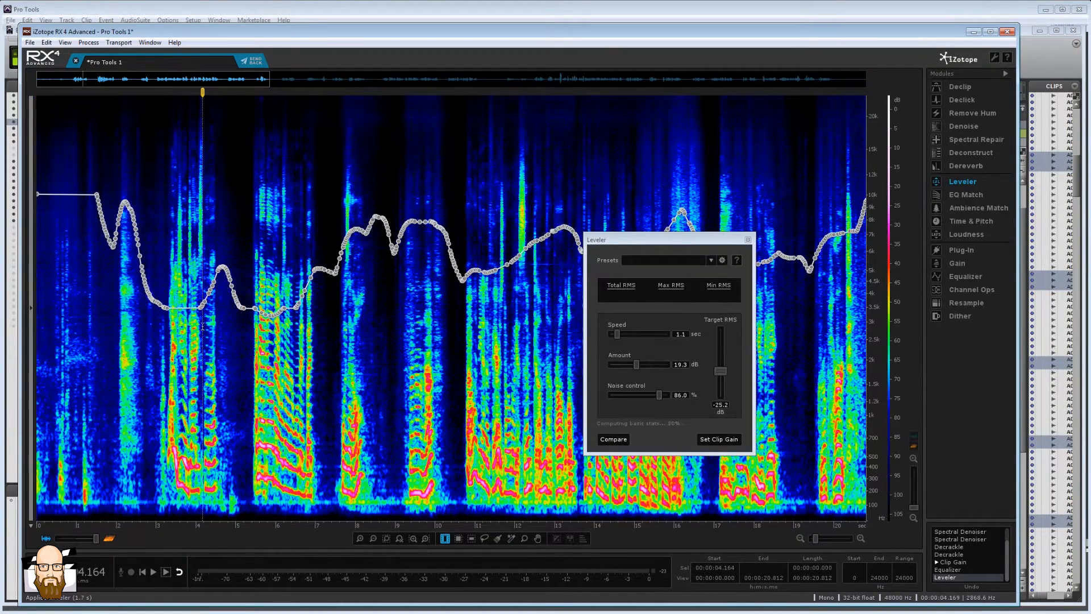
drag(189, 328, 253, 329)
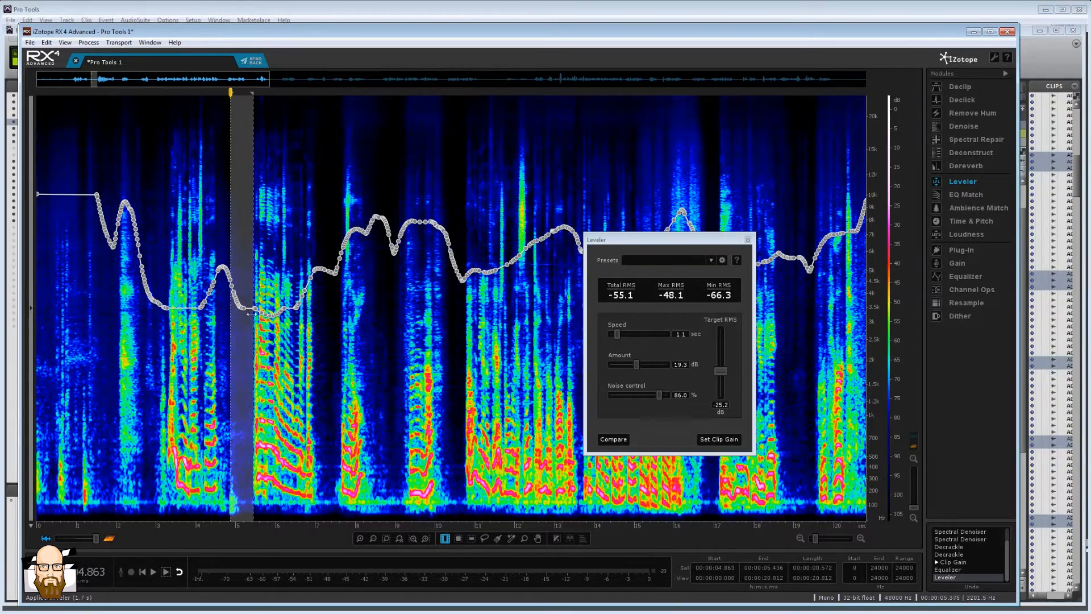
click(223, 336)
drag(201, 330, 233, 328)
click(201, 328)
click(290, 335)
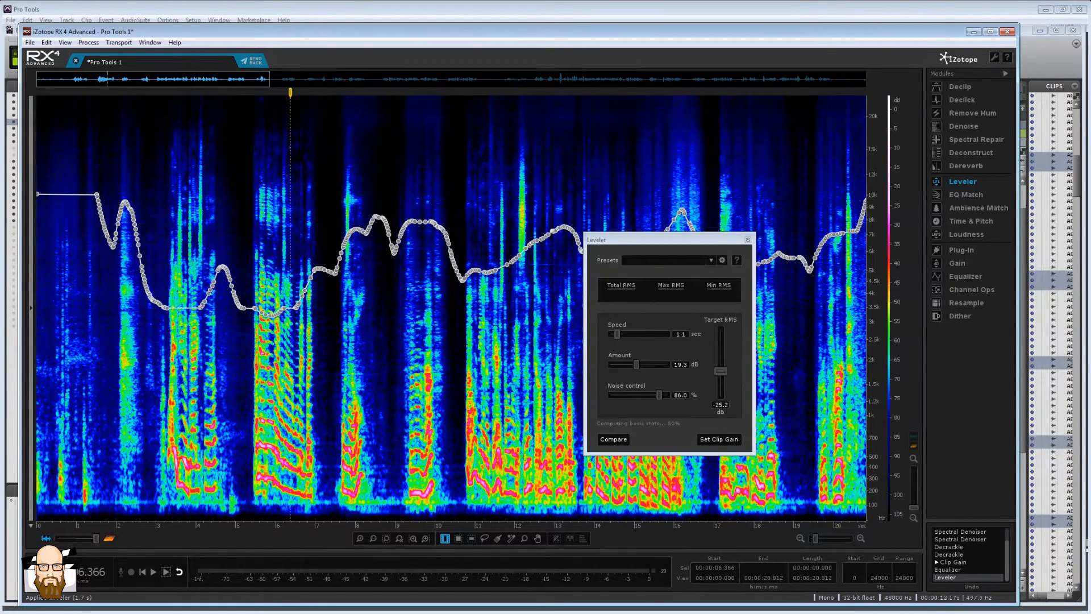
drag(529, 528, 48, 480)
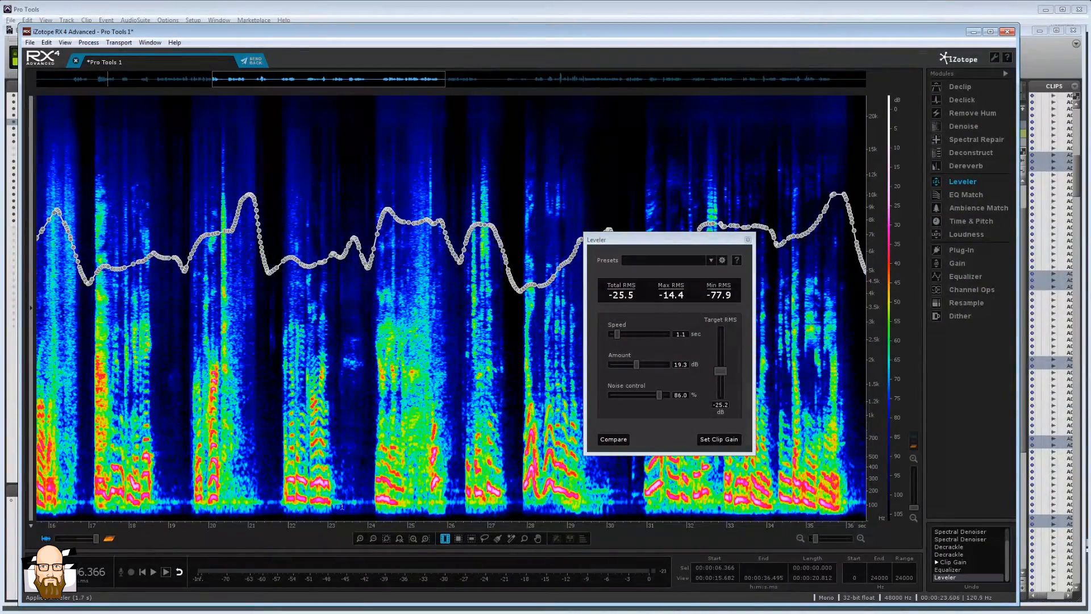
drag(285, 530, 969, 504)
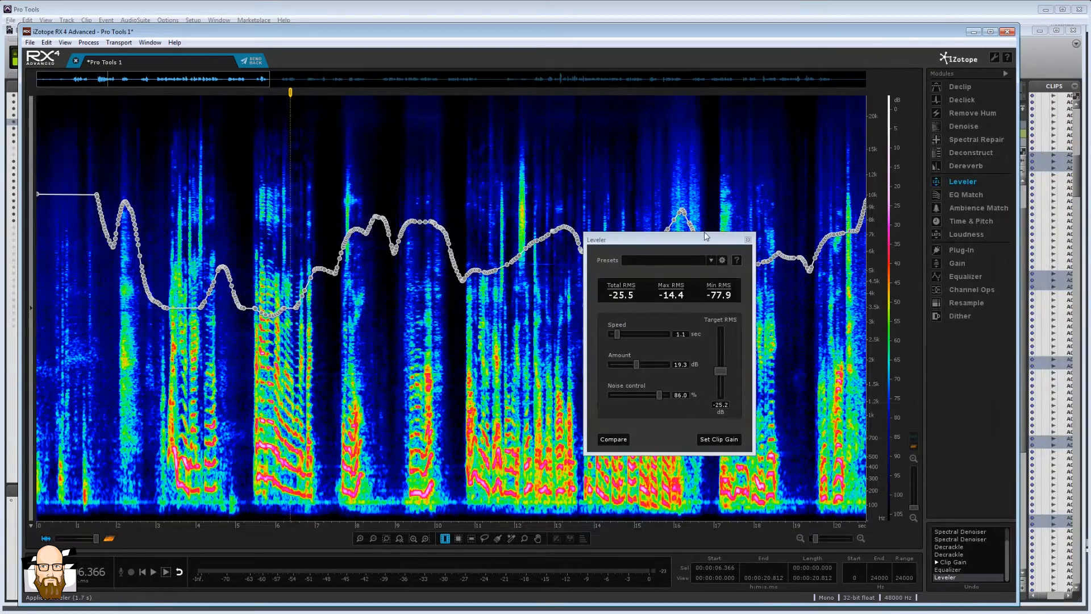
Move the Leveler window off the curve and remove the clip gain nodes from the clip start to about 3.2 seconds.
drag(705, 239, 911, 243)
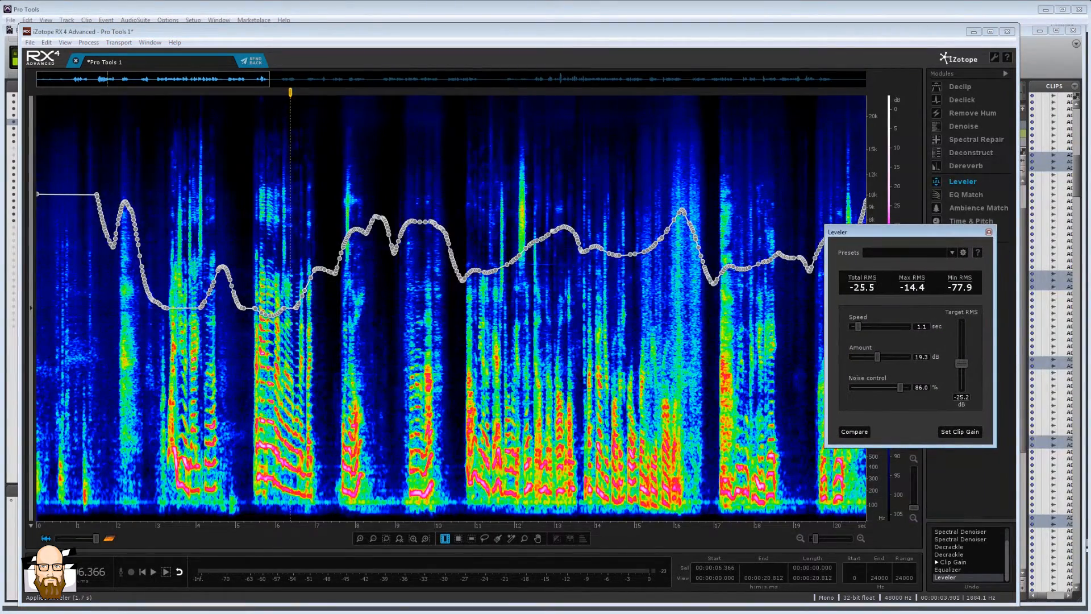
click(176, 376)
key(Home)
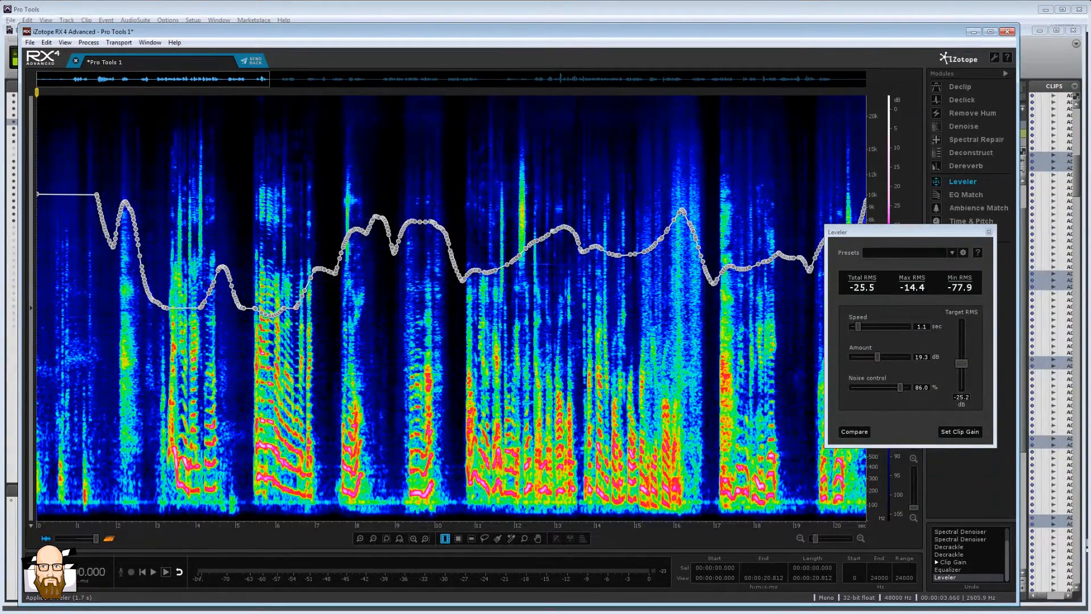
drag(178, 331, 138, 327)
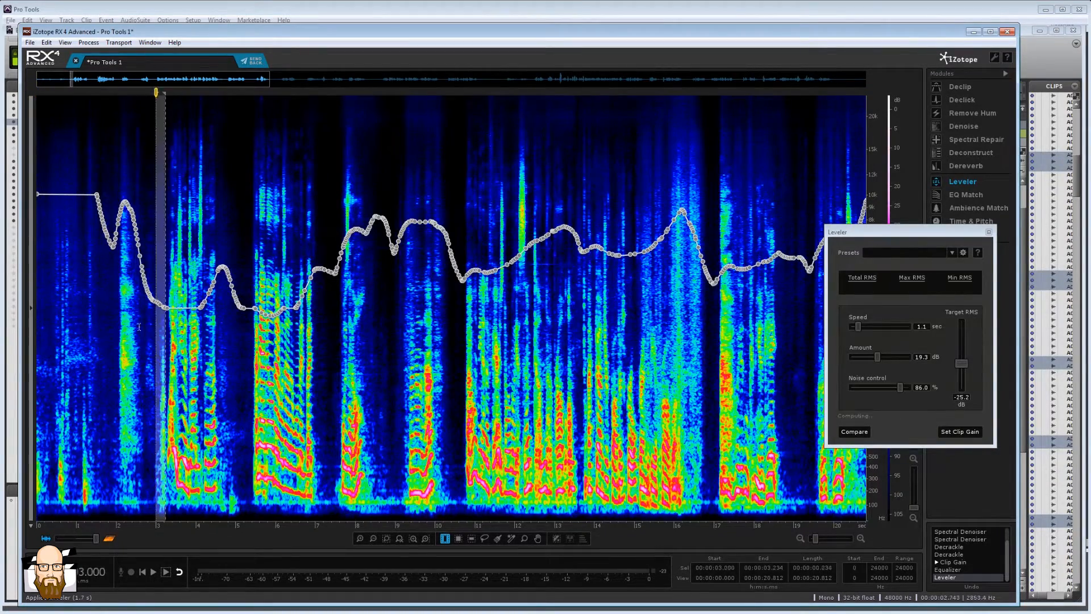
key(shift+Home)
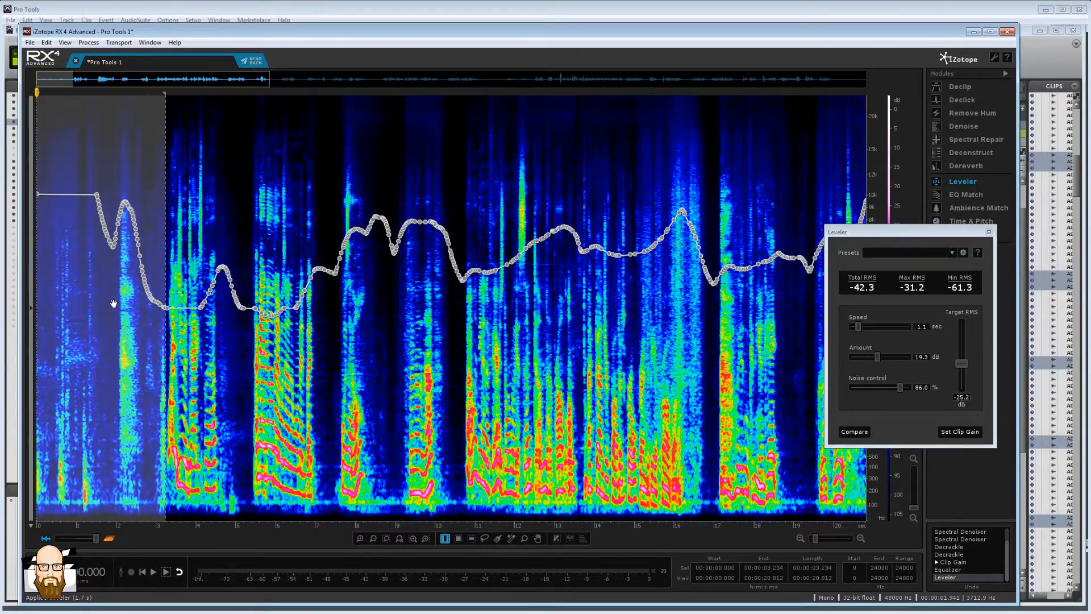
key(Delete)
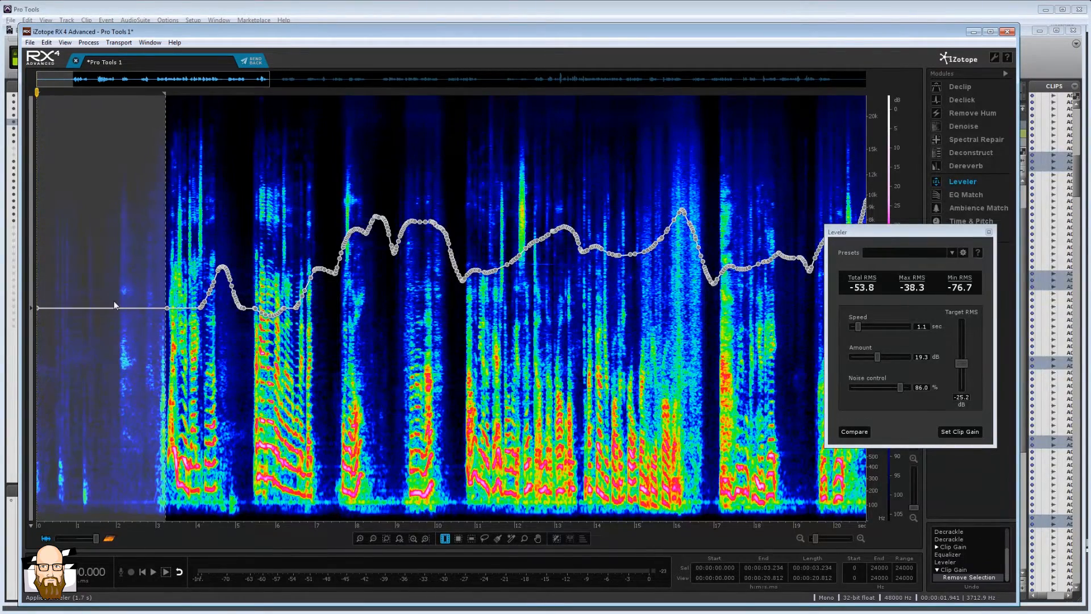
Check the flattened opening of the clip gain curve and play from 2.0 seconds.
click(116, 334)
click(92, 336)
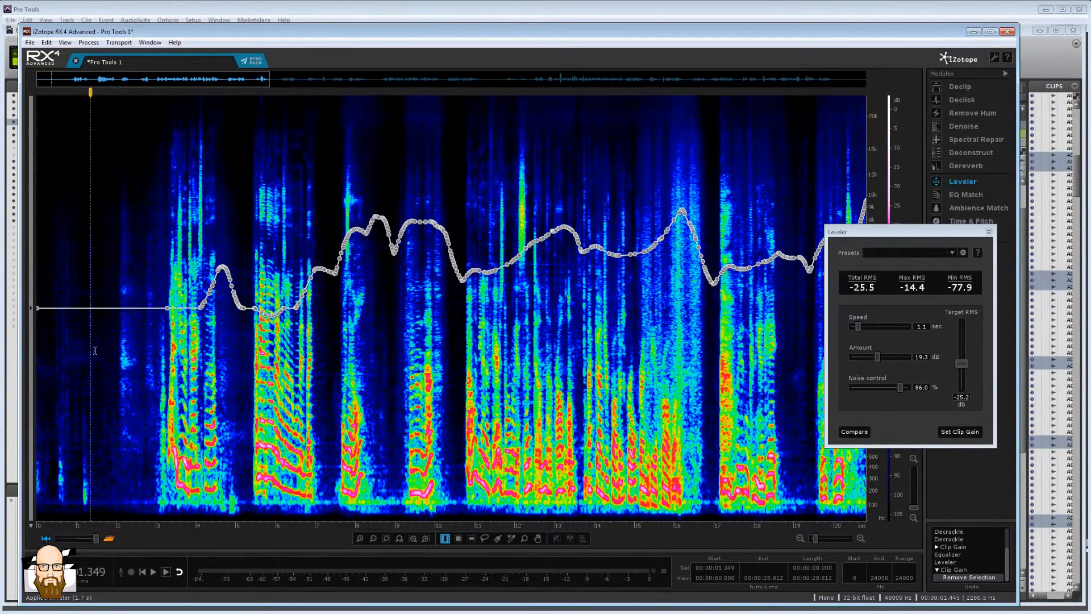
click(76, 338)
drag(70, 339, 236, 341)
click(110, 343)
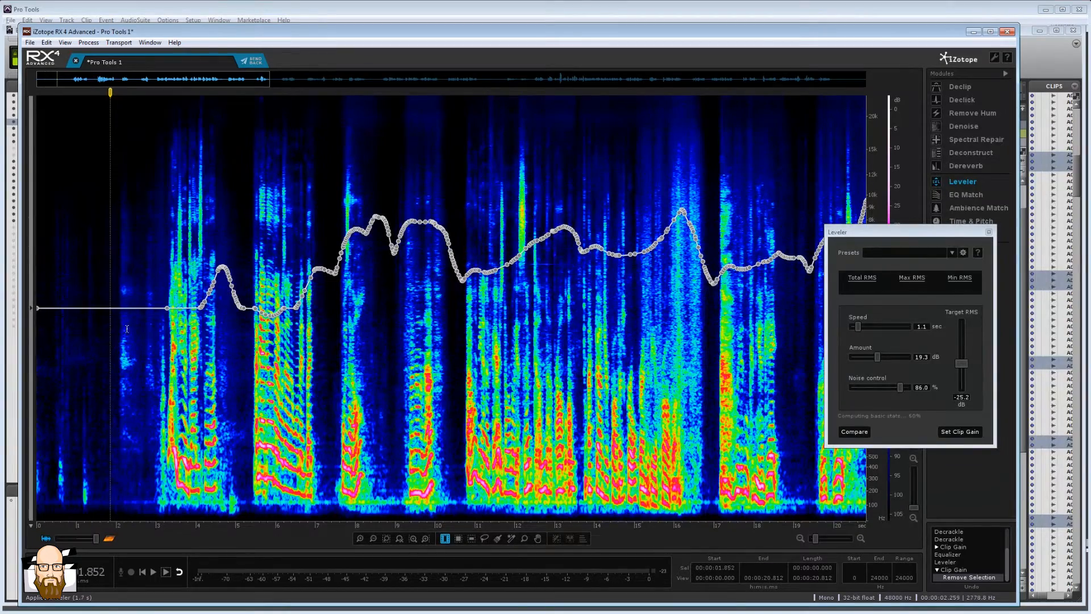
click(127, 339)
click(122, 337)
click(146, 333)
drag(155, 333, 525, 333)
click(132, 336)
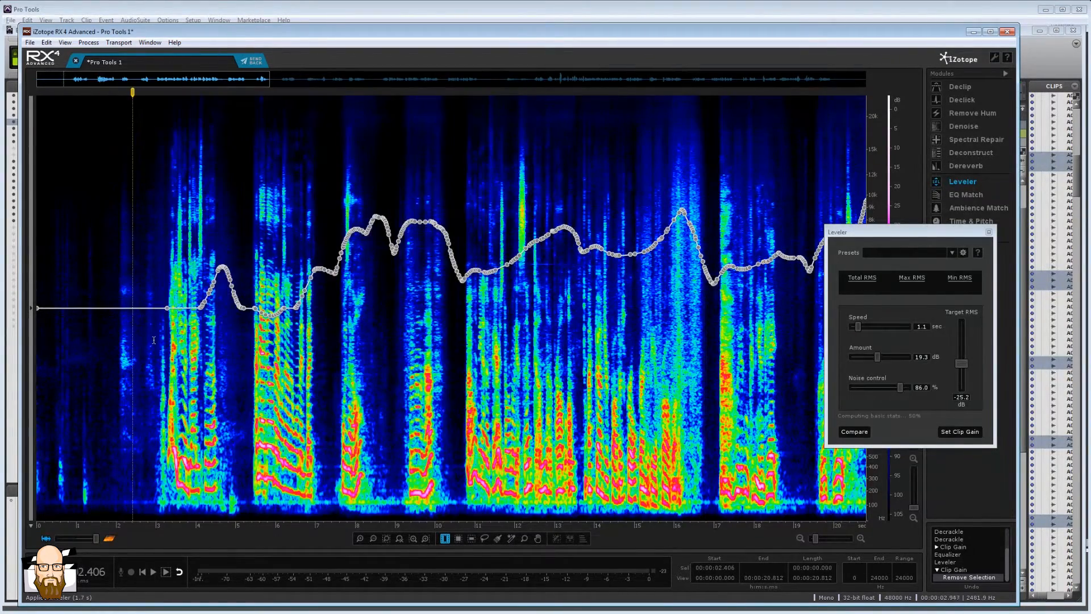
click(139, 341)
click(103, 337)
click(117, 336)
key(space)
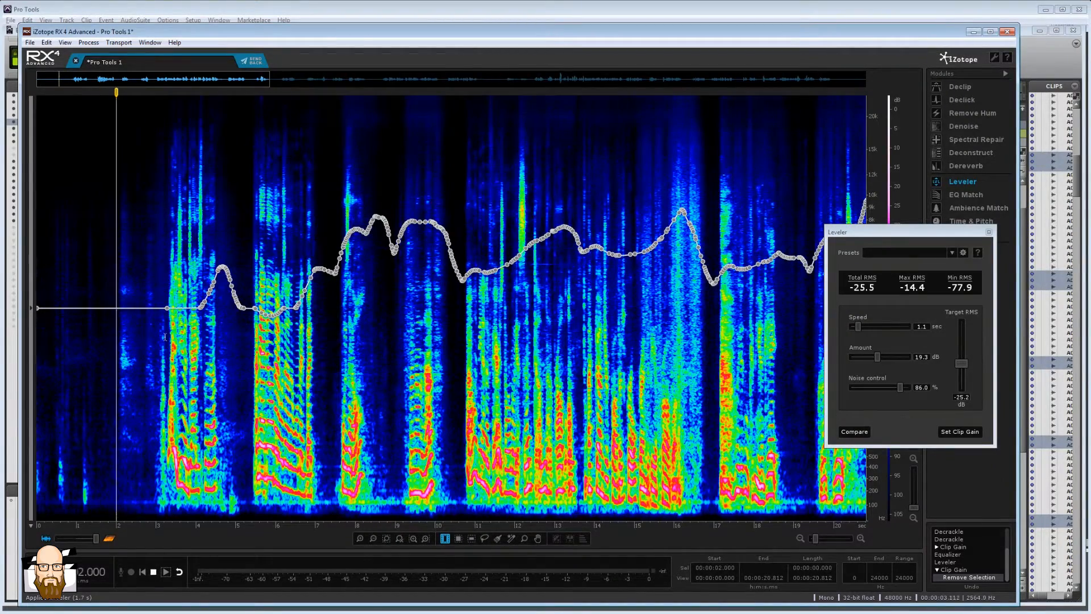
key(space)
Remove the clip gain nodes between about 4.0 and 5.2 seconds, and play from about 5.1 seconds.
drag(197, 329, 236, 329)
click(193, 323)
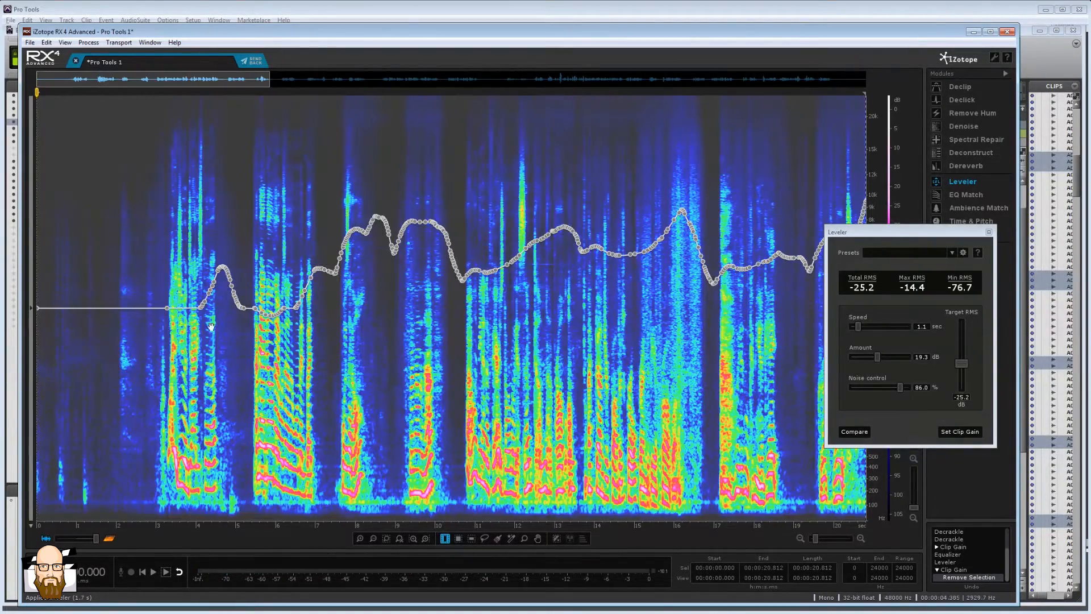
click(196, 324)
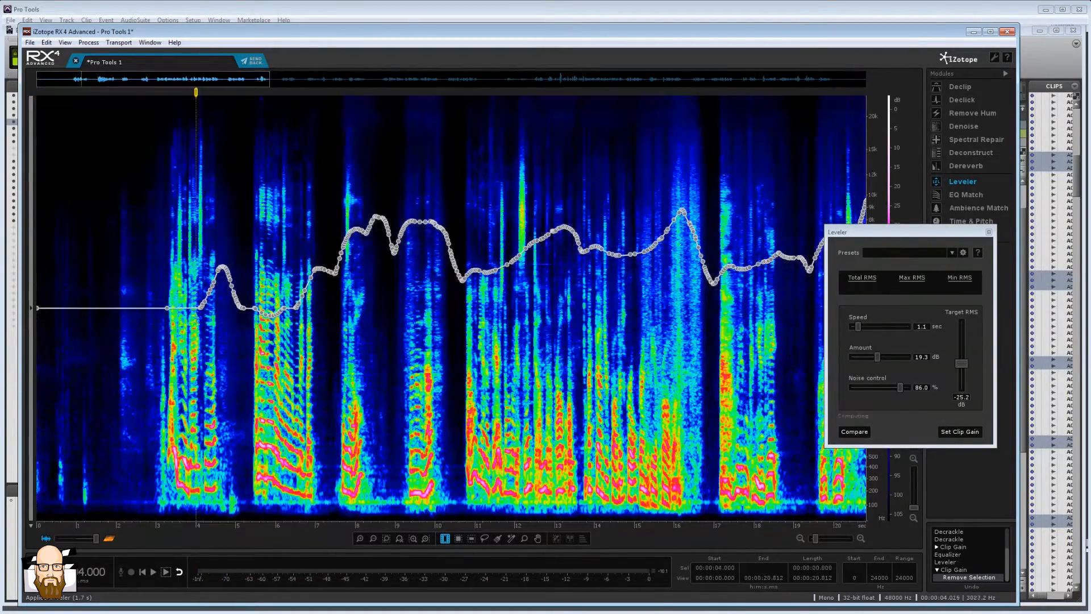
drag(197, 319, 246, 325)
key(Delete)
click(241, 330)
key(space)
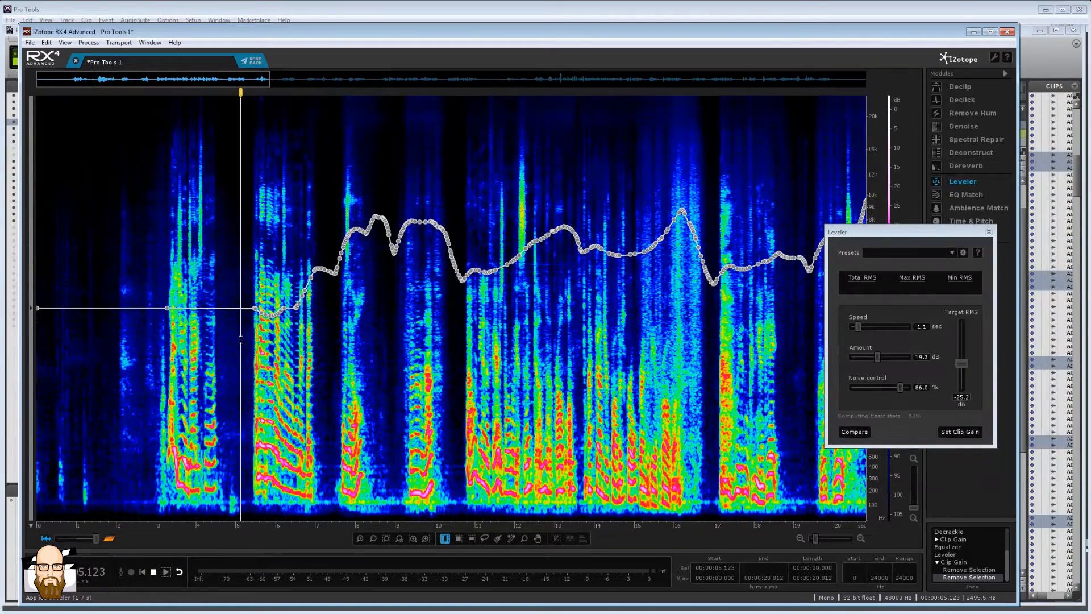
key(space)
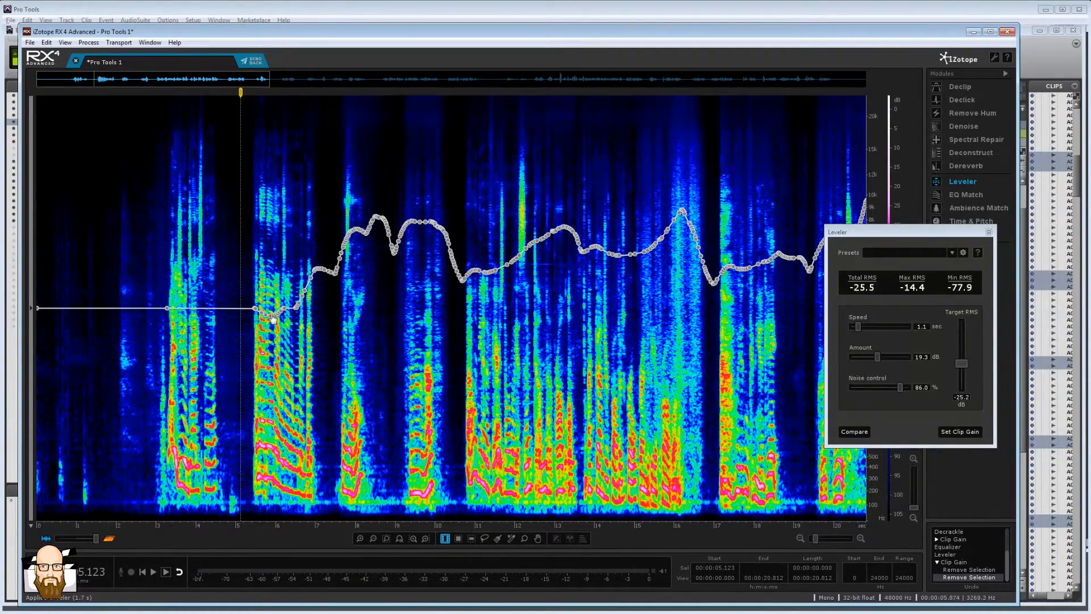
Examine the rising clip gain from about 6.5 to 8.7 seconds and play that passage from about 6.2 seconds.
drag(299, 330, 335, 338)
click(305, 337)
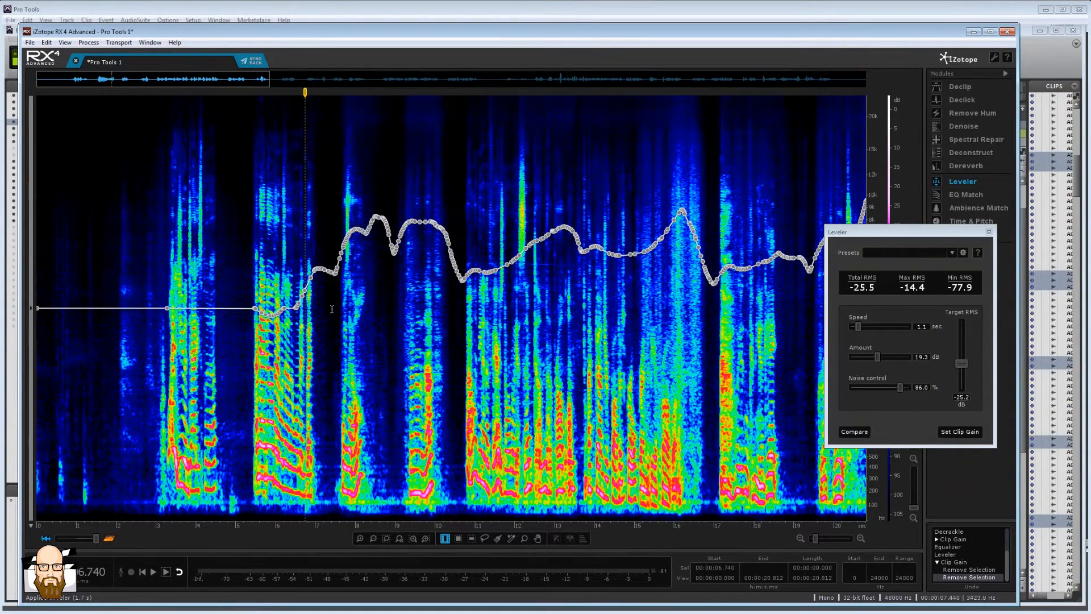
click(299, 321)
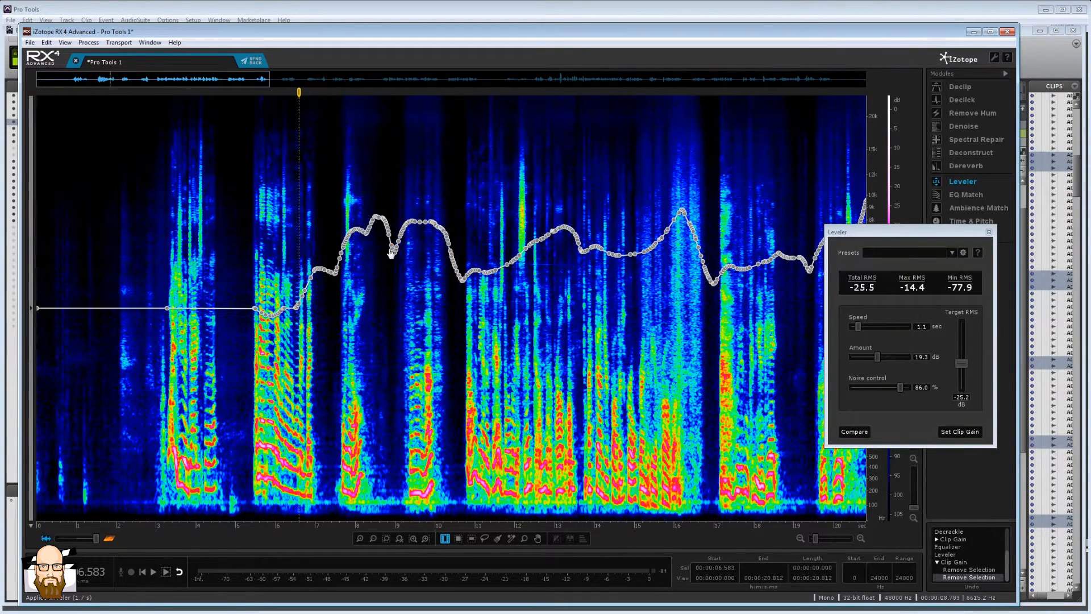
drag(295, 331, 383, 330)
click(310, 315)
click(287, 327)
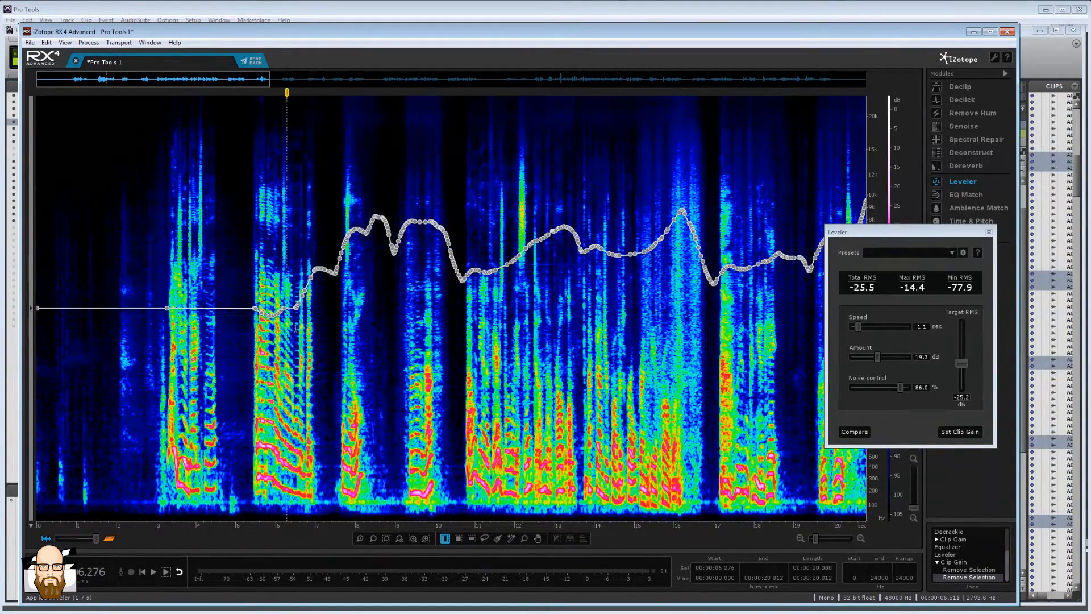
drag(294, 330, 333, 328)
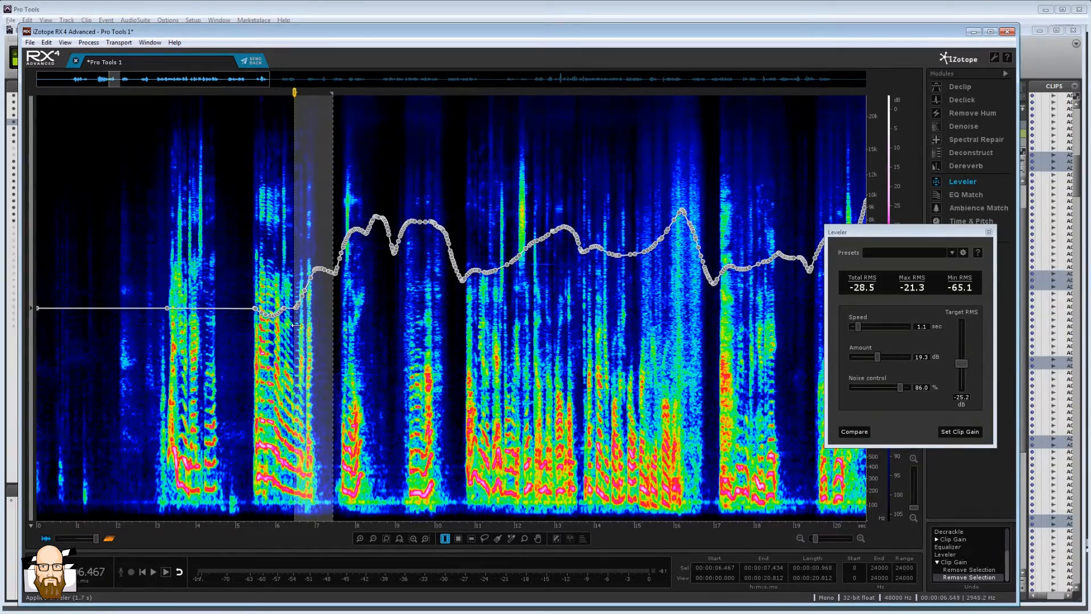
click(282, 347)
key(space)
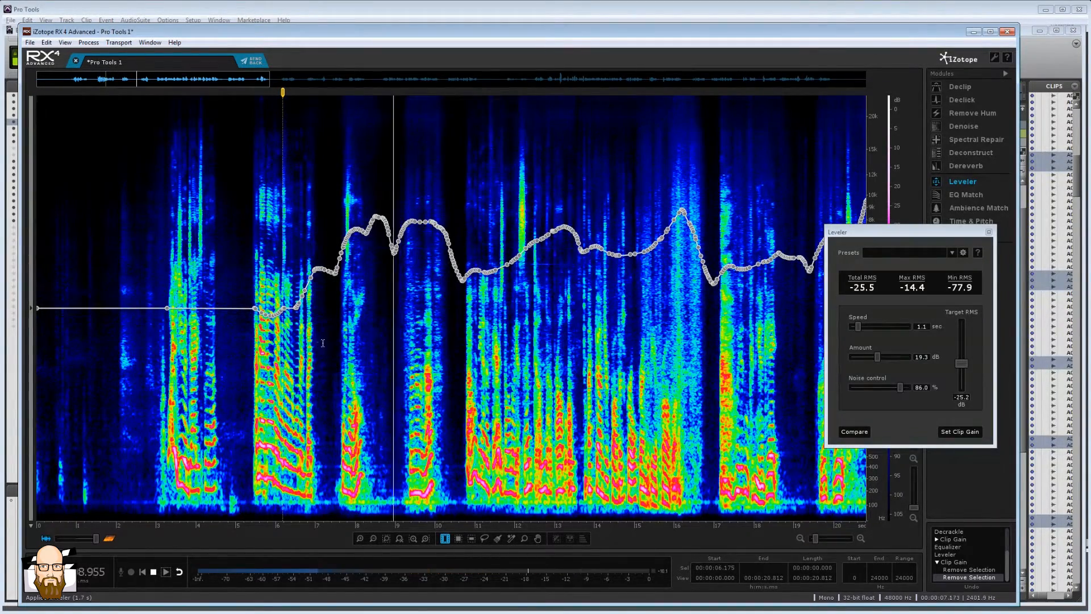
key(space)
Remove the clip gain nodes from about 6.7 to 10.9 seconds, and add a raised node at about 7.9 seconds.
click(335, 310)
drag(344, 321, 417, 335)
click(289, 334)
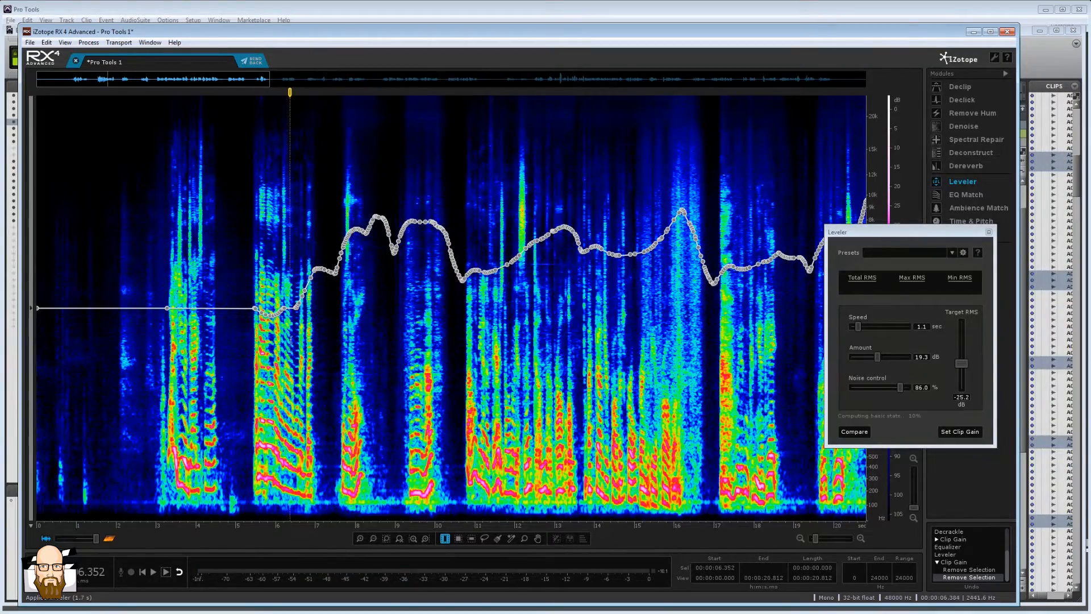
drag(309, 327, 421, 341)
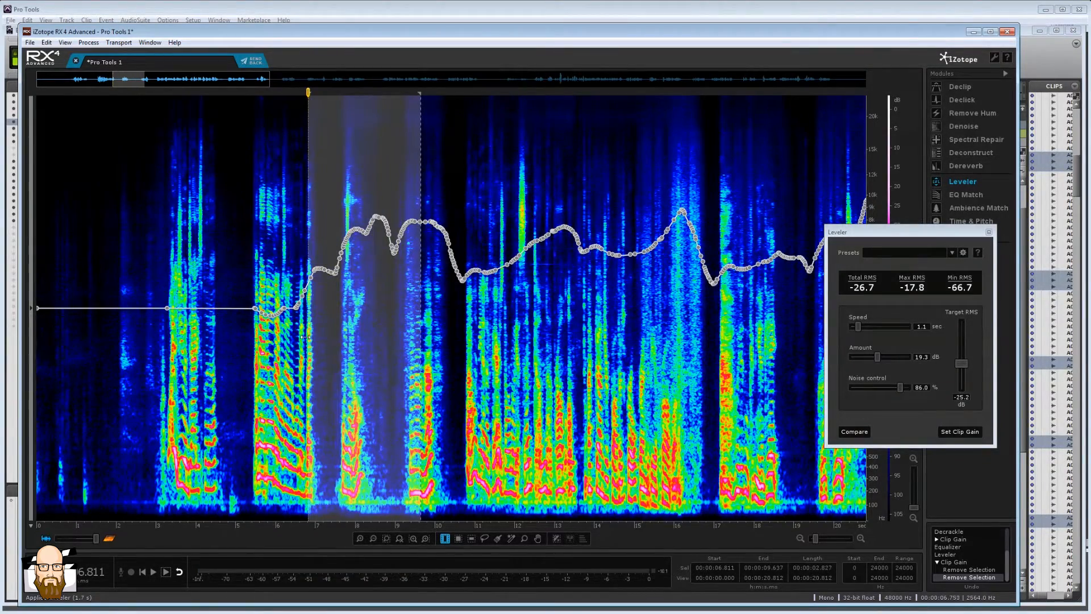
drag(305, 341, 471, 343)
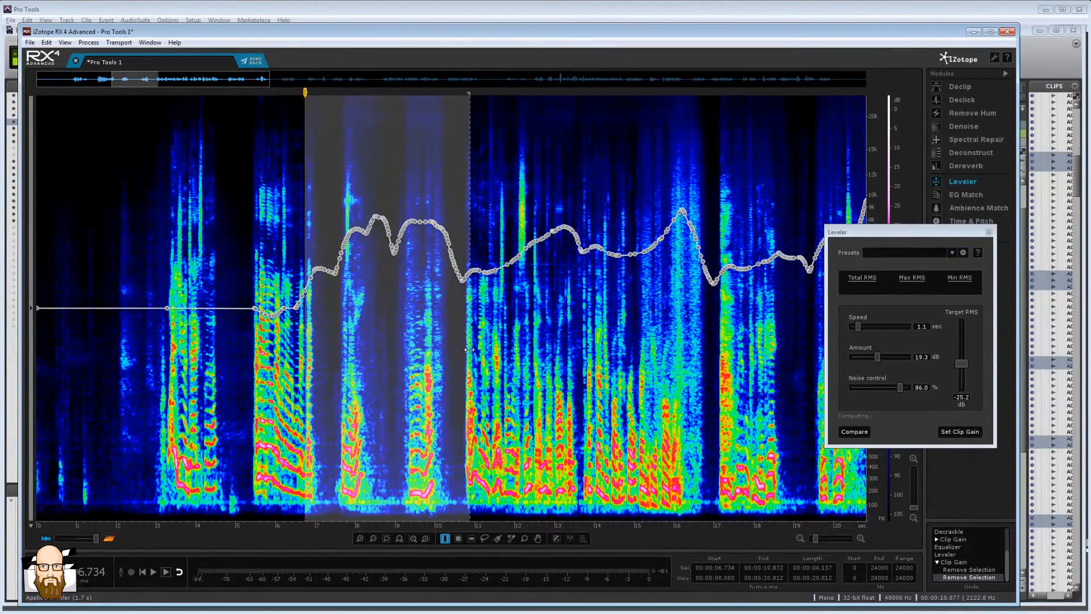
key(Delete)
drag(355, 285, 351, 265)
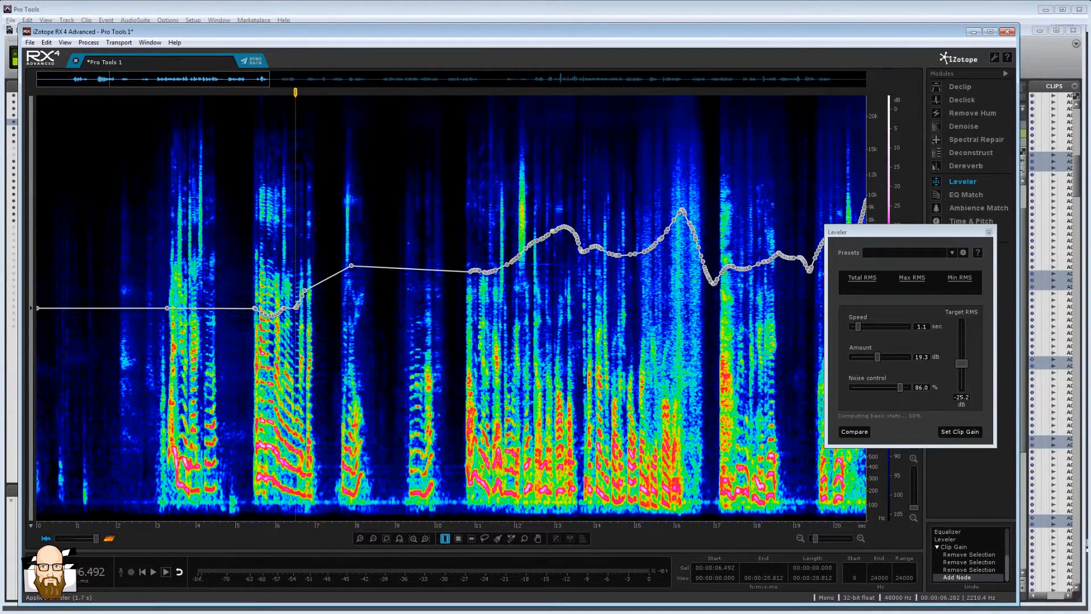
Play from about 6.3 and 7.1 seconds, and add a clip gain node at about 9.8 seconds.
key(space)
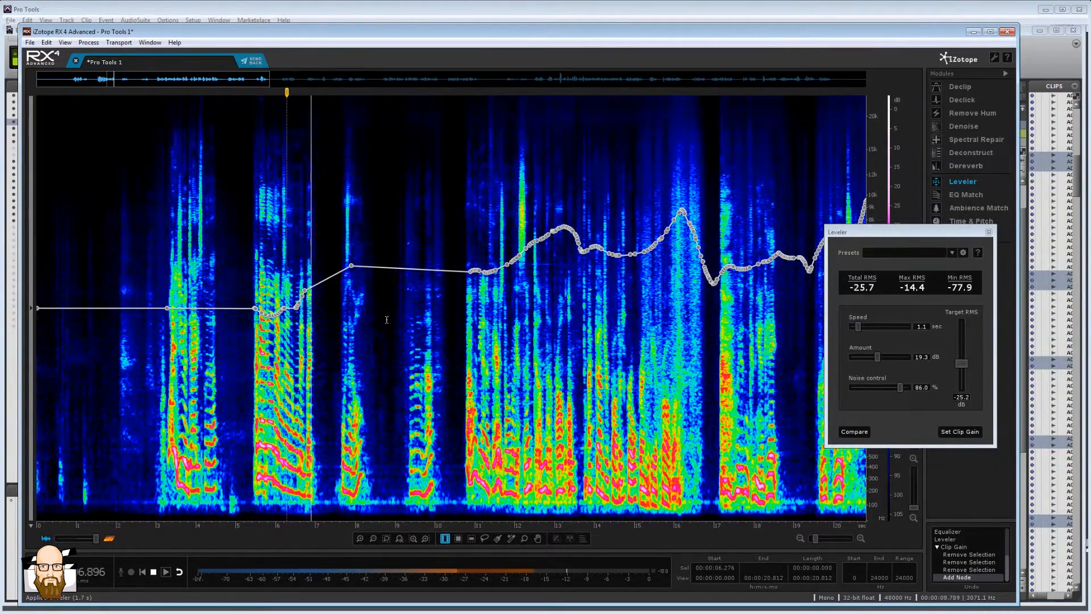
key(space)
key(space)
click(321, 316)
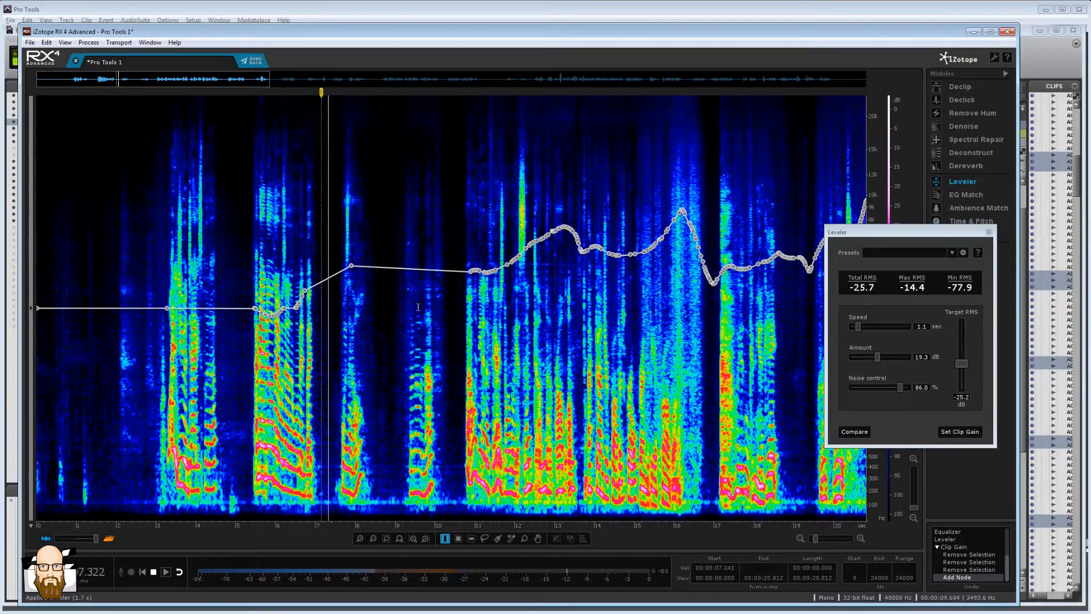
drag(419, 270, 427, 267)
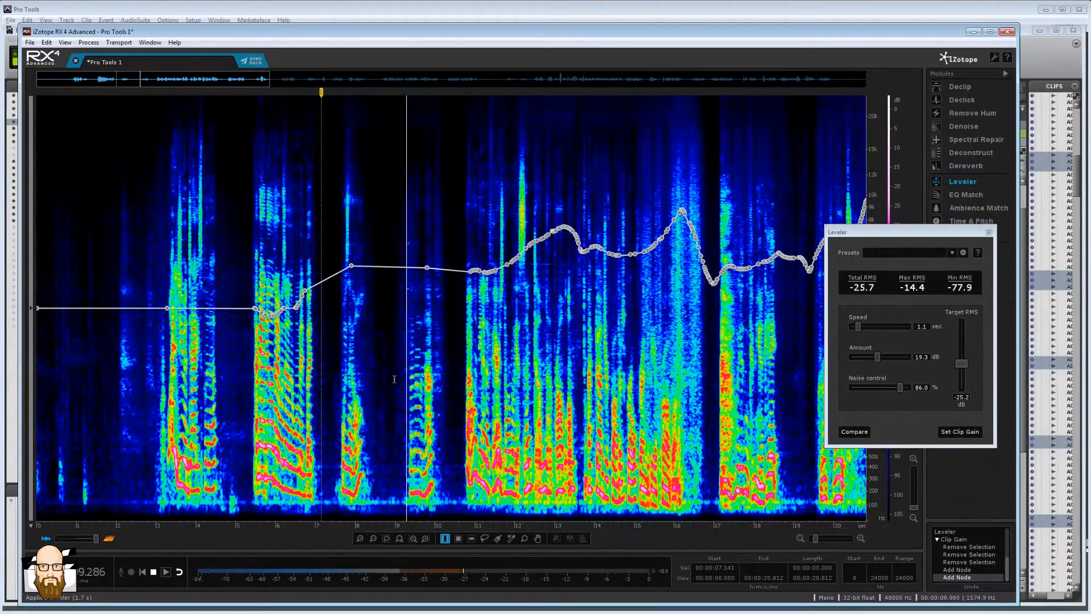
Play the phrase selected from about 9.1 to 10.3 seconds, and play on from about 9.7 seconds.
drag(400, 334, 446, 334)
scroll(407, 334, down, 4)
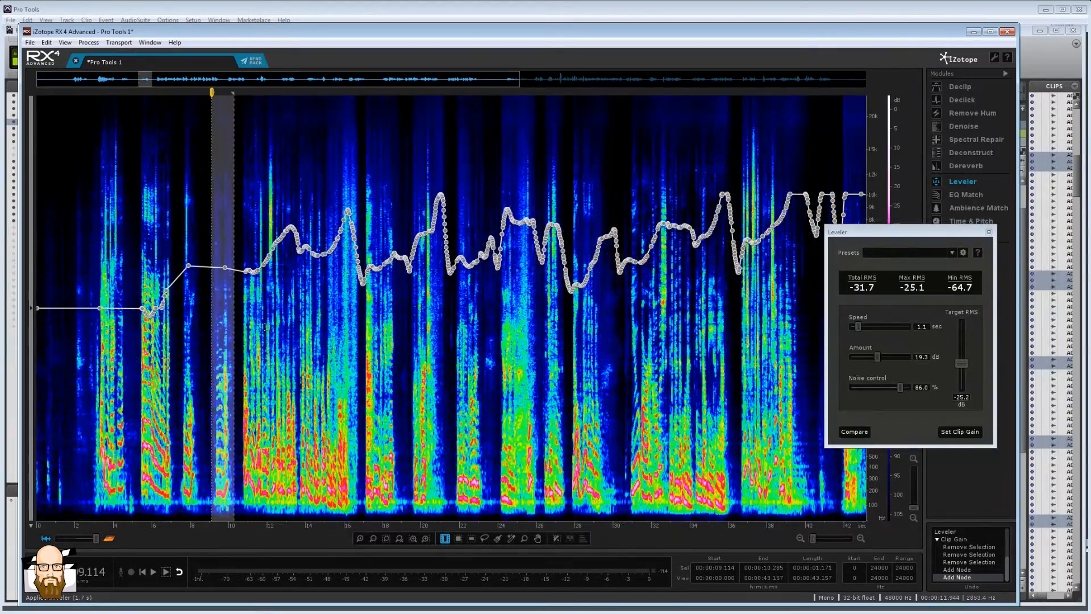
scroll(265, 327, up, 3)
key(space)
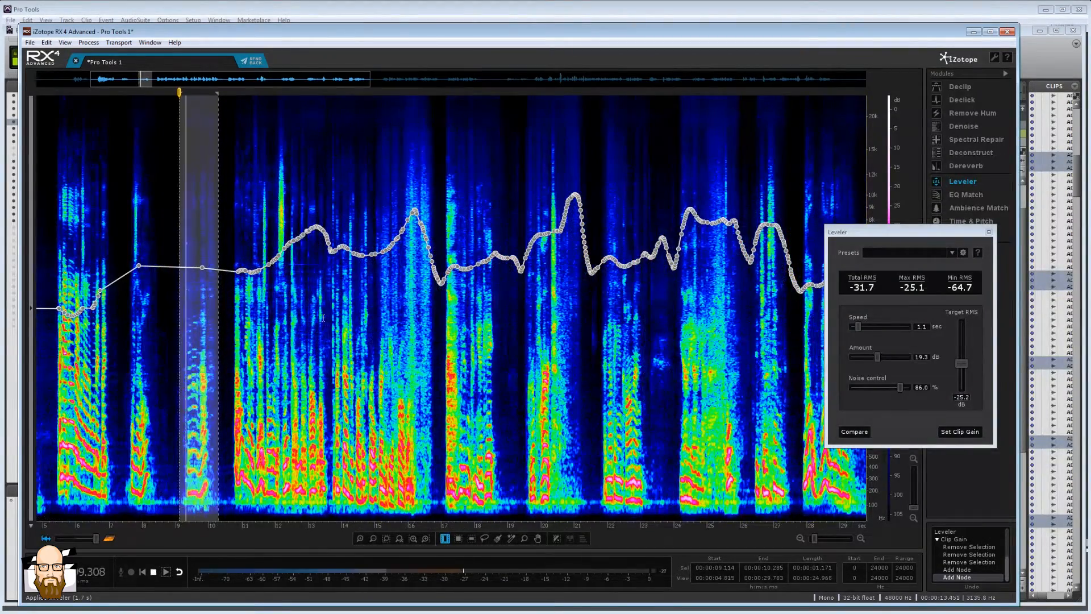
key(space)
click(198, 316)
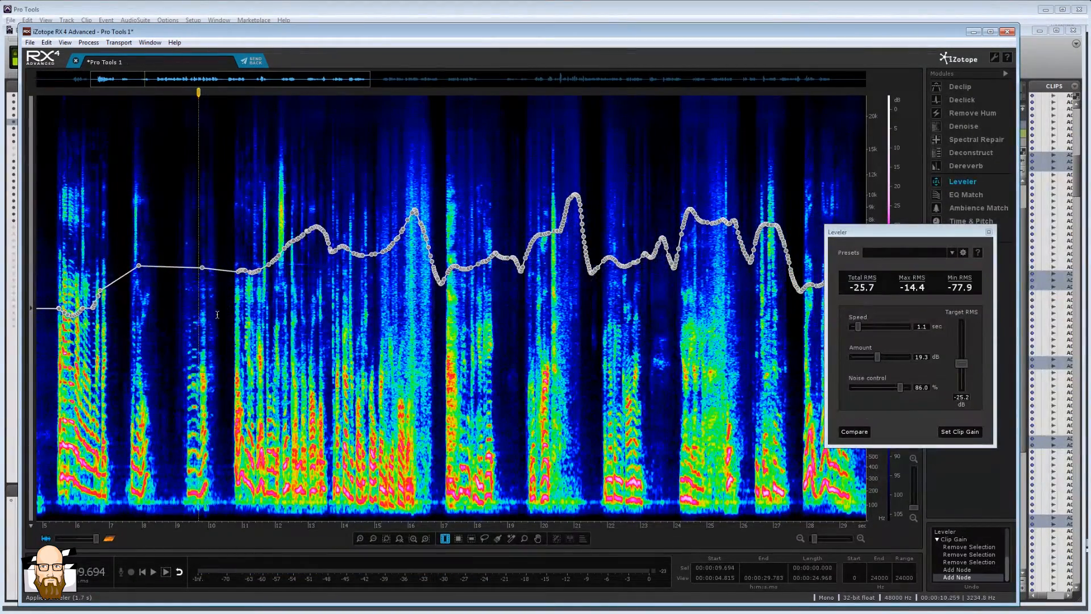
key(space)
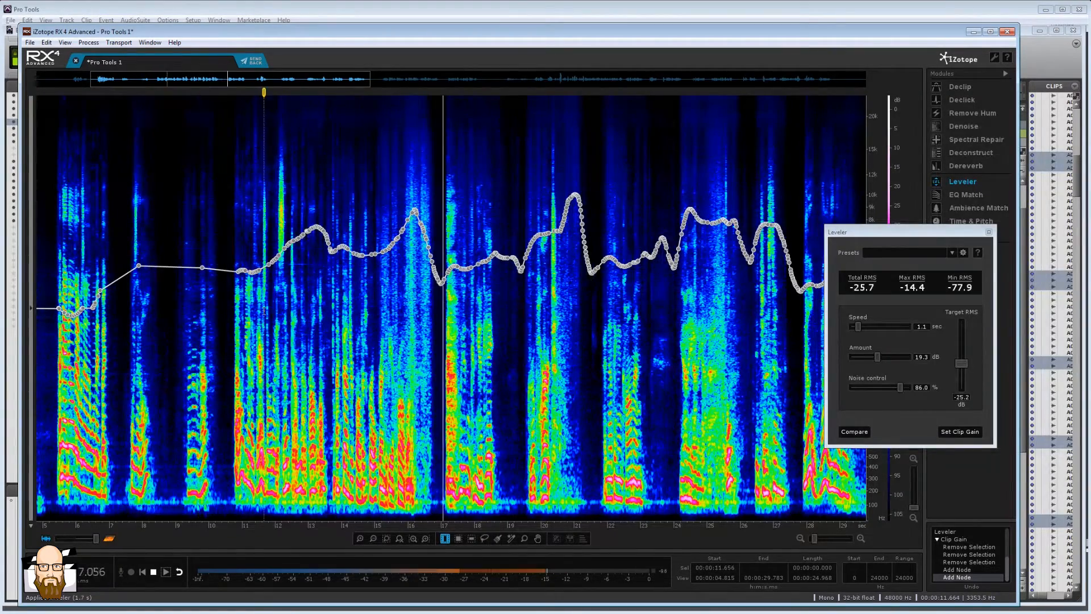
Remove the clip gain nodes from about 11.7 to 16.8 seconds, and add replacement nodes at about 12.6 and 15.7 seconds.
drag(264, 310, 436, 307)
key(Delete)
drag(292, 274, 295, 259)
click(294, 301)
drag(396, 281, 397, 270)
click(342, 301)
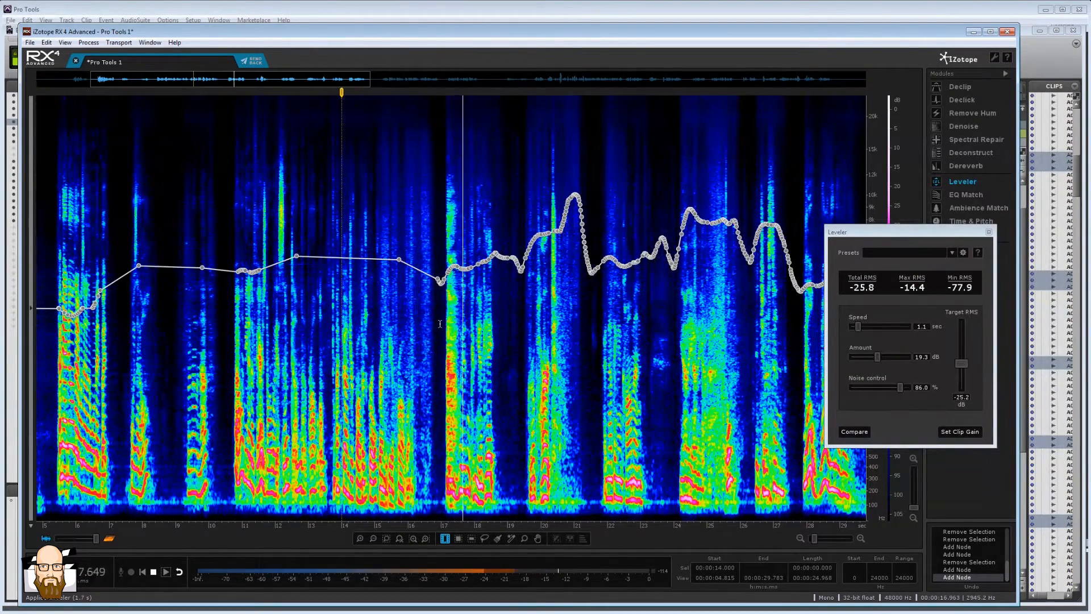
Remove the clip gain nodes from about 17.0 to 19.1 seconds, and add nodes at about 17.2 and 18.7 seconds, the second at +6.1 dB.
drag(442, 315, 510, 329)
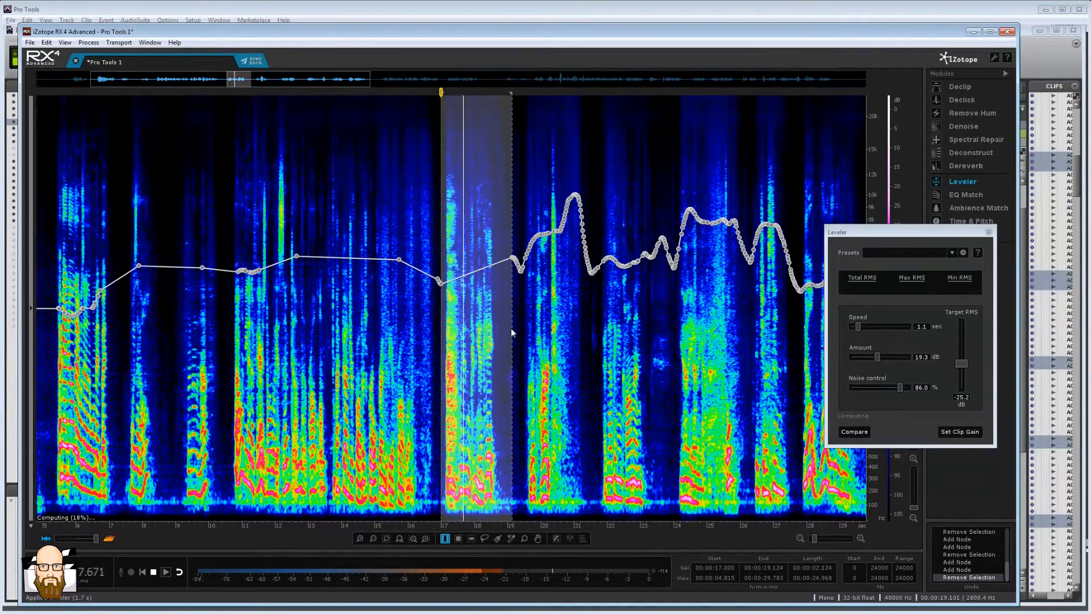
click(496, 272)
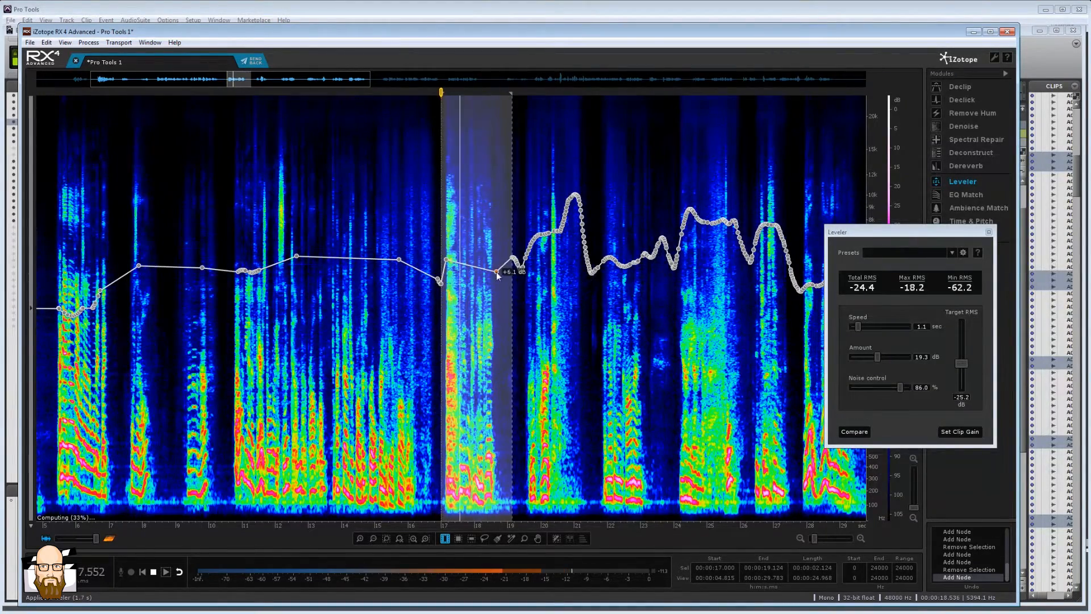
click(434, 318)
drag(643, 531, 412, 529)
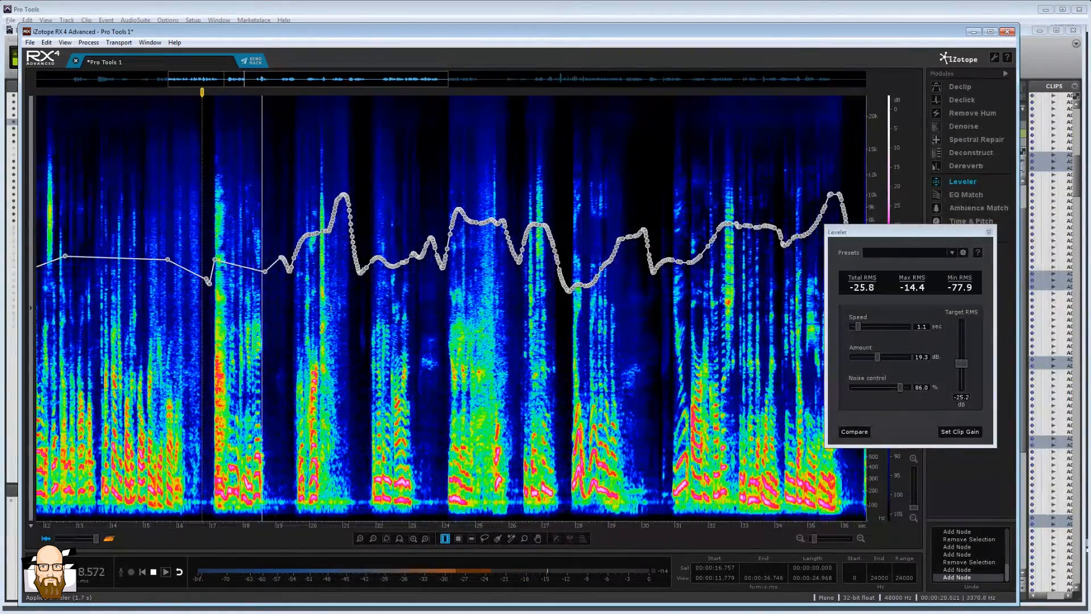
Remove the clip gain nodes from about 19.4 to 21.5 seconds, and add a node at about 20.2 seconds.
click(291, 304)
drag(291, 304, 361, 305)
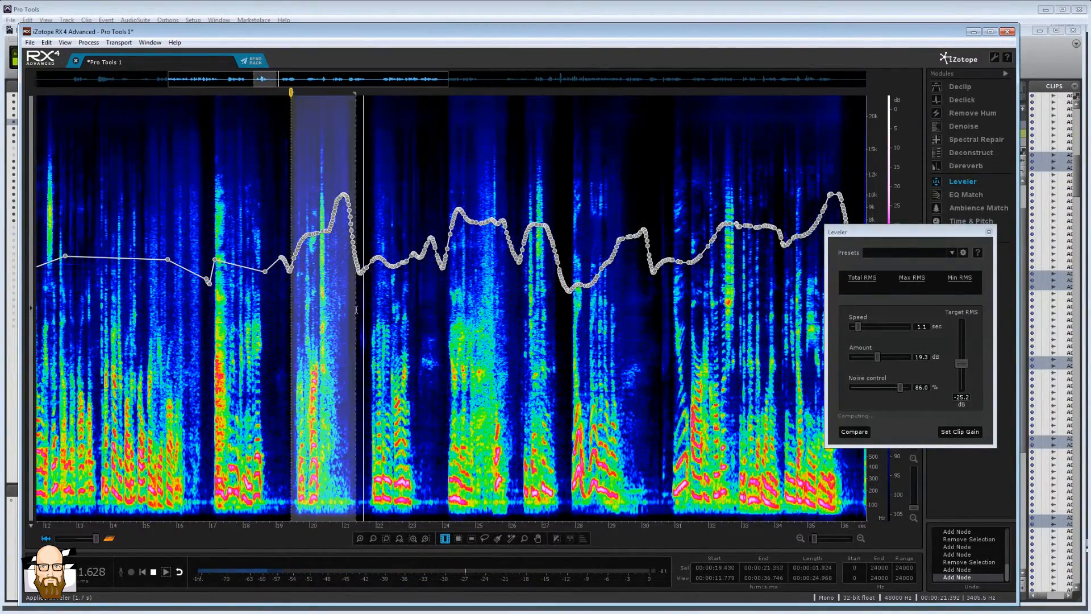
key(Delete)
click(315, 265)
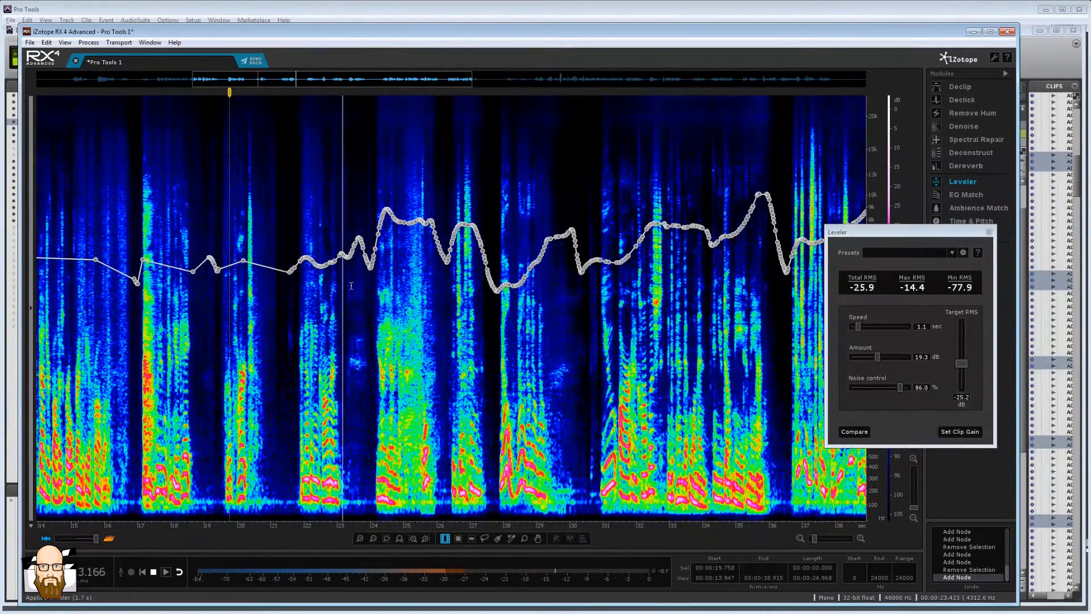
Replace the clip gain nodes from about 23.1 to 24.2 seconds with one node at about 23.9 seconds, and play from about 24.2 seconds.
drag(341, 307, 377, 307)
key(Delete)
click(368, 264)
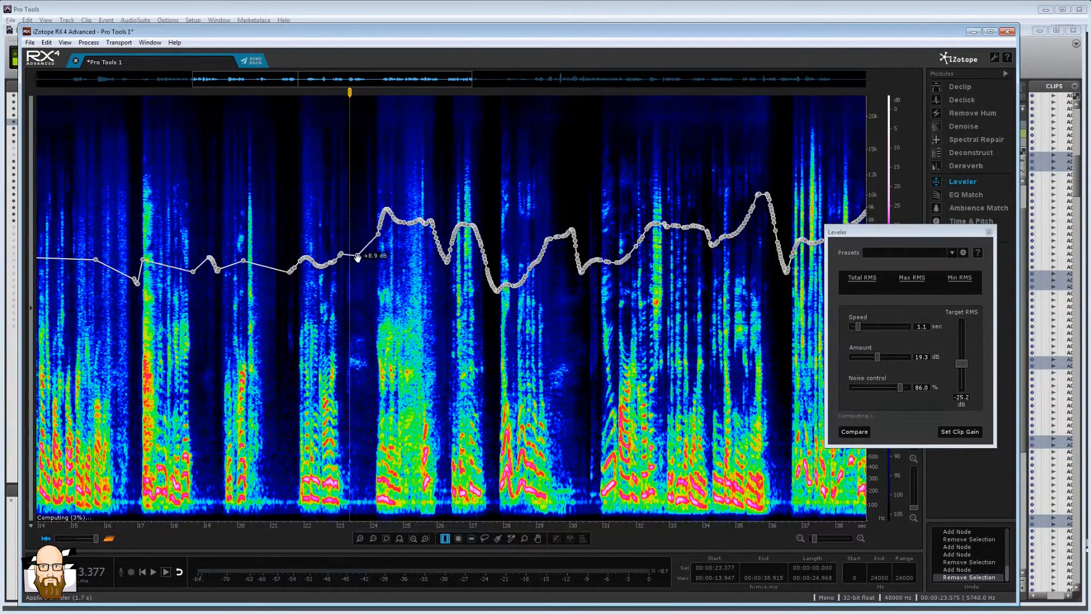
click(392, 309)
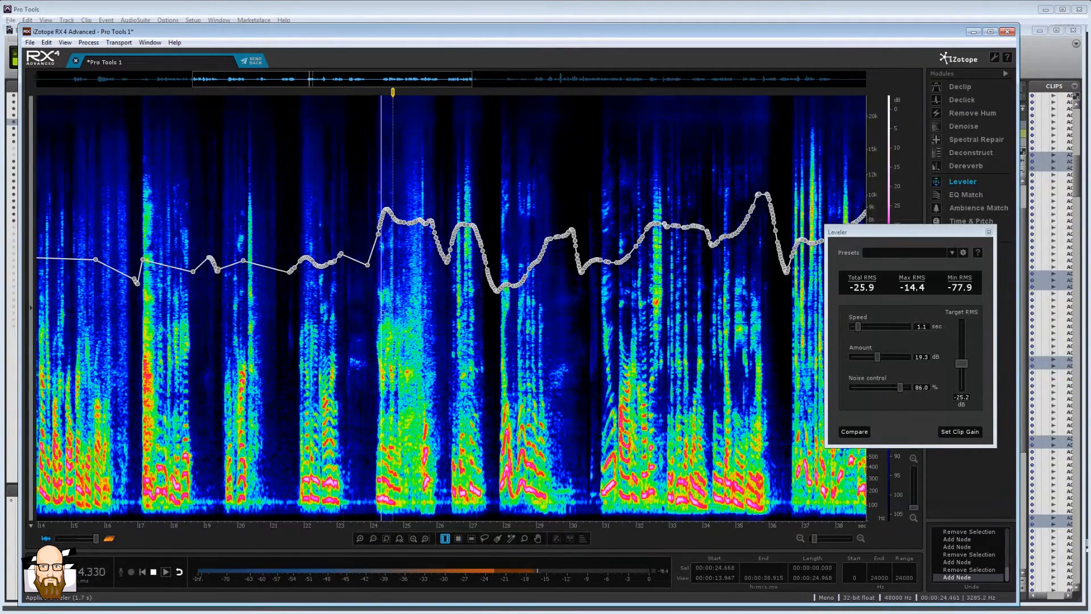
click(375, 327)
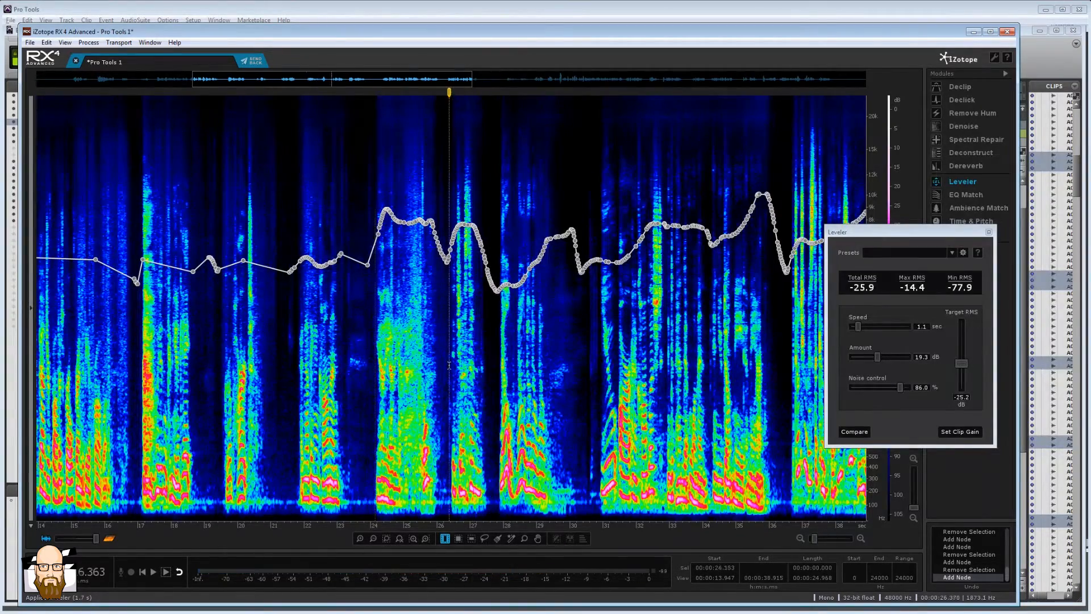
Remove the clip gain nodes from about 26.3 to 27.8 seconds, and play from 25.0 seconds.
drag(449, 500, 492, 506)
drag(597, 532, 513, 531)
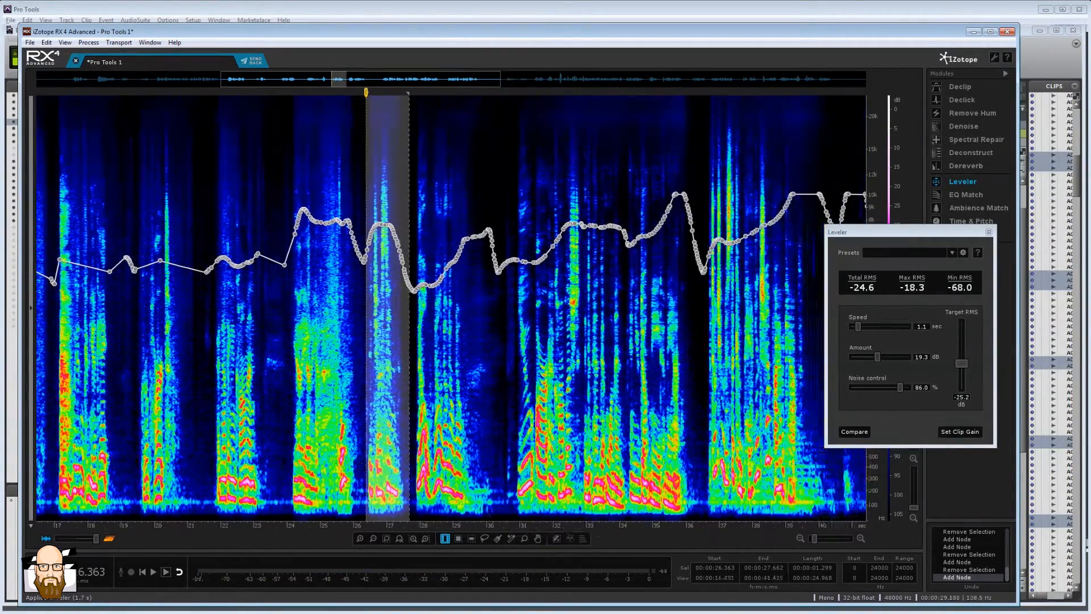
click(353, 342)
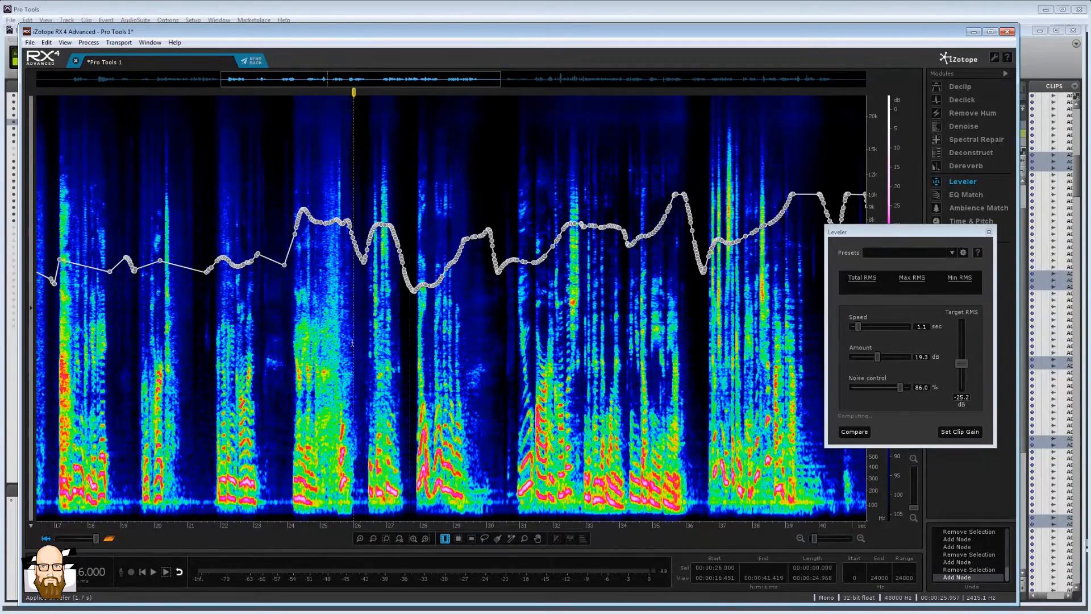
click(363, 315)
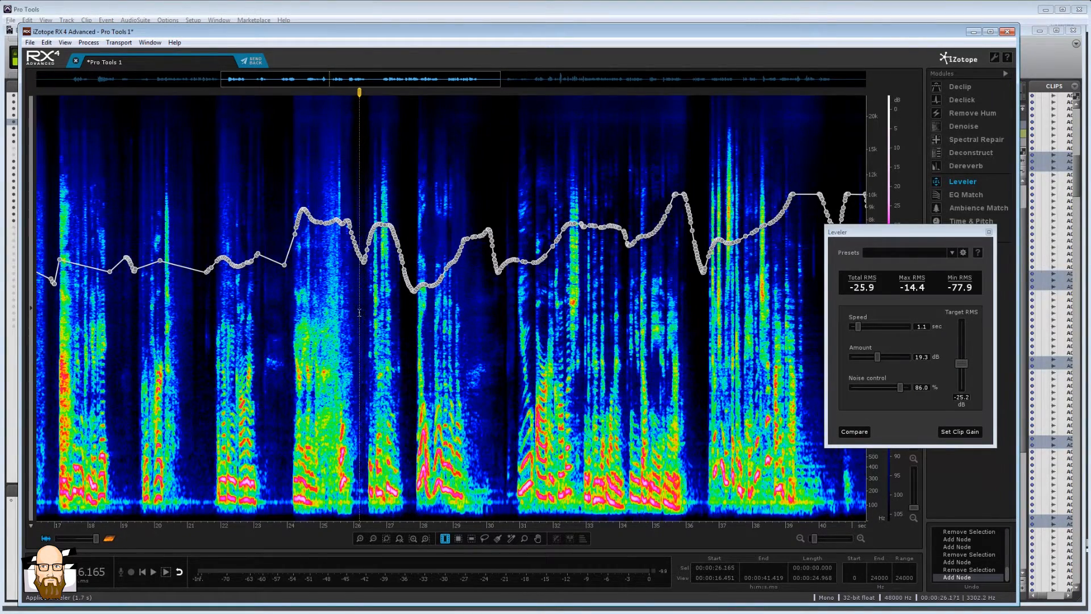
click(363, 319)
drag(363, 319, 413, 325)
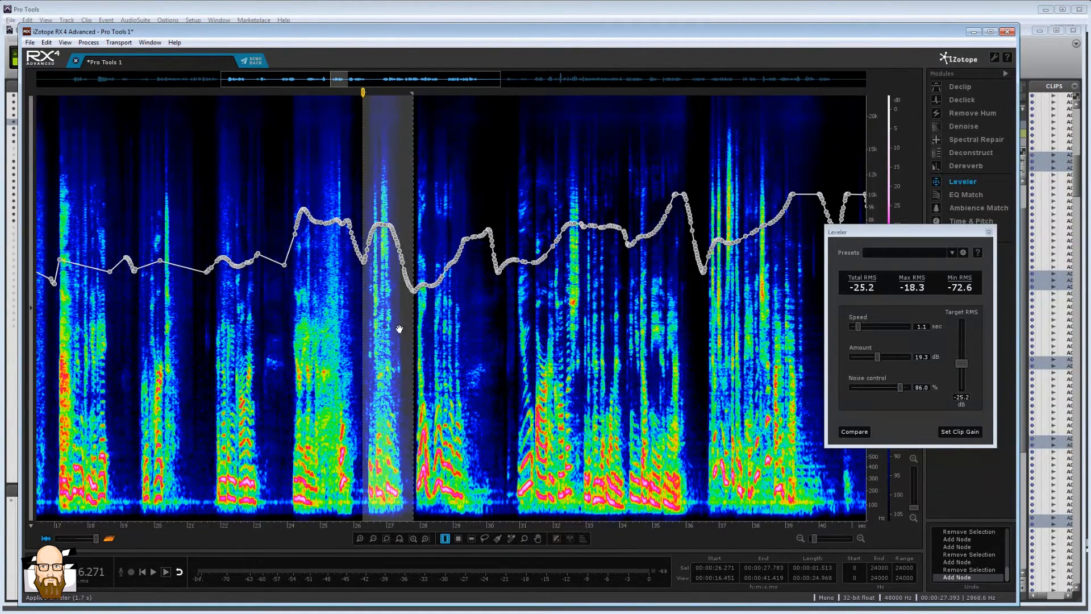
key(Delete)
click(320, 363)
key(space)
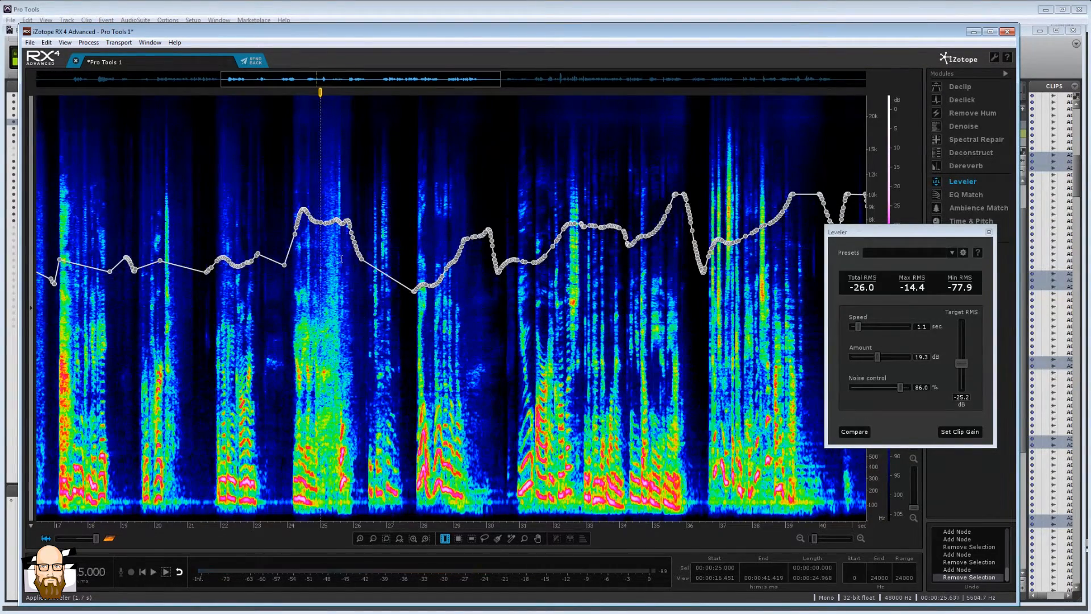
Flatten the clip gain from about 24.0 to 26.1 seconds with a single node at about 24.2 seconds, and play that passage.
drag(363, 318, 293, 249)
key(Delete)
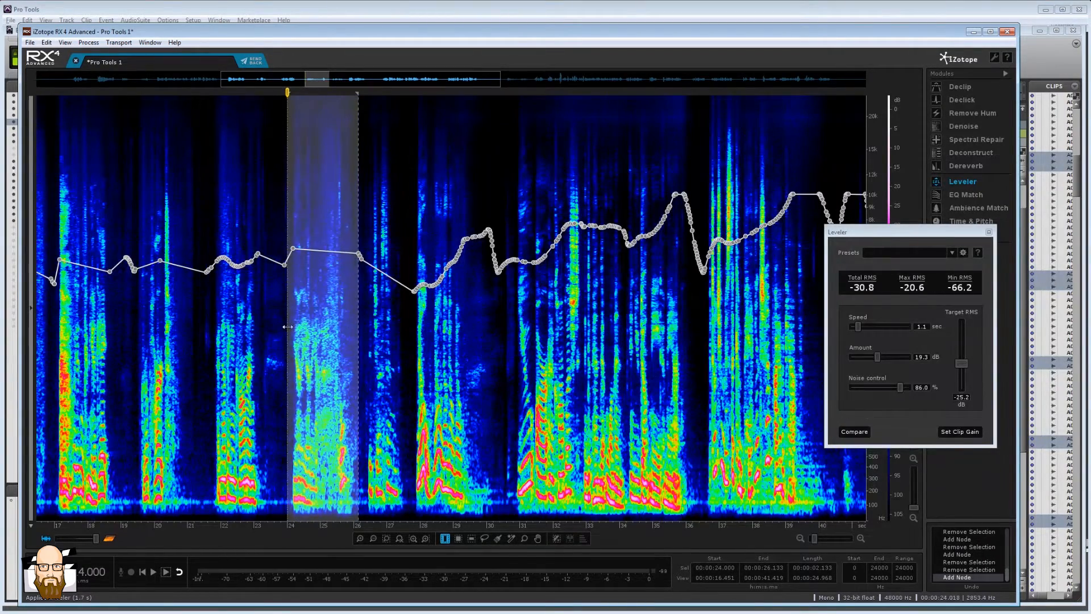
key(space)
click(289, 366)
key(space)
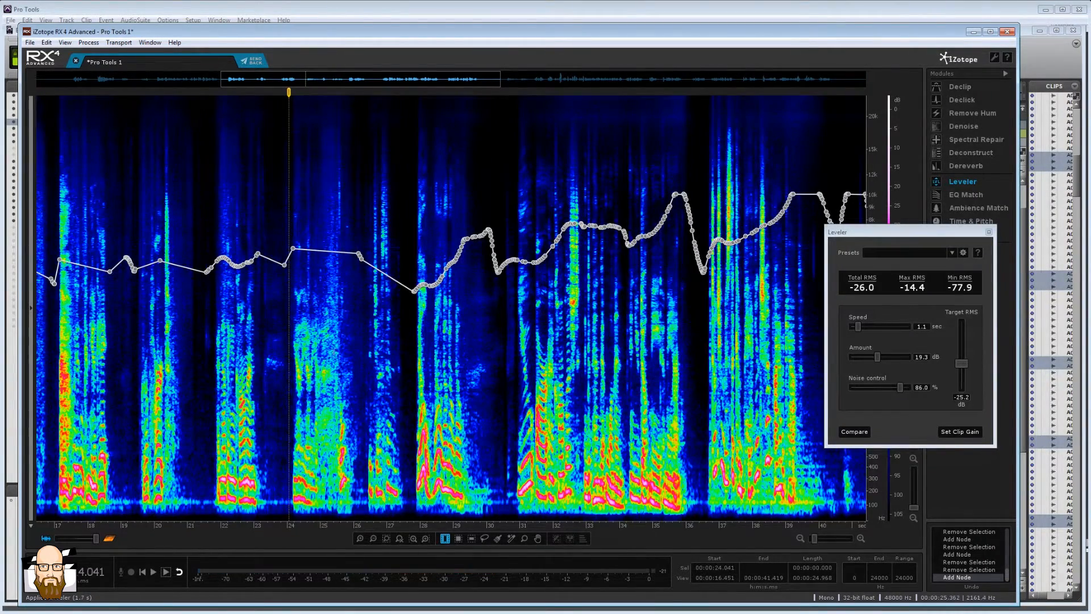
click(338, 370)
key(space)
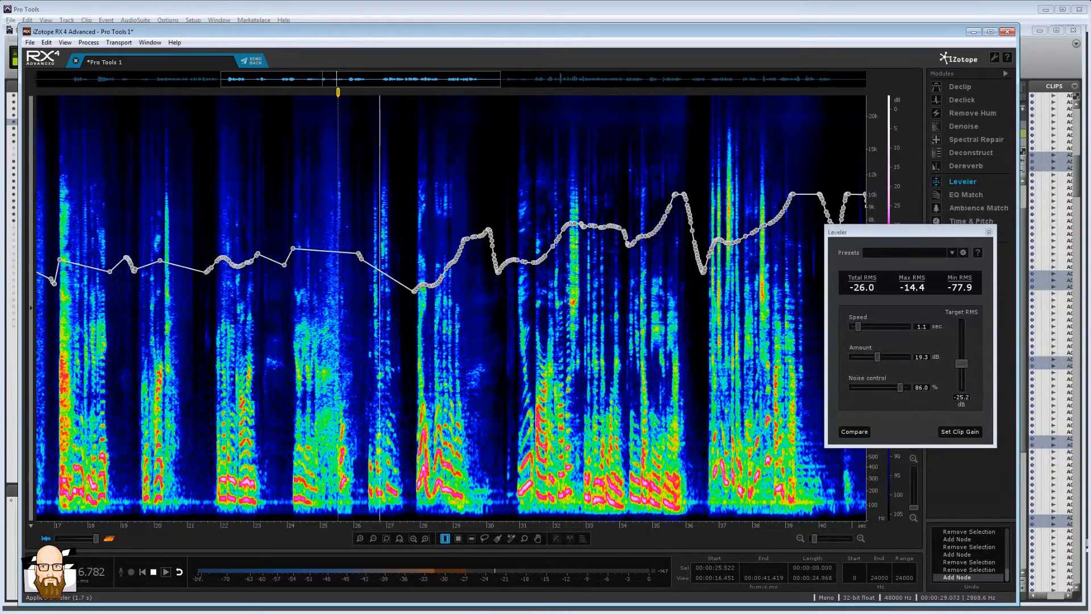
Remove the clip gain nodes from about 28.4 to 30.4 seconds, and add a raised node at about 29.1 seconds.
click(458, 318)
drag(434, 320, 501, 319)
key(Delete)
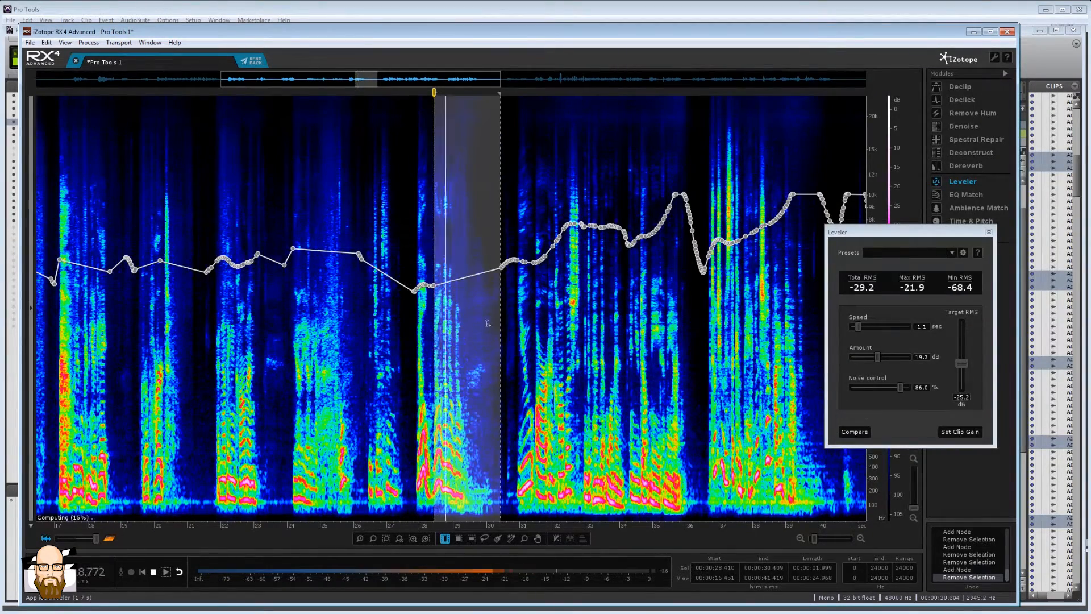
key(space)
click(462, 310)
drag(451, 282, 455, 271)
click(453, 301)
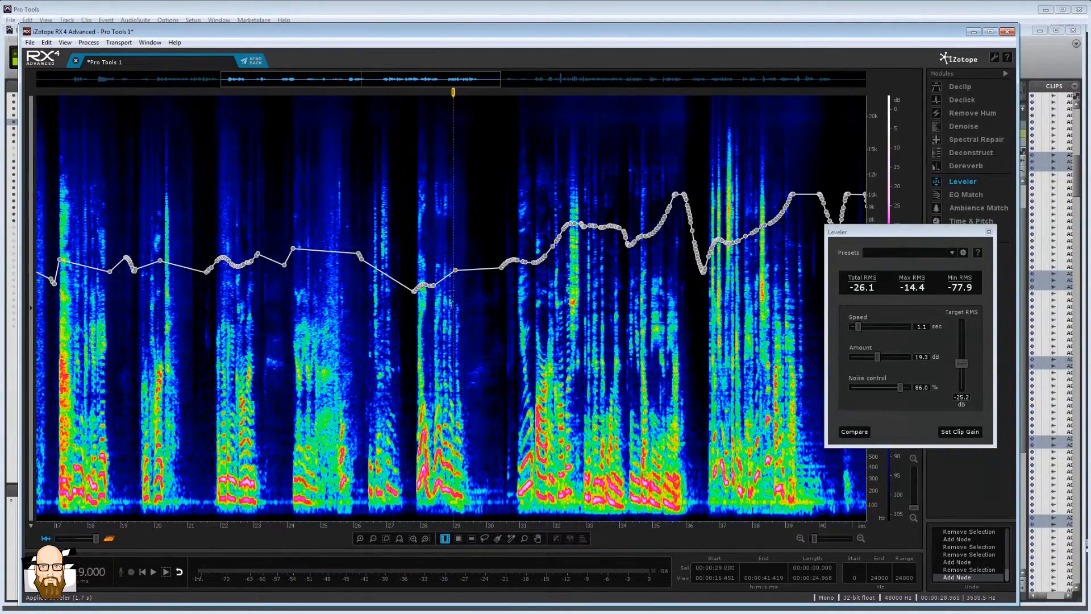
click(448, 306)
Remove the clip gain nodes from about 31.3 to 36.0 seconds, and add a lower node at the end of that range.
scroll(461, 315, down, 3)
scroll(461, 315, up, 3)
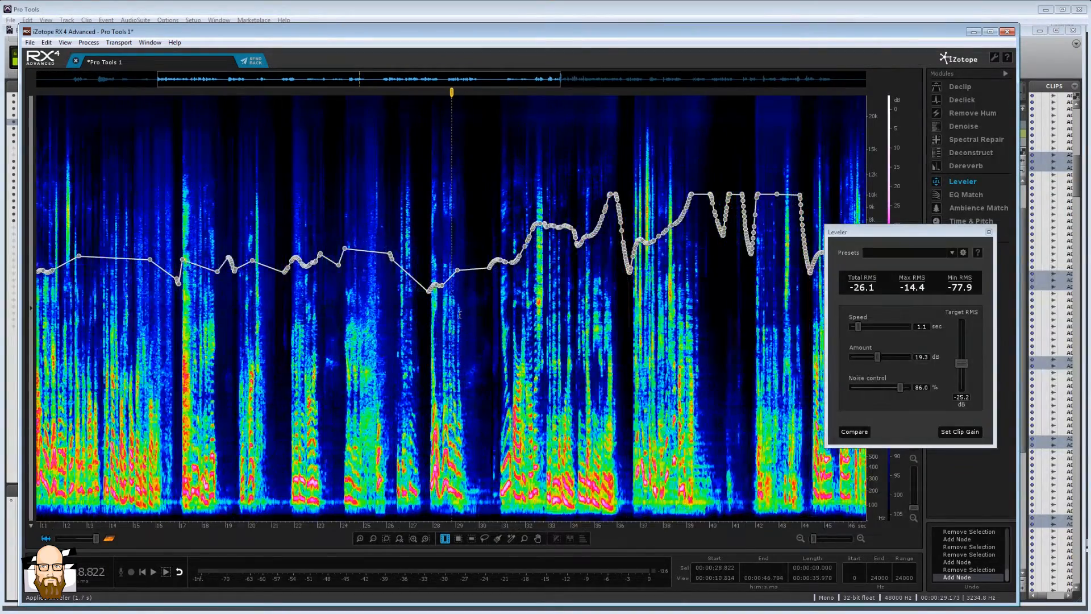
scroll(467, 328, down, 2)
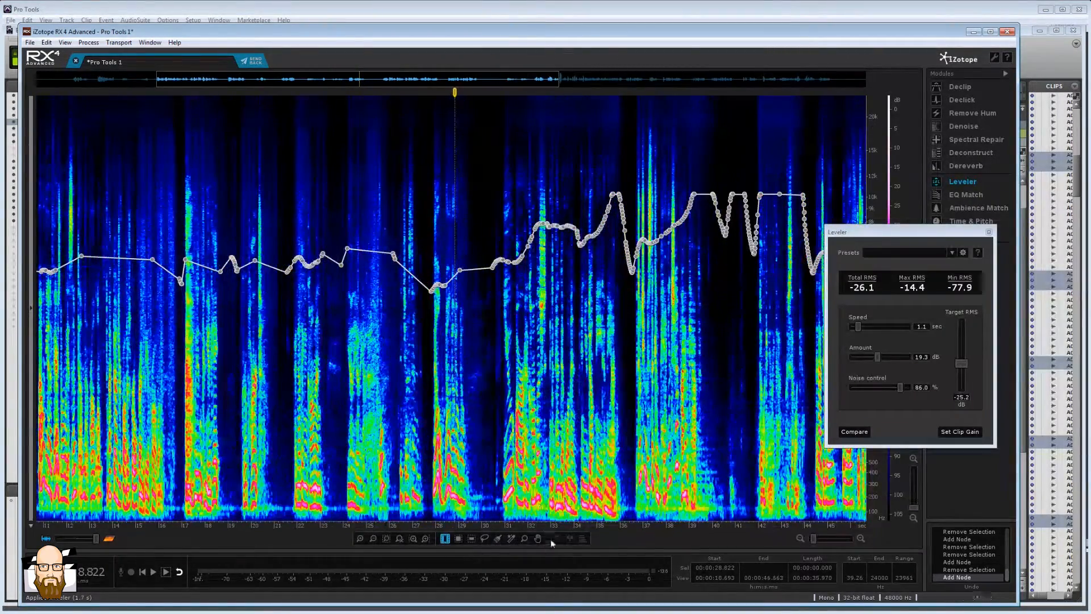
scroll(374, 416, right, 3)
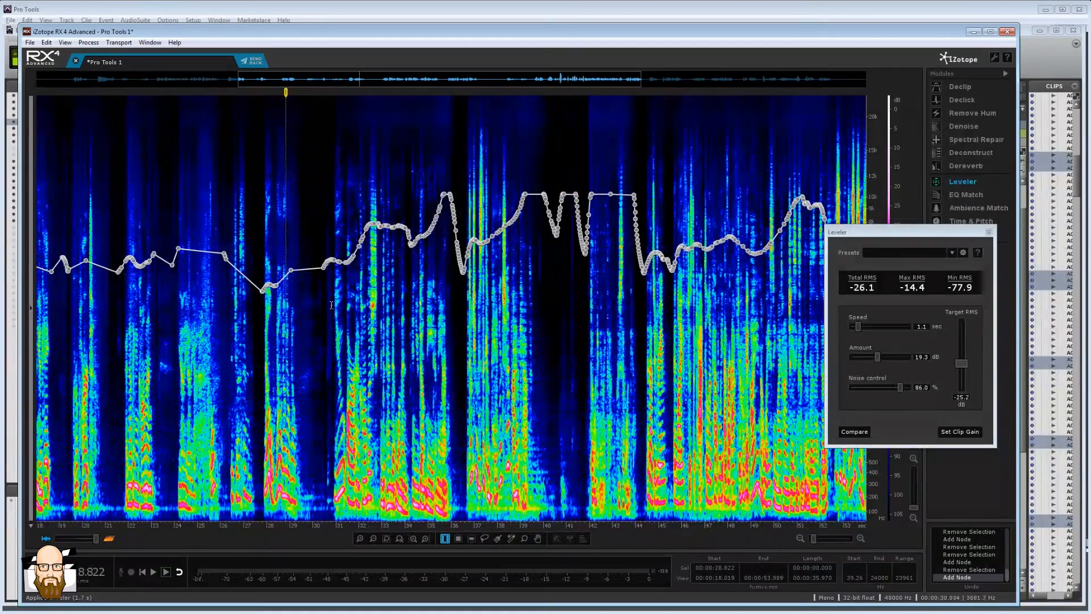
click(327, 305)
click(370, 301)
click(336, 353)
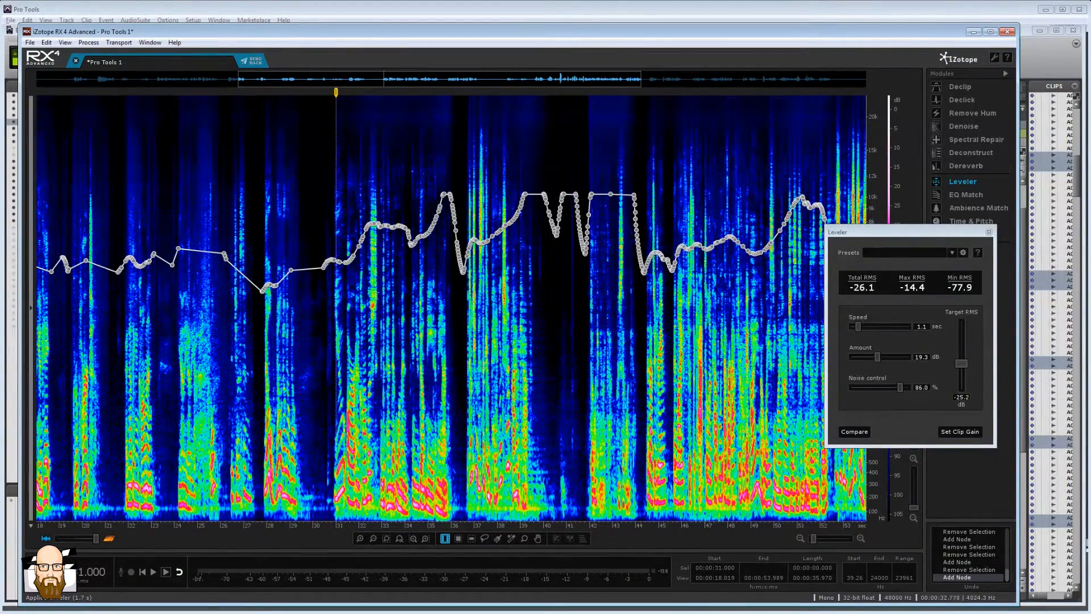
drag(336, 284, 436, 364)
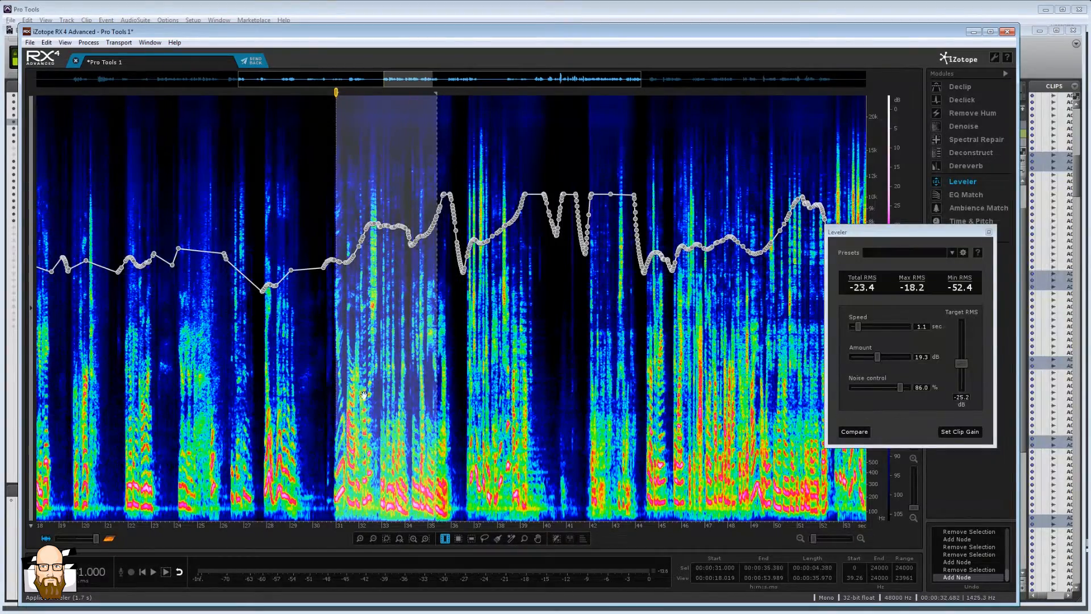
click(352, 283)
click(329, 284)
drag(343, 285, 451, 291)
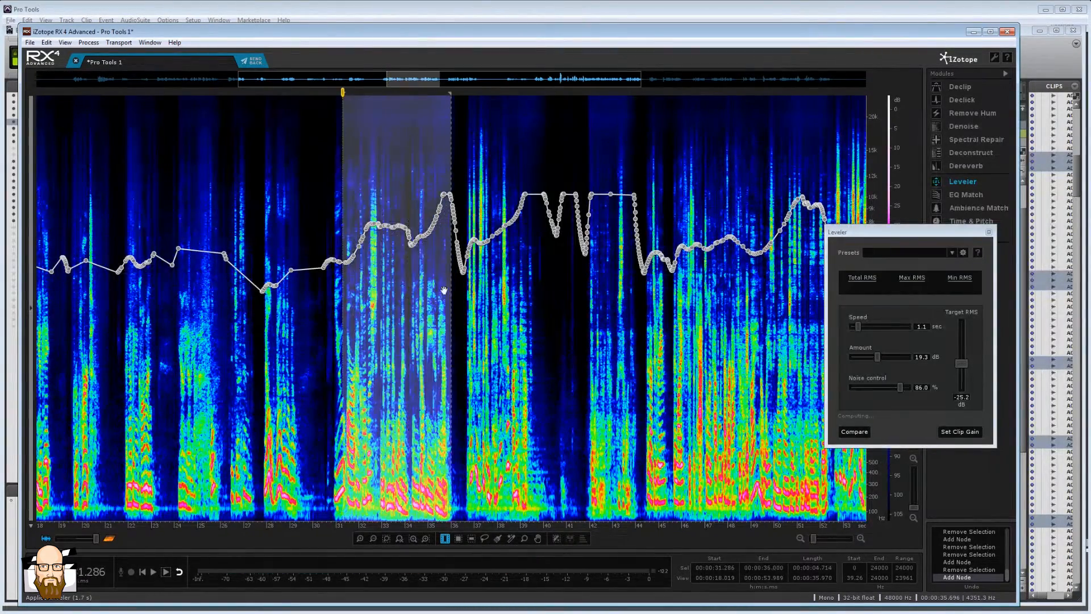
key(Delete)
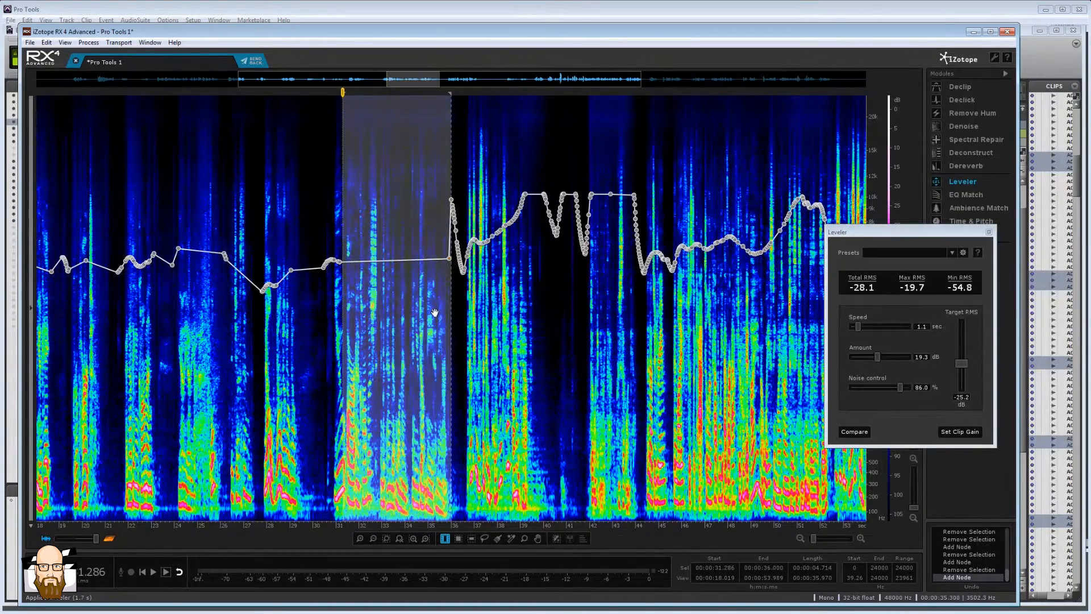
Remove the clip gain nodes from about 35.4 to 37.0 seconds, and add raised nodes at about 31.7 and 34.7 seconds.
click(435, 312)
drag(475, 284, 421, 237)
key(Delete)
drag(352, 258, 350, 243)
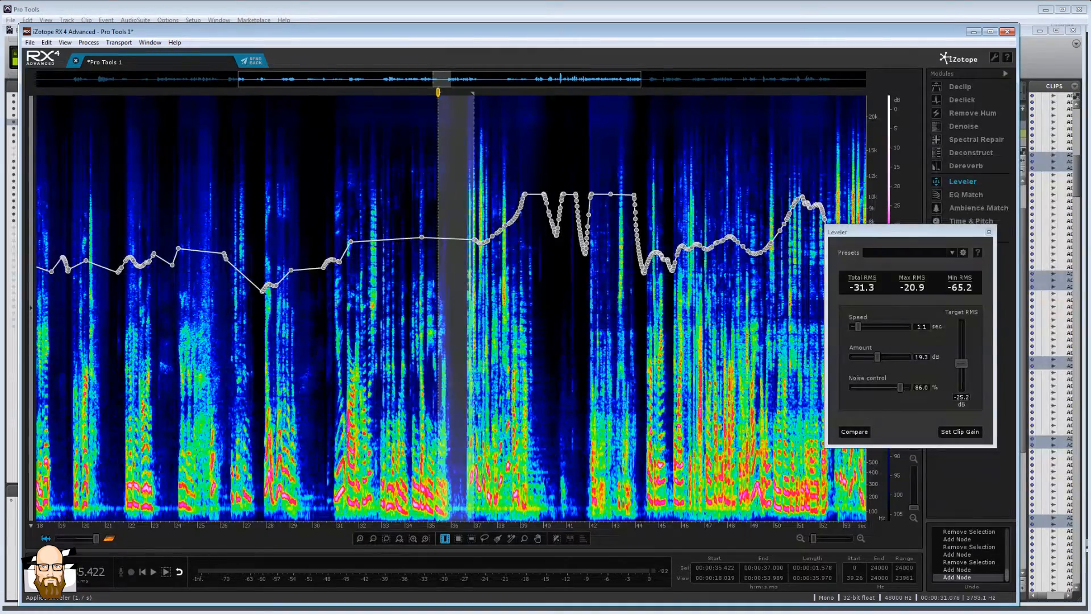
Play from 31.0 seconds, and move the clip gain node at about 34.7 seconds slightly lower, to about 34.9 seconds.
click(336, 302)
key(space)
drag(422, 237, 427, 244)
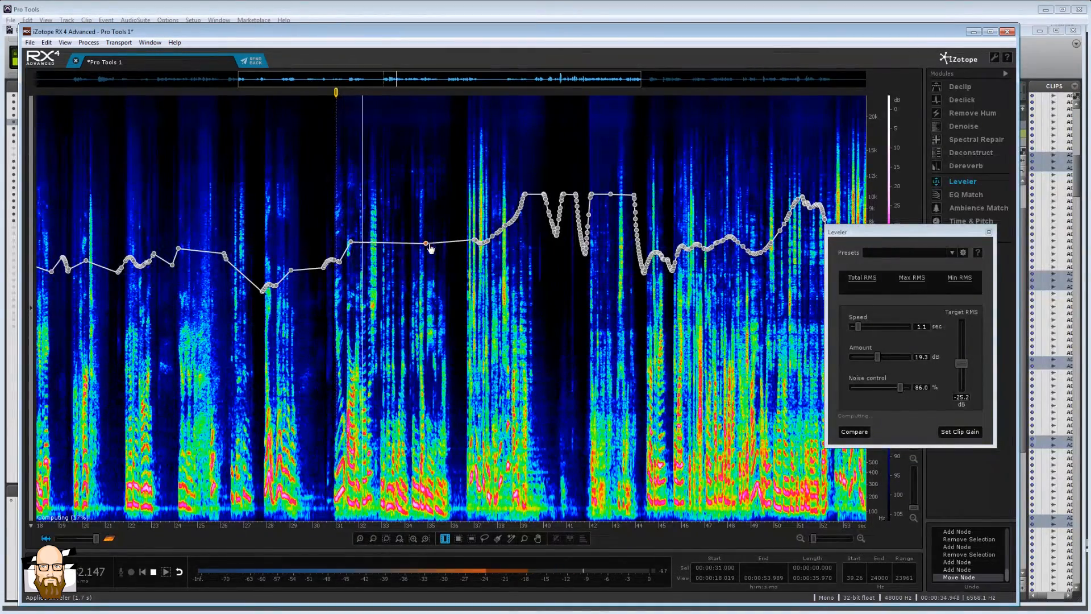
Lower the clip gain node at about 31.8 seconds slightly, and replace the nodes from about 36.6 to 44.3 seconds with a few spaced ones.
drag(350, 242, 355, 245)
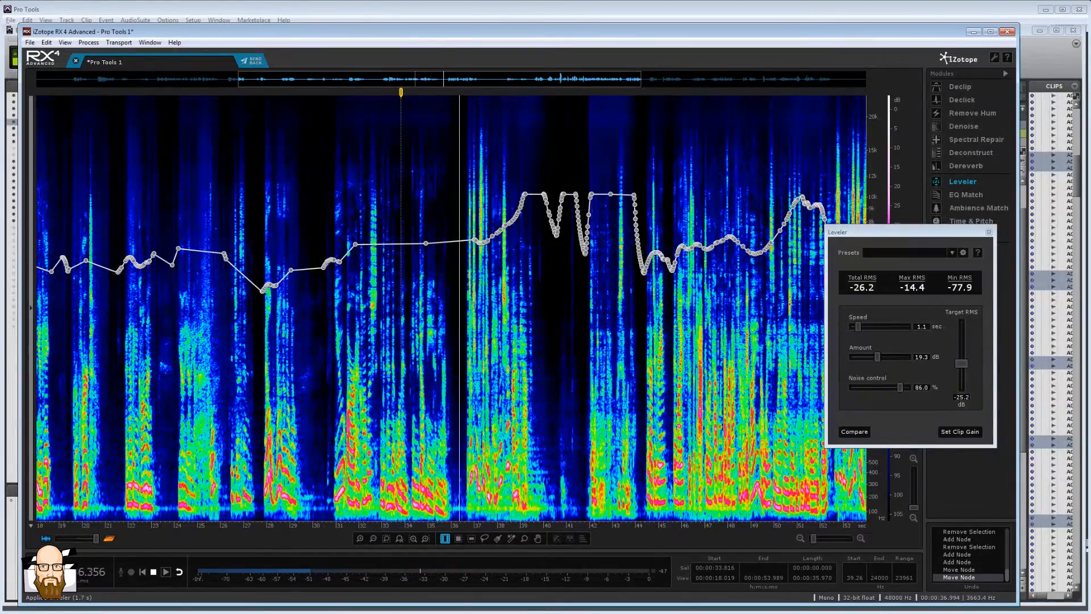
click(468, 305)
drag(463, 307, 642, 306)
key(Delete)
click(572, 262)
drag(601, 263, 601, 242)
click(634, 270)
Remove the clip gain nodes in several stretches after about 49.6 seconds, and add single nodes to bridge the gaps.
scroll(569, 301, right, 3)
click(504, 300)
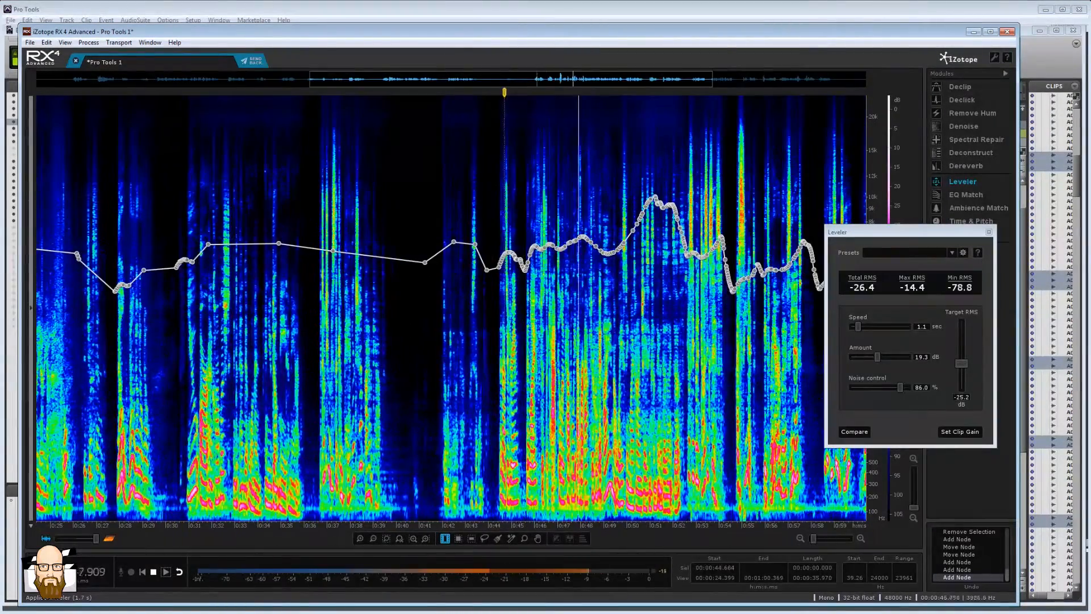
drag(779, 527, 558, 527)
key(Delete)
drag(393, 307, 522, 307)
key(Delete)
drag(711, 527, 616, 525)
key(Delete)
drag(611, 310, 818, 296)
key(Delete)
key(Delete)
Move the Leveler window clear of the spectrogram, and play the clip from its start.
drag(836, 232, 1088, 202)
key(Return)
key(alt+Tab)
key(space)
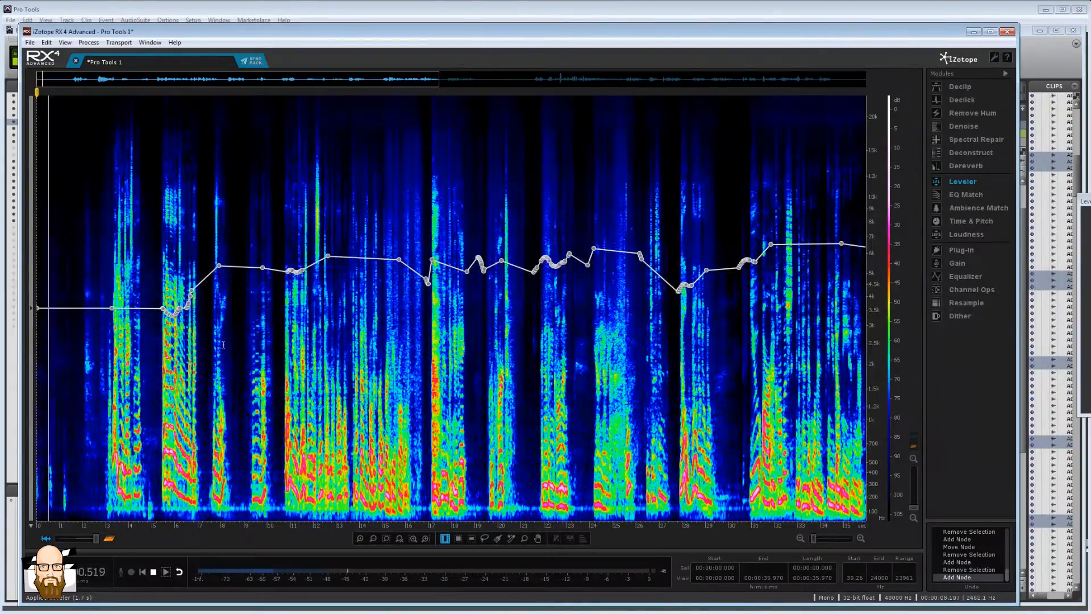
Remove the clip gain nodes from about 63.0 to 66.8 seconds, and add slightly raised nodes at about 64.0 and 65.8 seconds.
drag(162, 344, 787, 344)
drag(824, 527, 511, 527)
drag(618, 284, 679, 284)
key(Delete)
click(606, 272)
key(space)
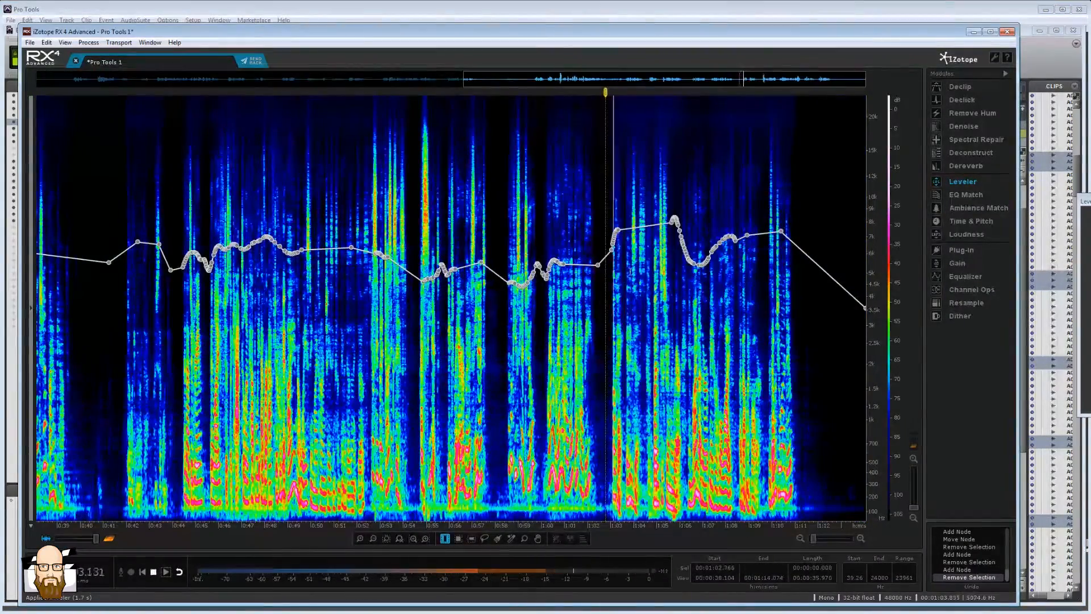
drag(611, 284, 698, 290)
key(Delete)
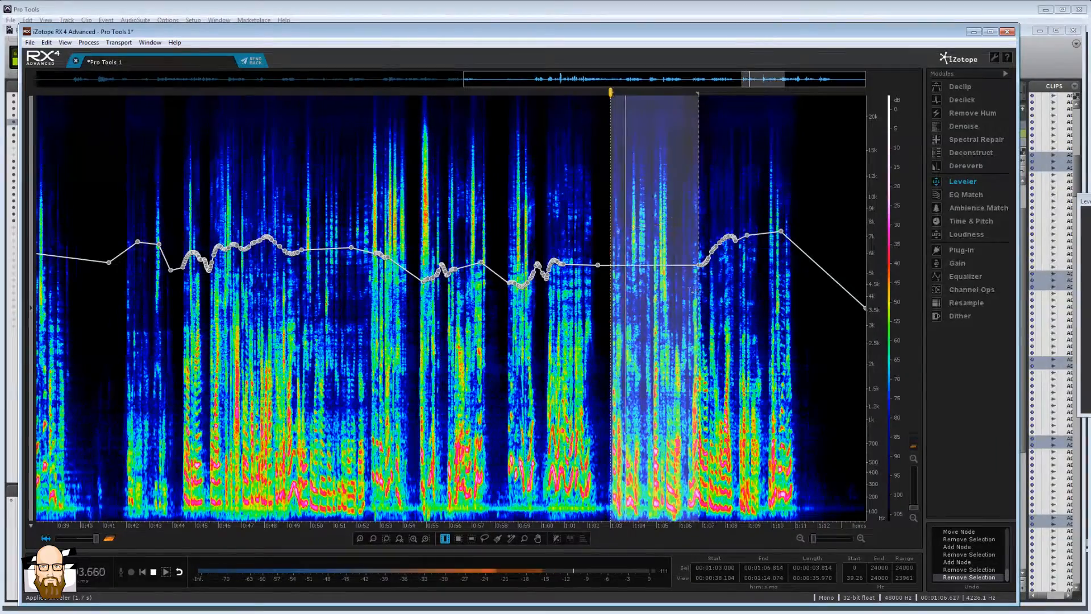
key(space)
drag(635, 261, 674, 259)
Play the edited passage from about 62.9 seconds, and review the clip gain curve over the earlier part of the clip.
click(633, 291)
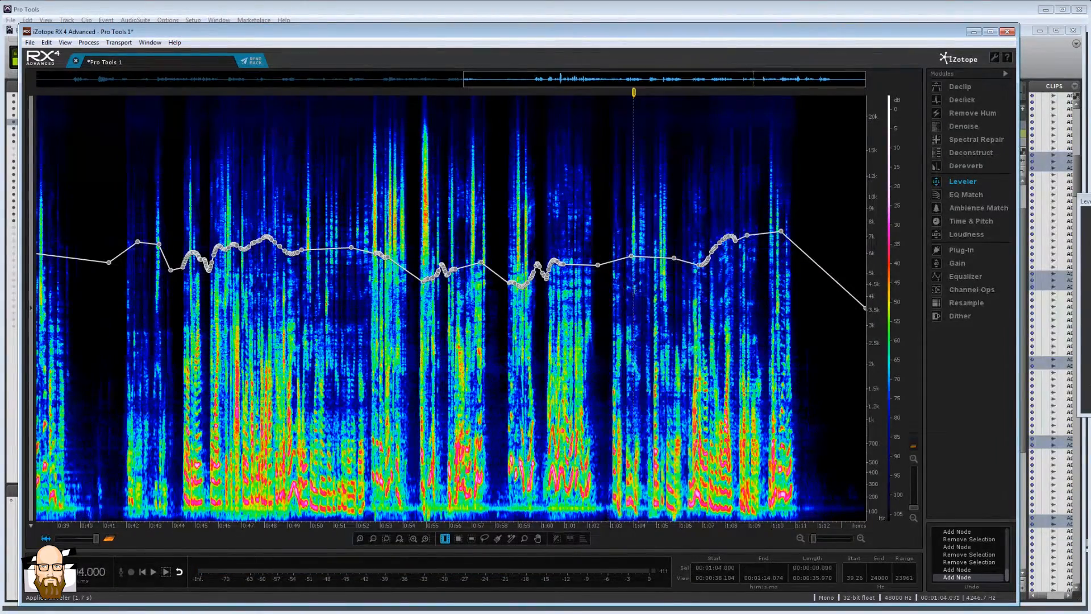
click(623, 290)
click(607, 289)
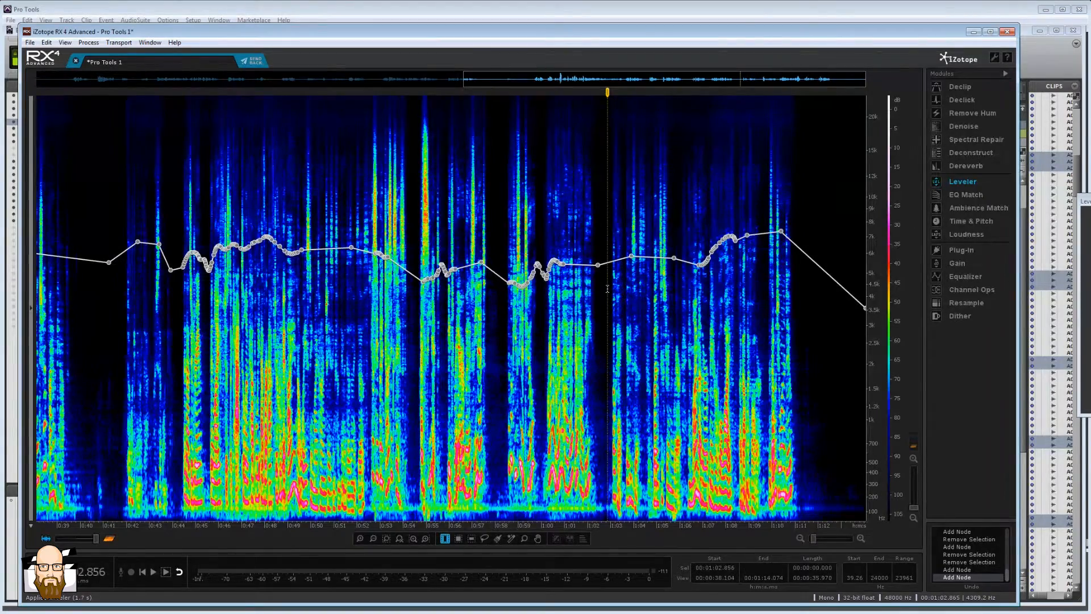
key(space)
drag(743, 531, 1090, 537)
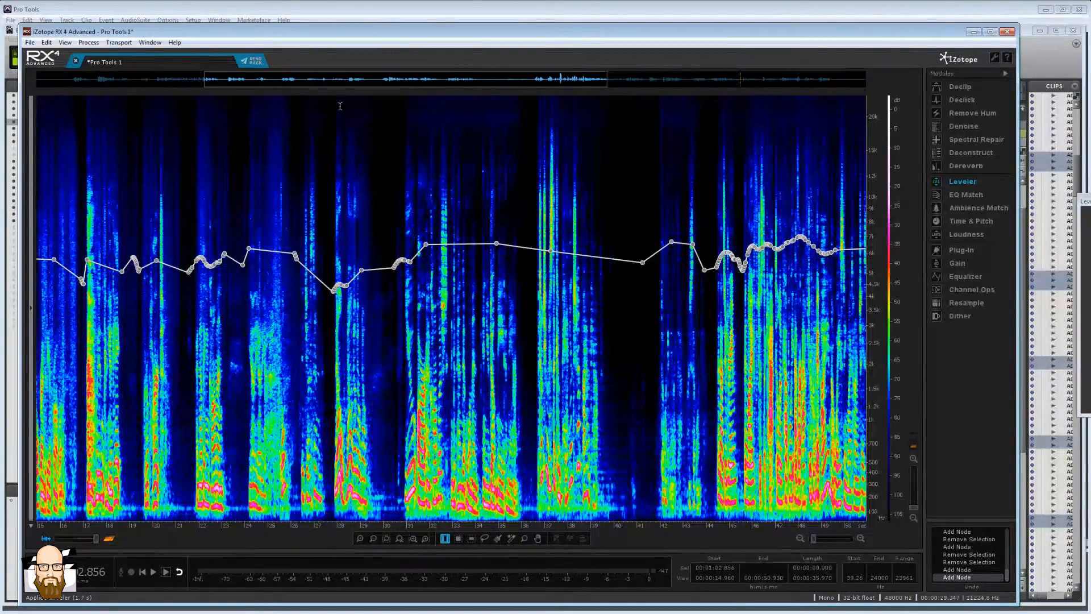
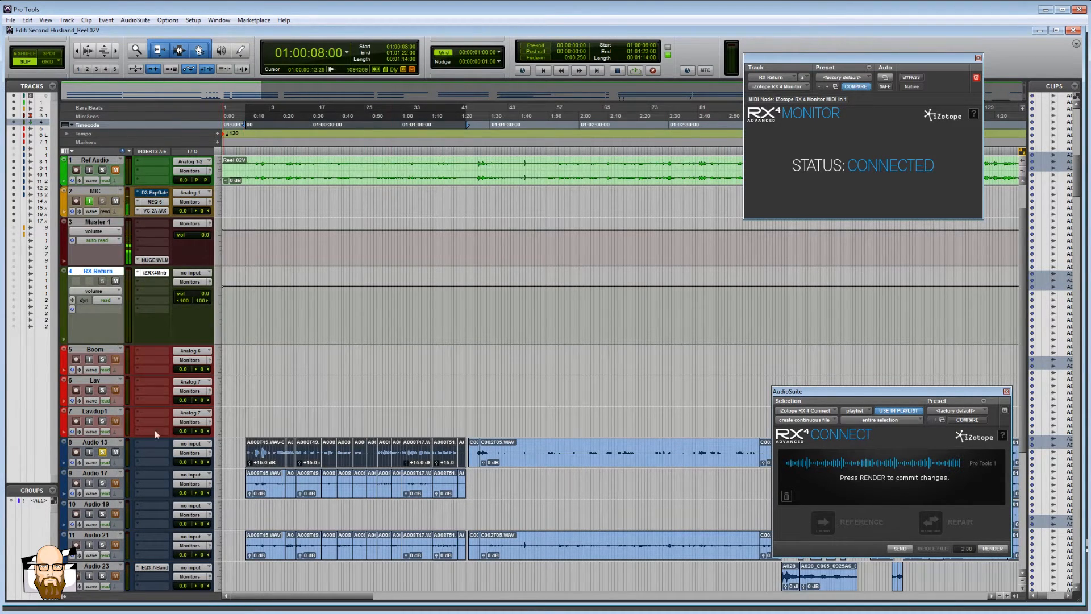
In Pro Tools, select the Audio 13 track, and try moving the edit selection up to the Lav track and back.
click(104, 443)
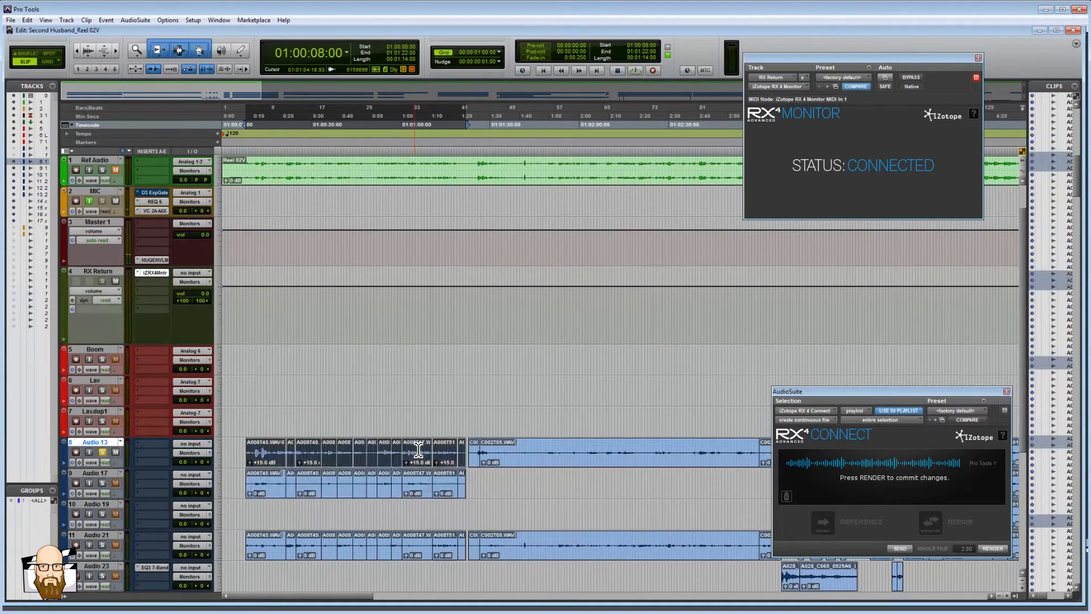
key(semicolon)
key(semicolon)
key(semicolon)
key(p)
key(p)
key(p)
key(p)
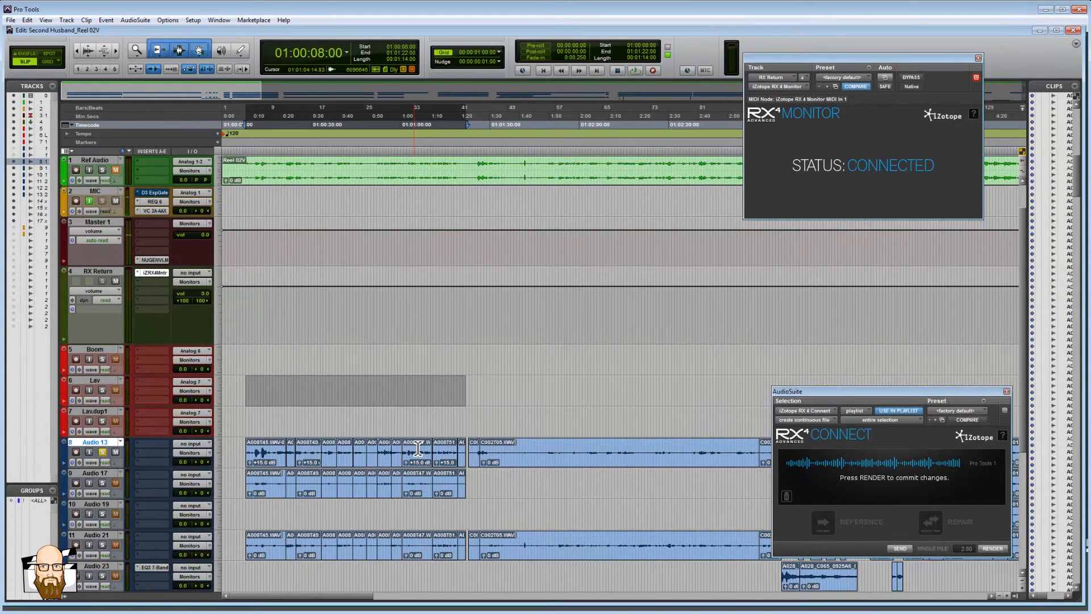
key(semicolon)
key(semicolon)
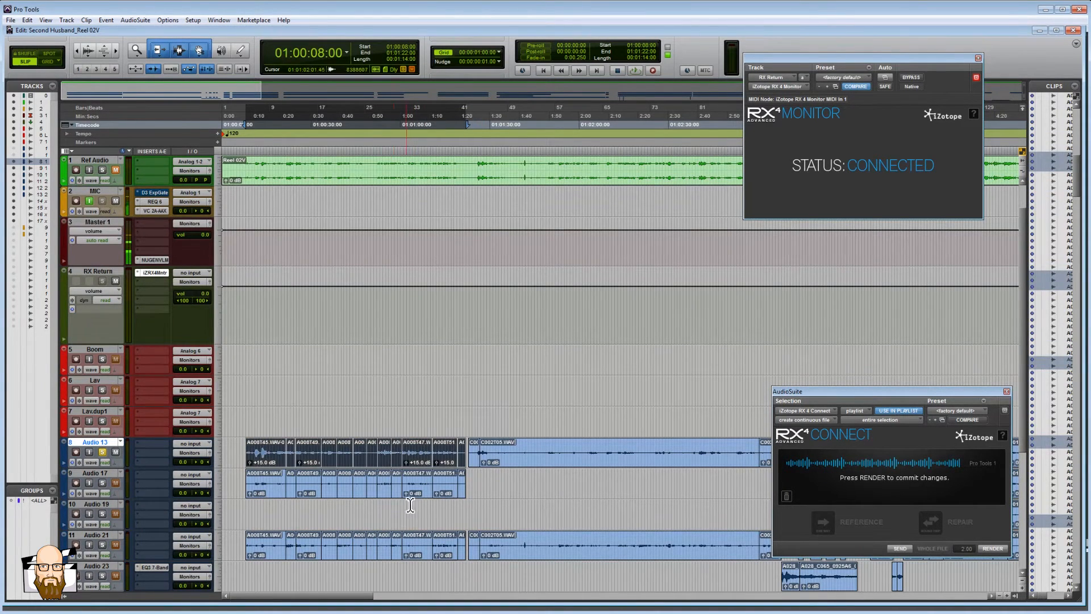
Move the edit selection from Audio 13 up to the empty Boom track, and render the RX 4 Connect audio there.
key(shift+p)
key(semicolon)
key(semicolon)
key(p)
key(p)
key(p)
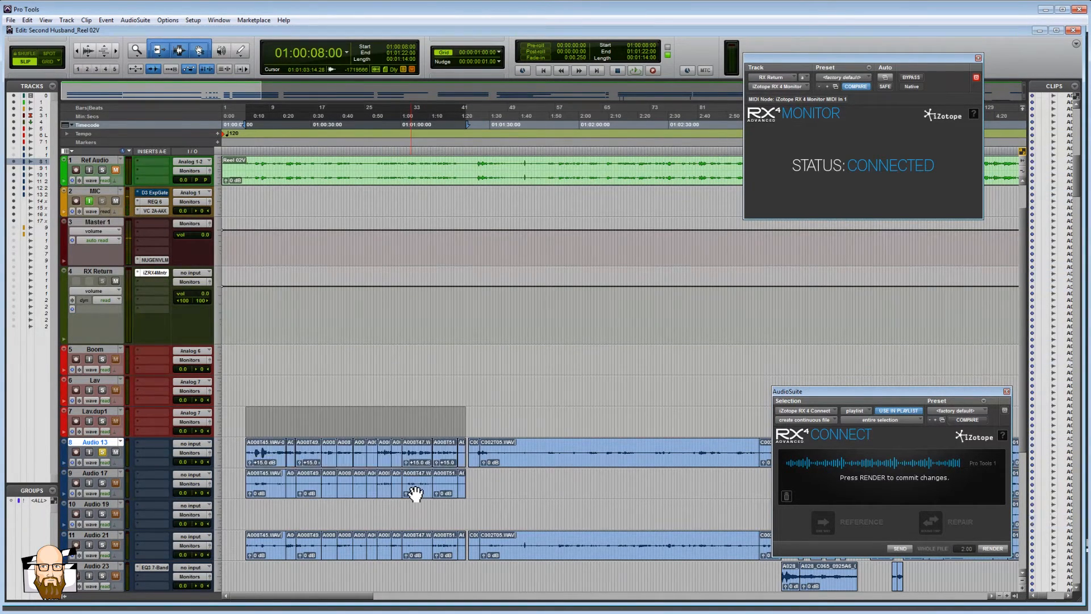
key(semicolon)
key(p)
key(p)
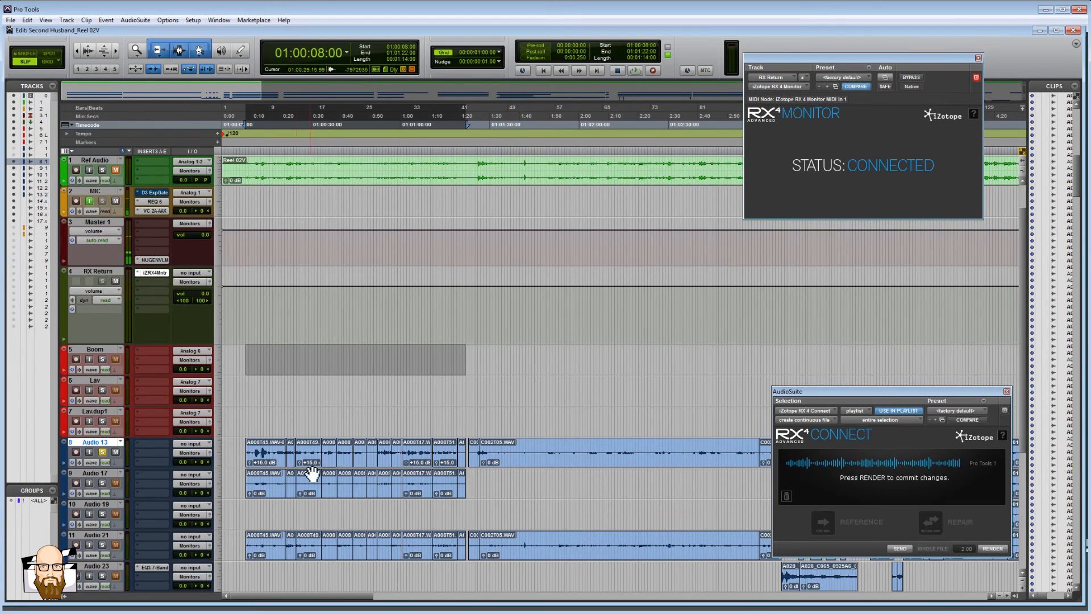
click(996, 549)
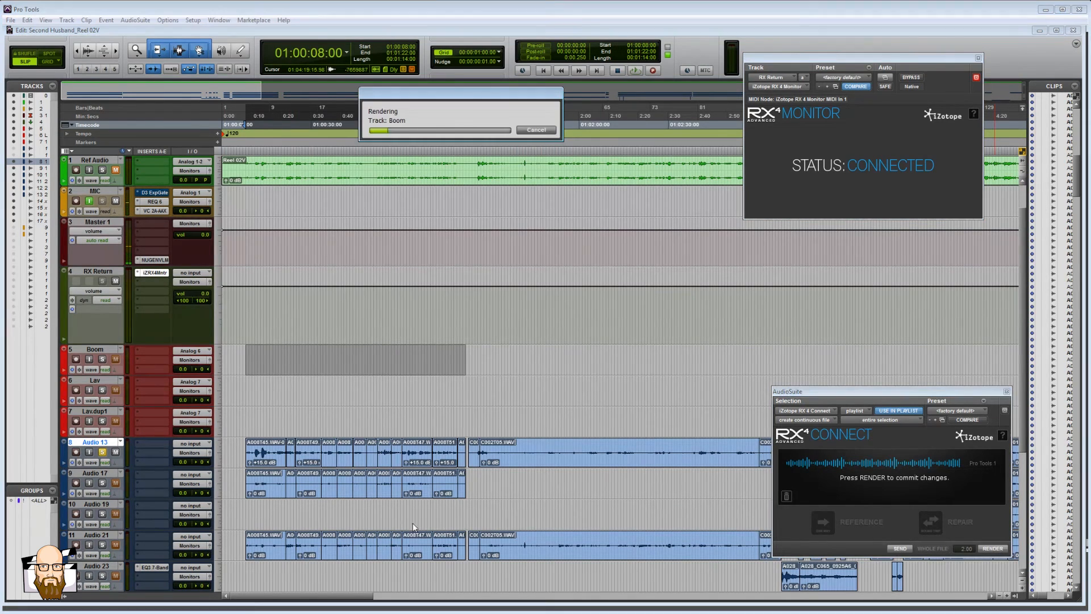